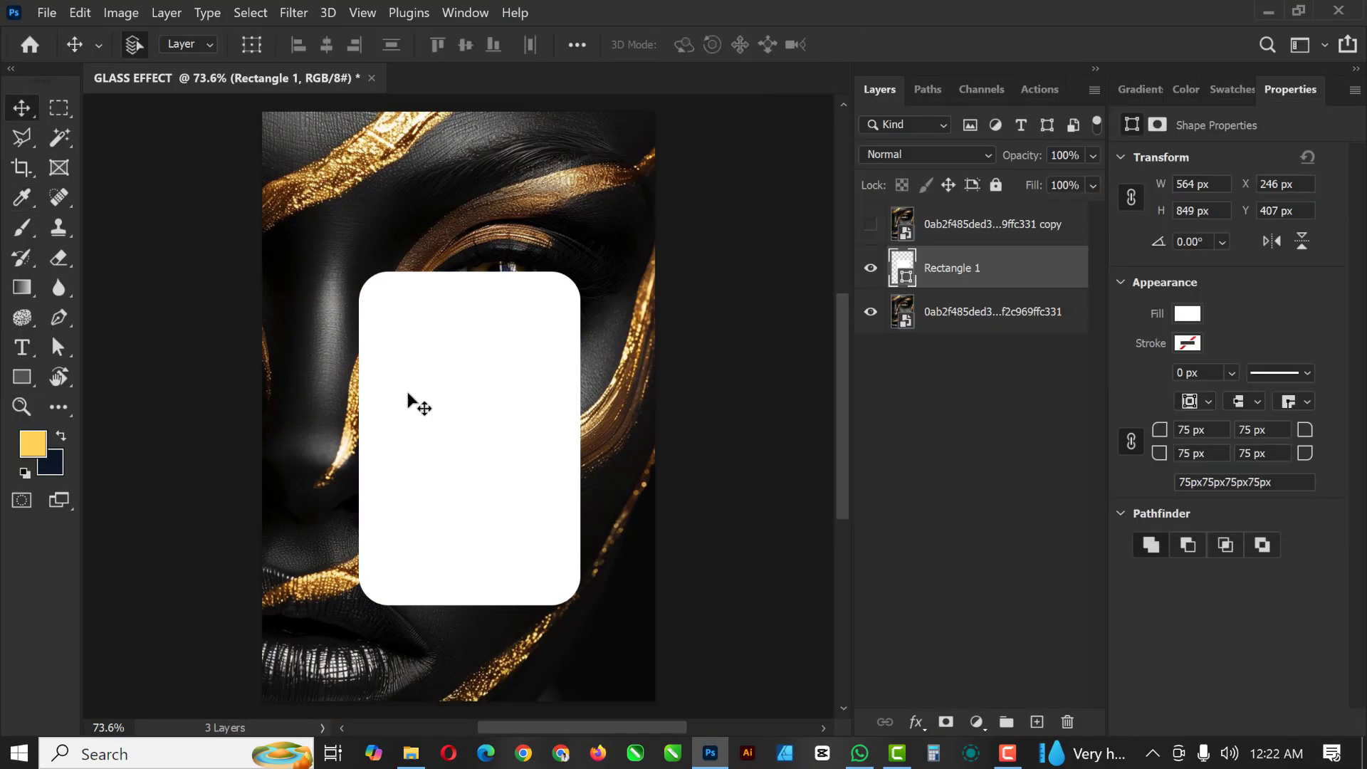
# - Confirm the card's drop shadow and stroke styles and show the top portrait copy
pyautogui.doubleClick(1036, 265)
pyautogui.click(622, 440)
pyautogui.click(622, 219)
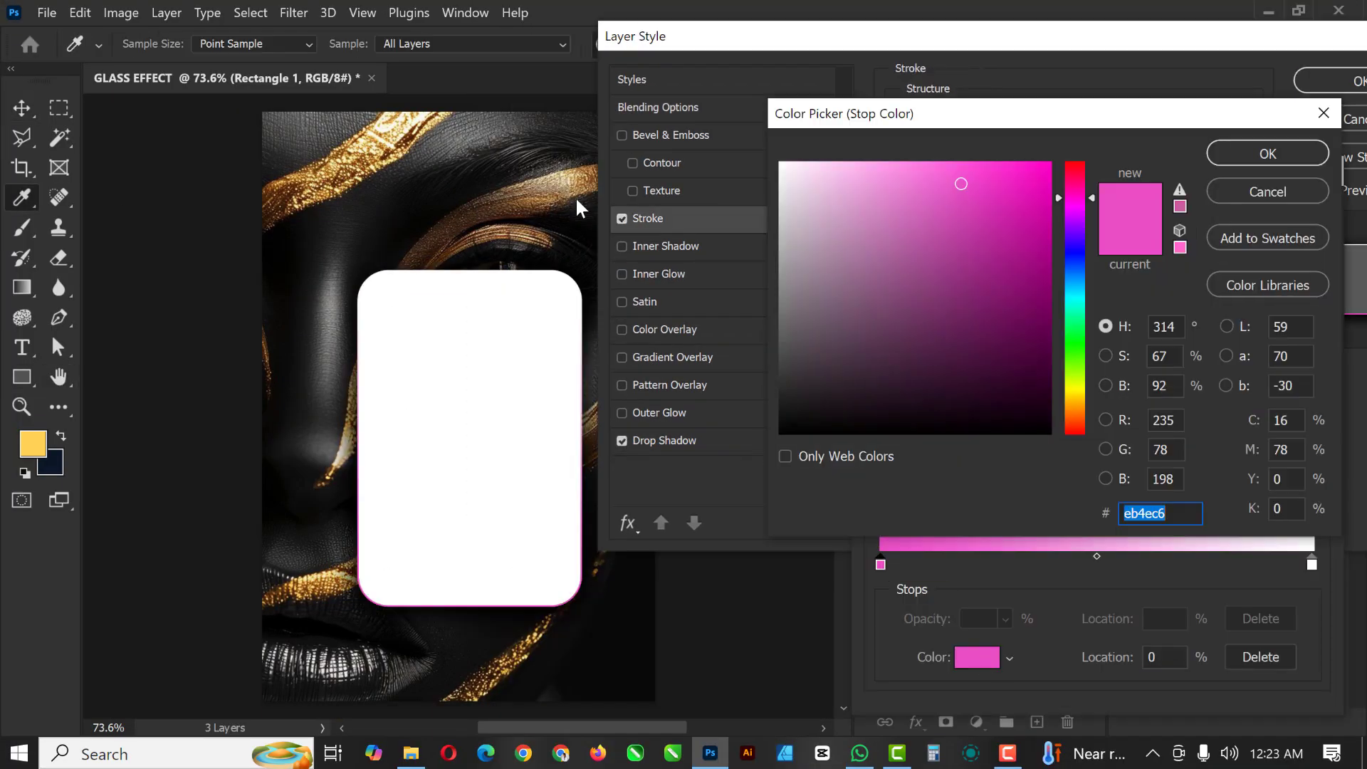
pyautogui.press('Return')
pyautogui.press('Return')
pyautogui.click(870, 224)
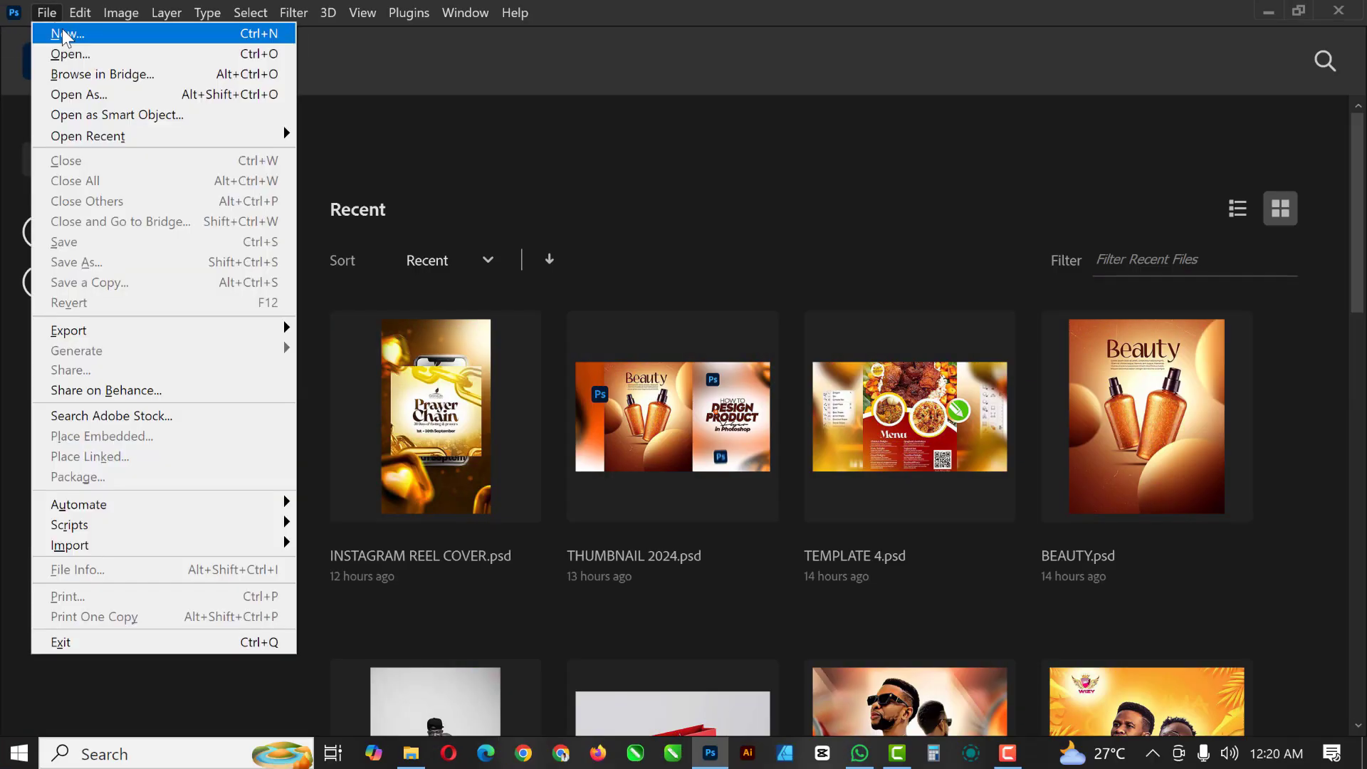
# - Start a new document and name it GLASS EFFECT
pyautogui.click(64, 34)
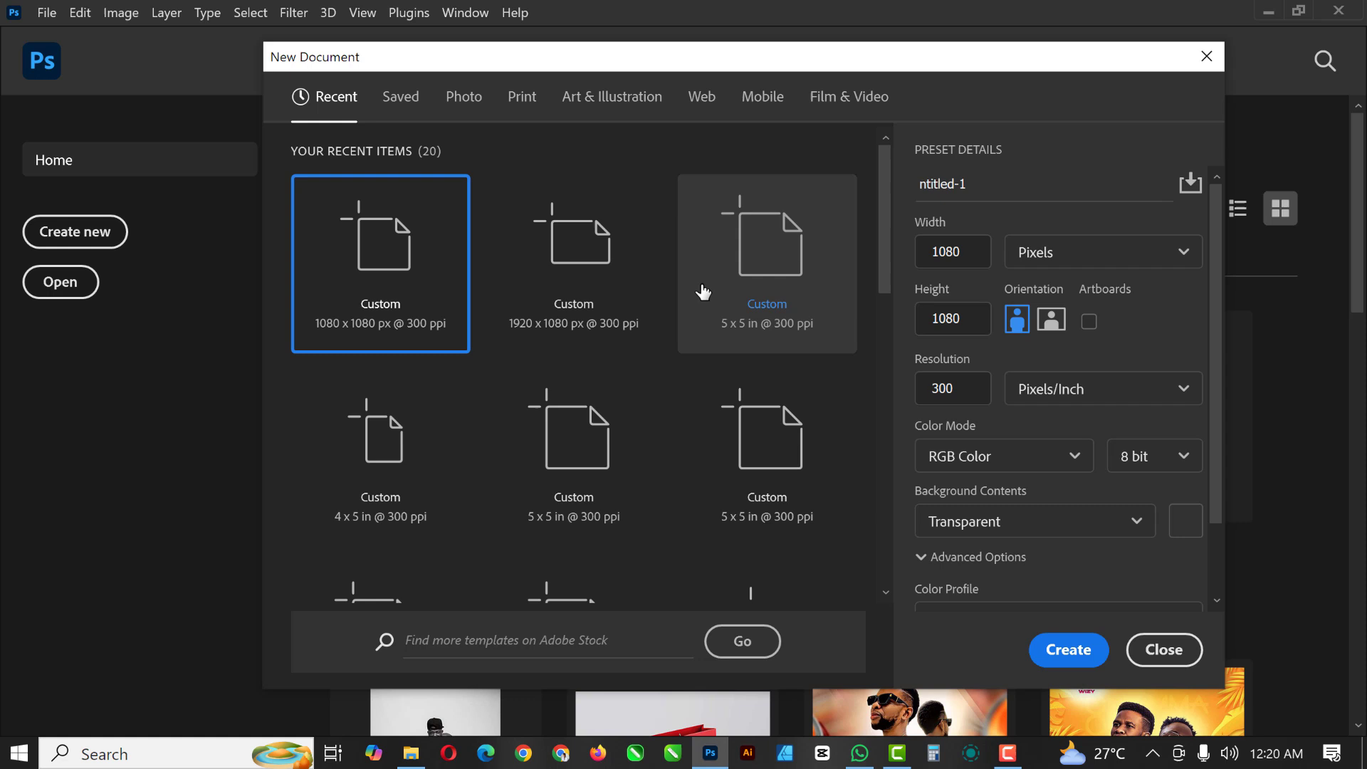
pyautogui.moveTo(985, 189); pyautogui.dragTo(874, 181)
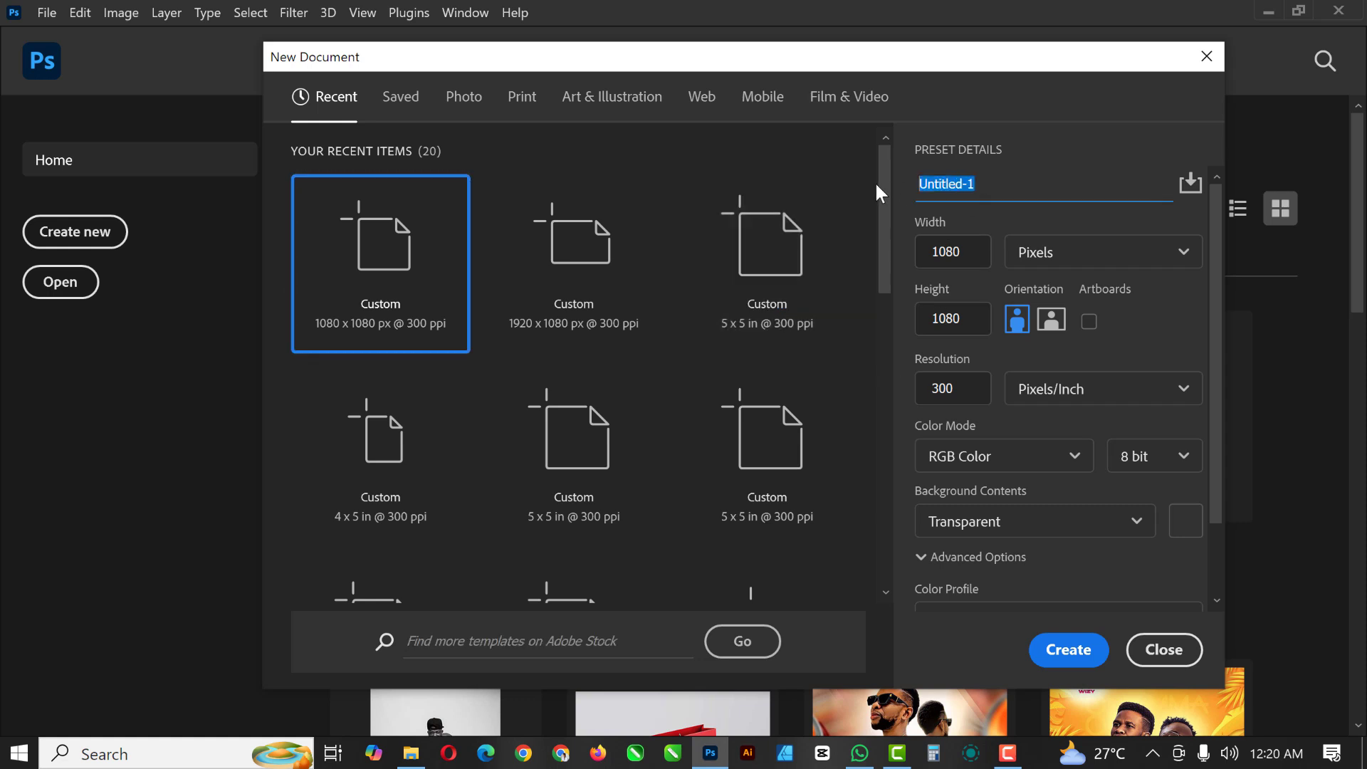
pyautogui.click(874, 182)
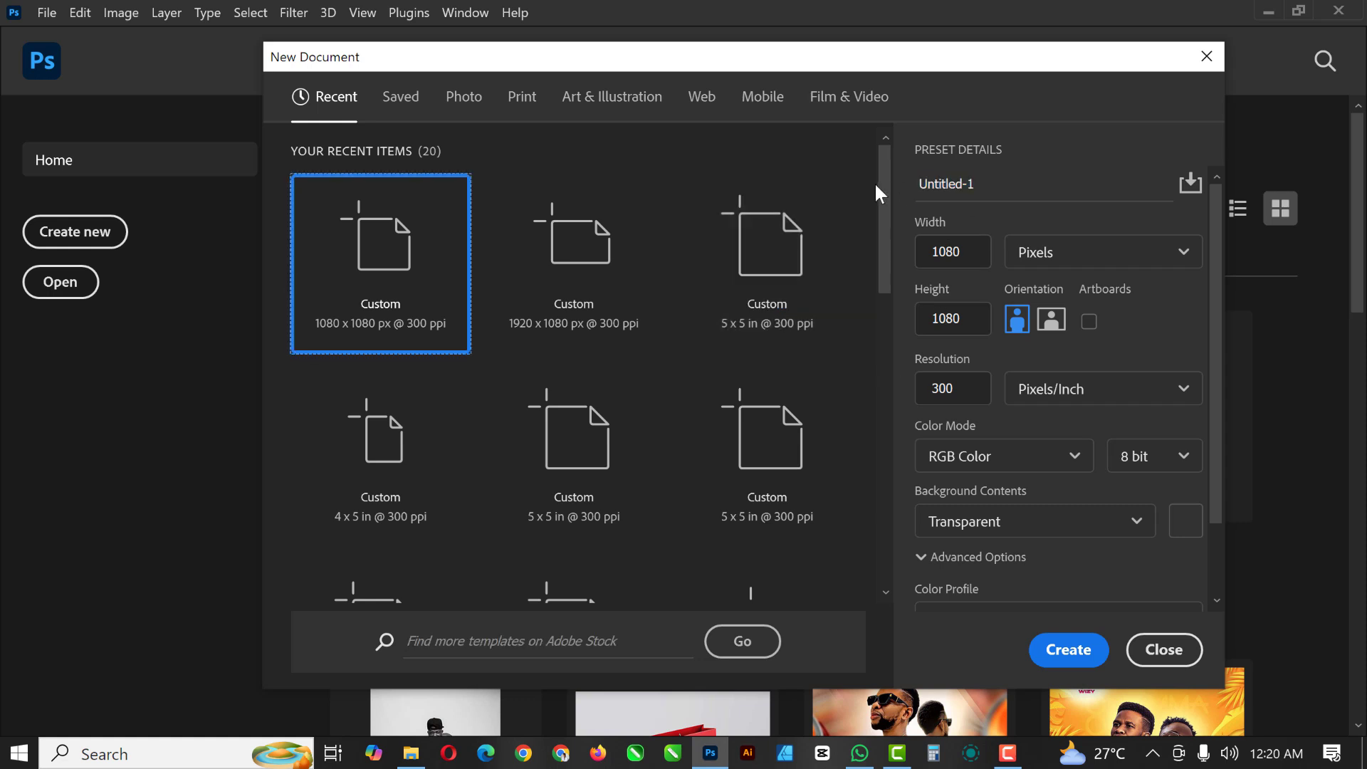
pyautogui.click(988, 186)
pyautogui.moveTo(988, 186); pyautogui.dragTo(930, 185)
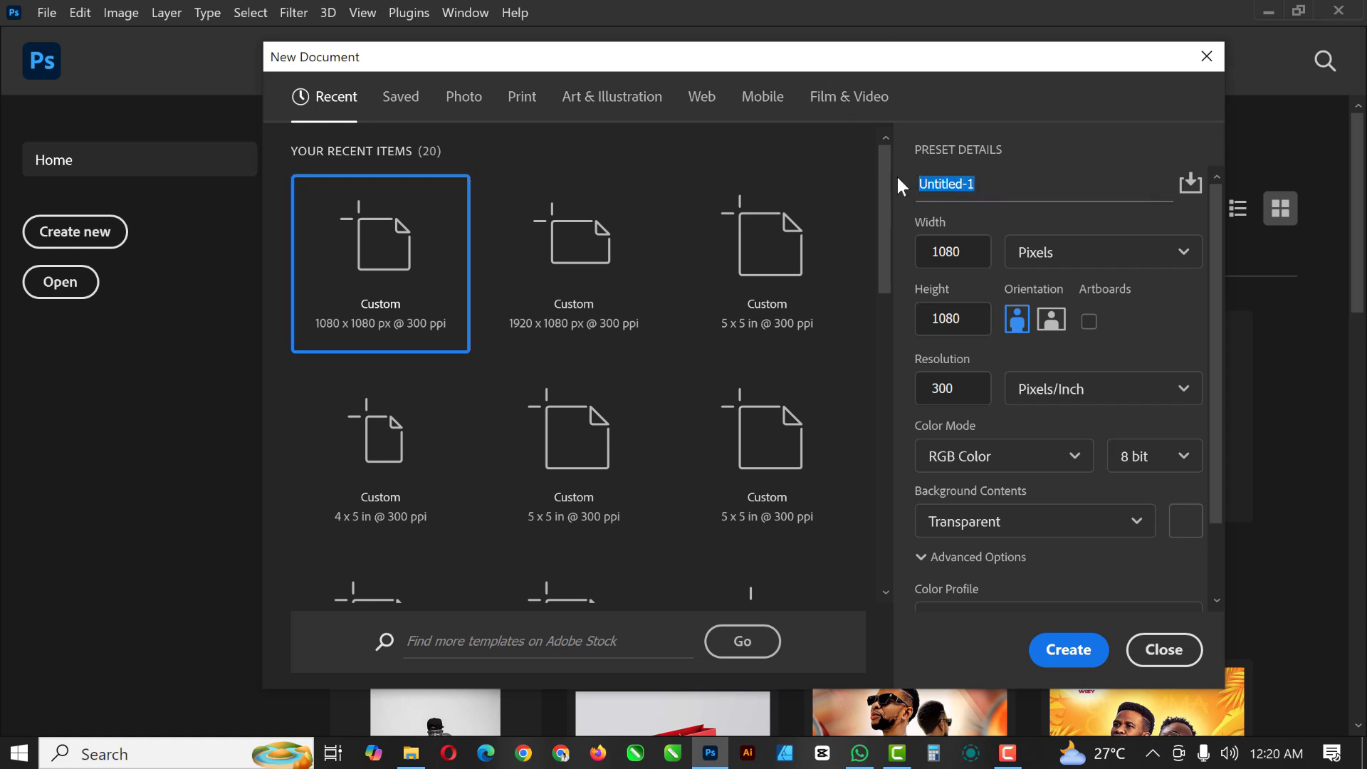
pyautogui.write('GLASS EFFECT')
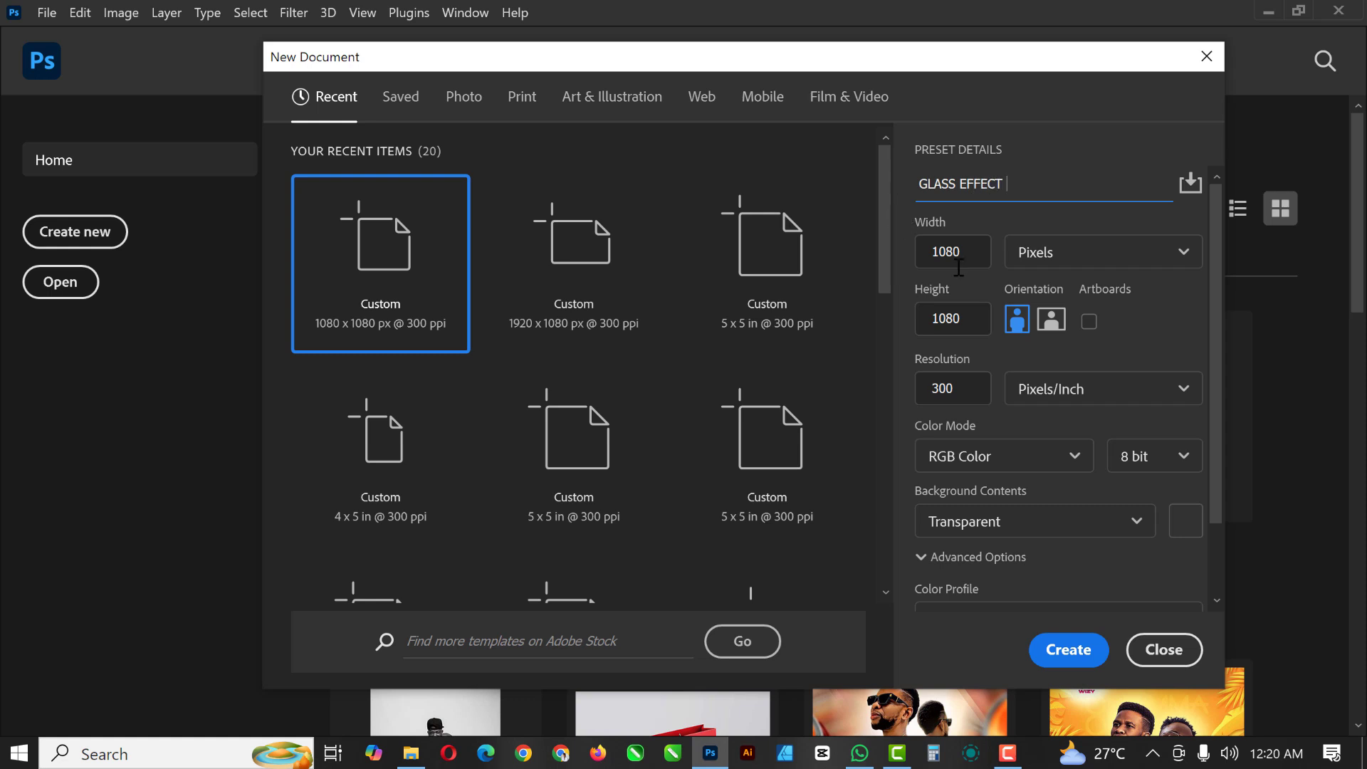
# - Set the size to 1000 × 1500 px at 300 ppi and create the document
pyautogui.press('Tab')
pyautogui.write('1')
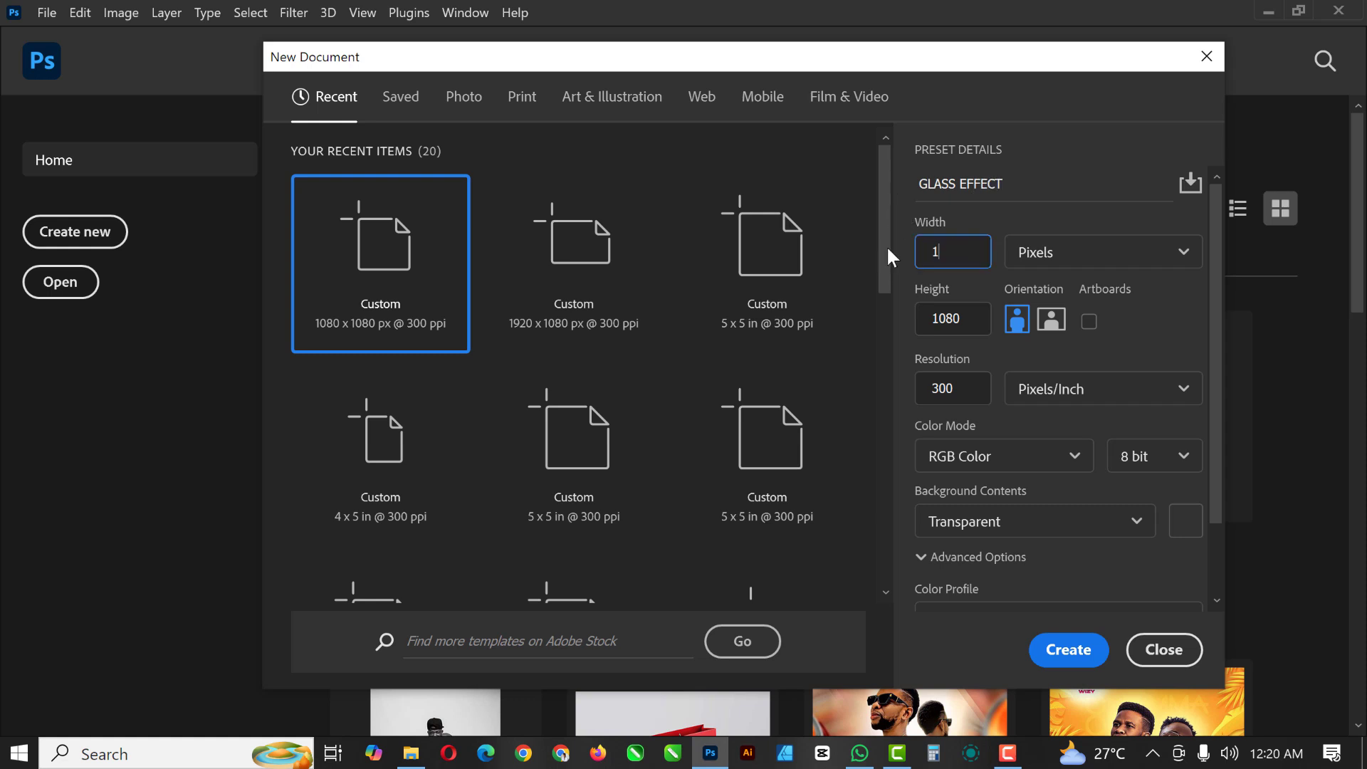
pyautogui.write('000')
pyautogui.doubleClick(969, 327)
pyautogui.write('15')
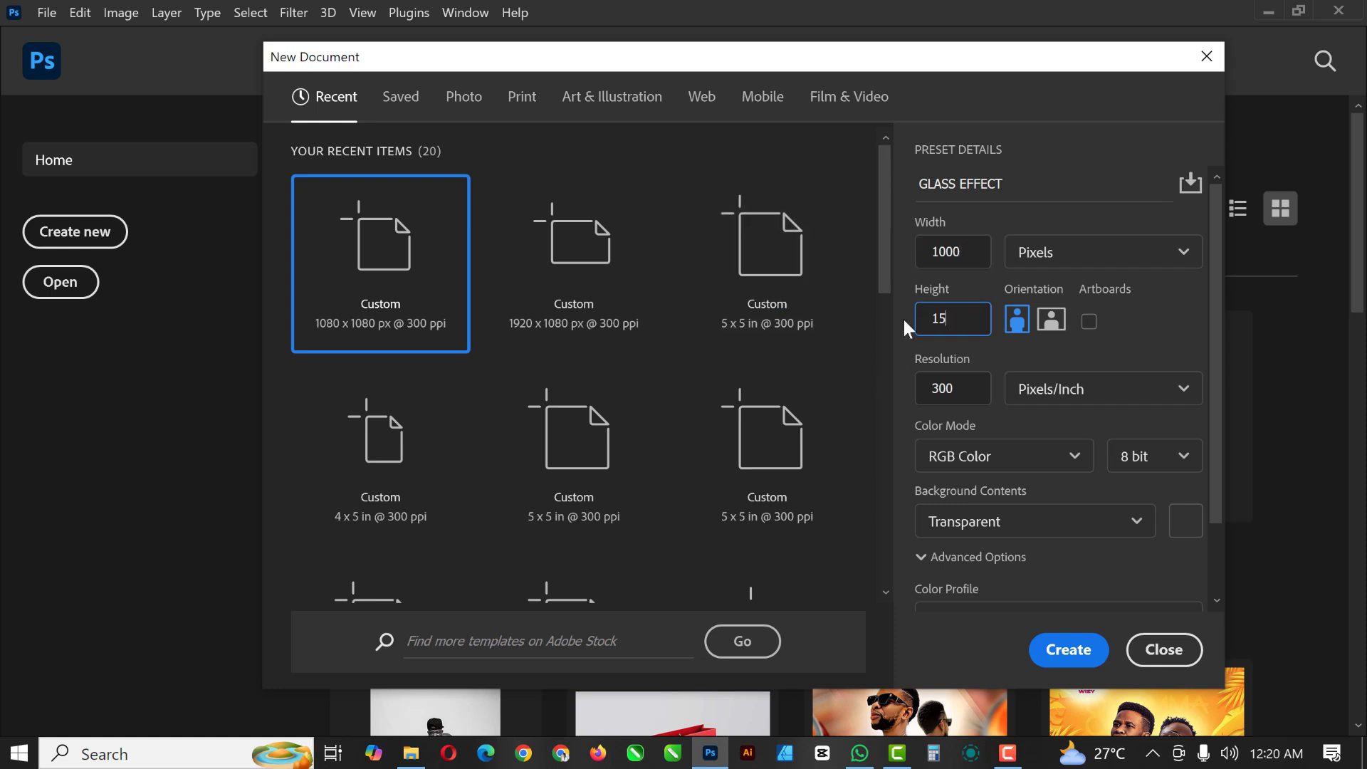
pyautogui.write('00')
pyautogui.click(965, 384)
pyautogui.doubleClick(965, 384)
pyautogui.click(1068, 649)
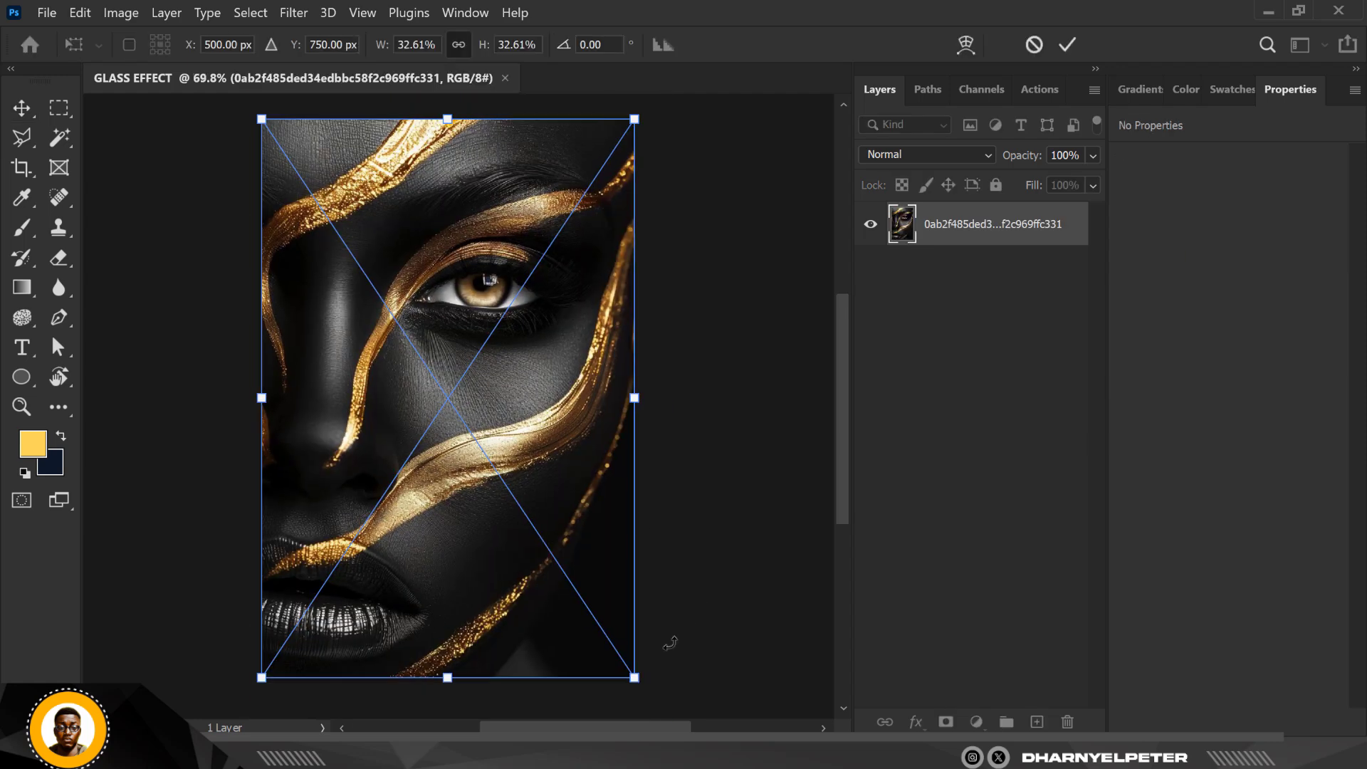
# - Scale the placed gold-painted portrait until it fills the canvas and commit it
pyautogui.moveTo(635, 680); pyautogui.dragTo(640, 686)
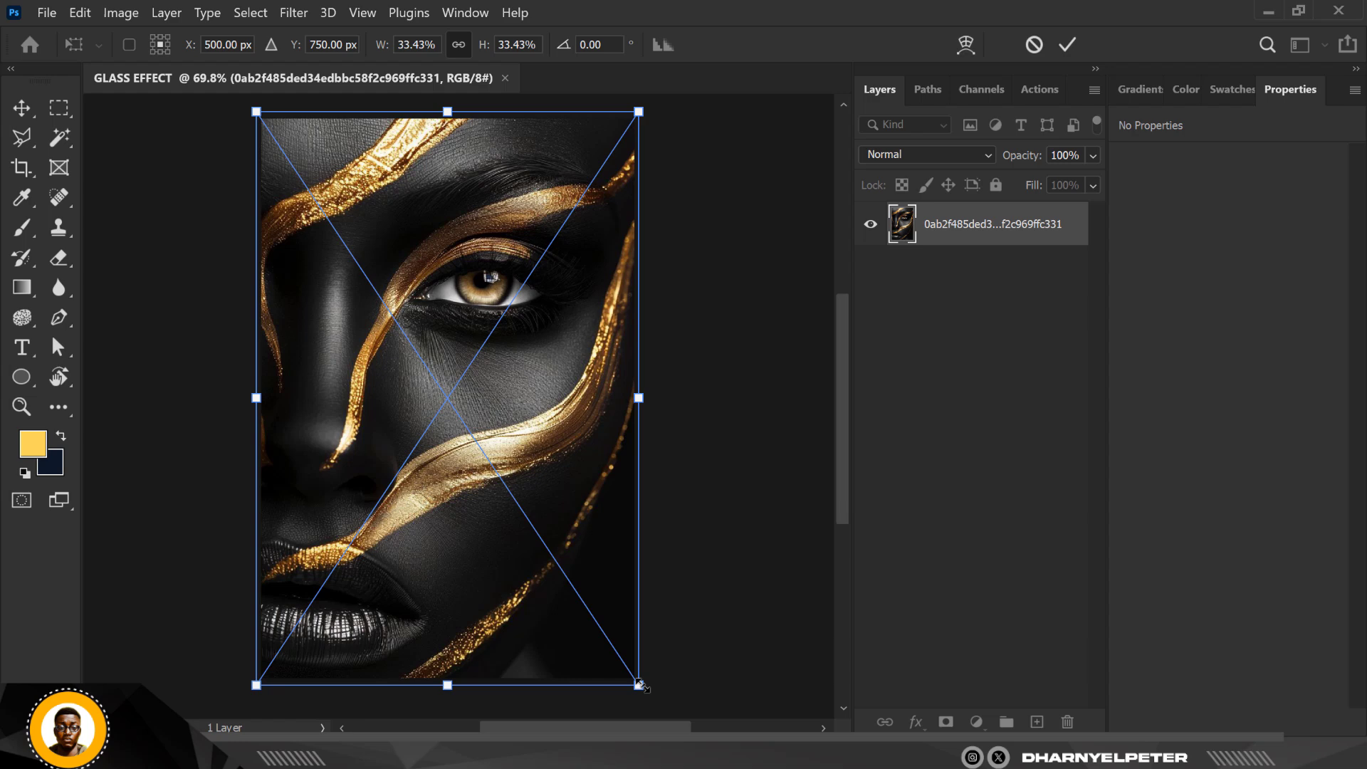
pyautogui.scroll(-2, 456, 404)
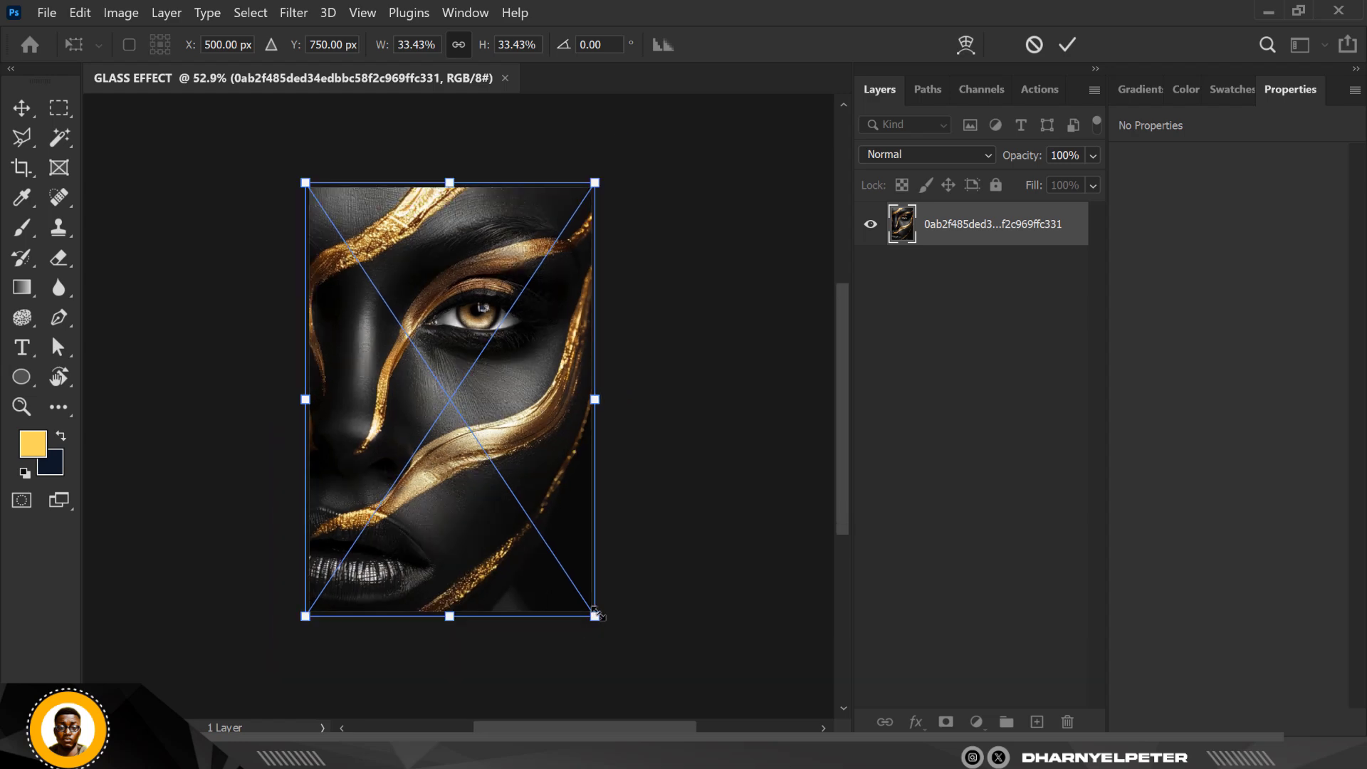
pyautogui.moveTo(598, 613); pyautogui.dragTo(606, 630)
pyautogui.press('Return')
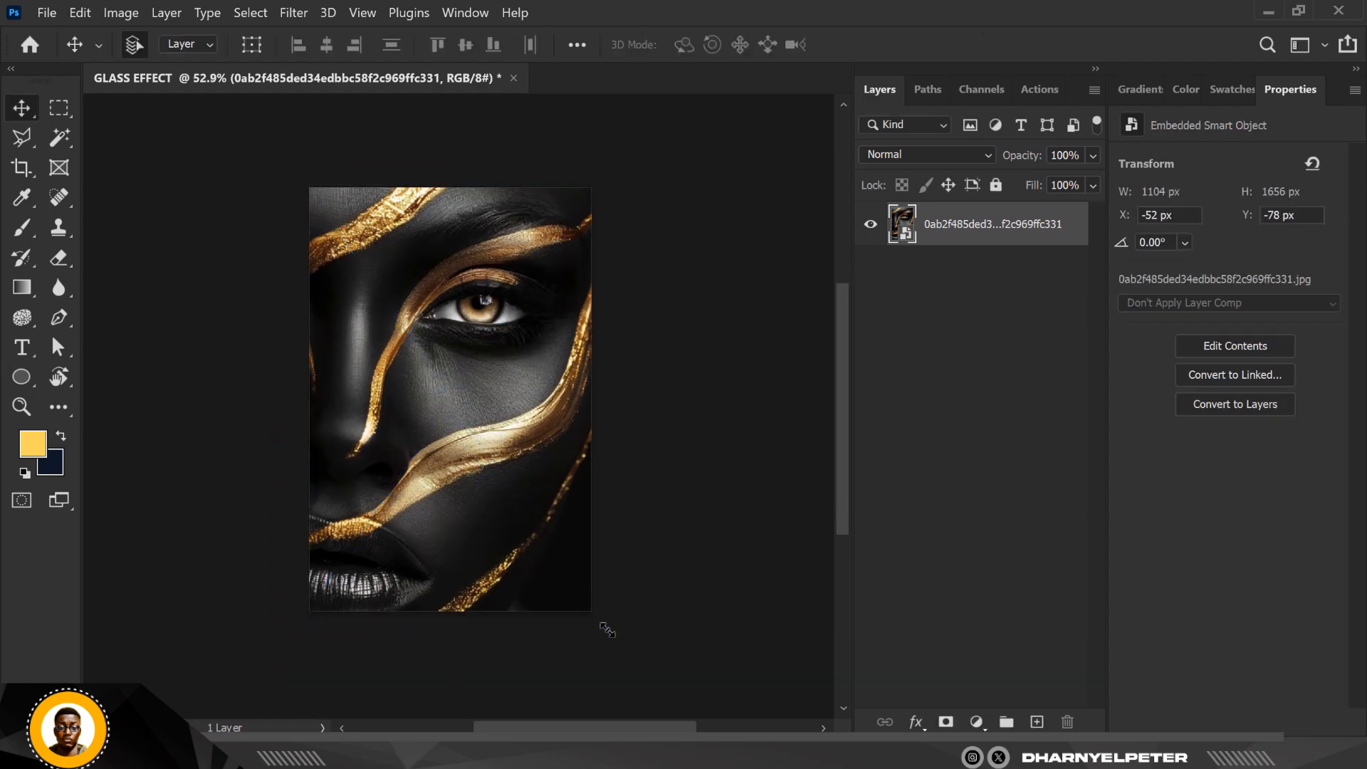
pyautogui.scroll(2, 384, 612)
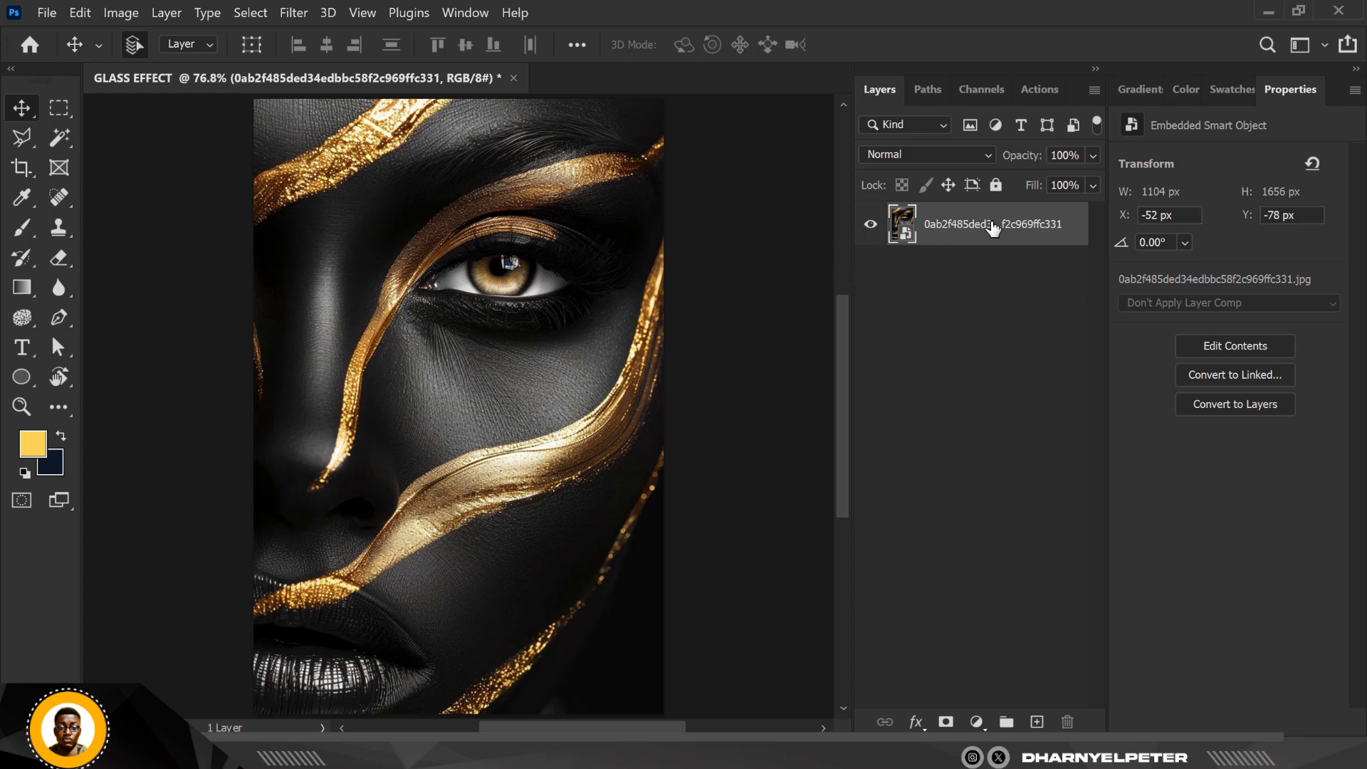
# - Duplicate the portrait layer, hide the copy and select the original layer
pyautogui.hotkey('ctrl', 'j')
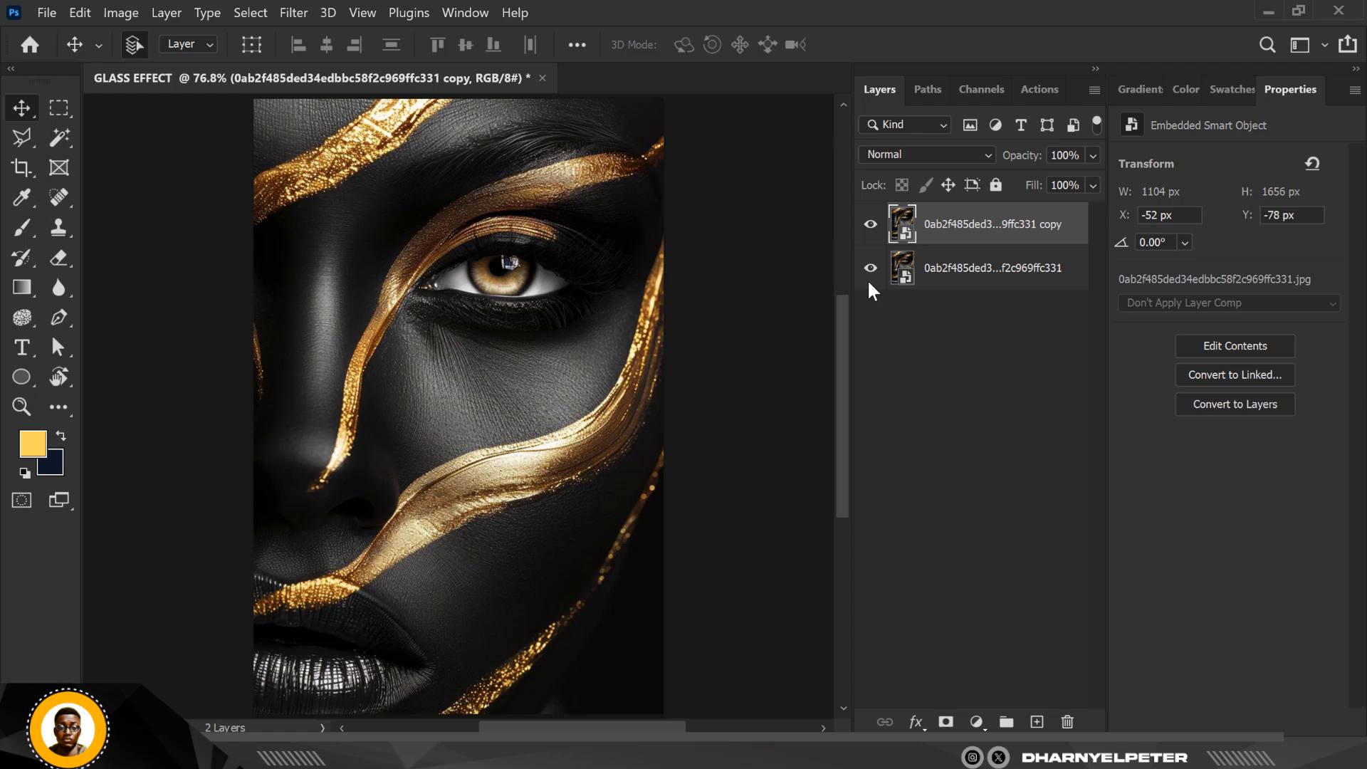
pyautogui.click(869, 224)
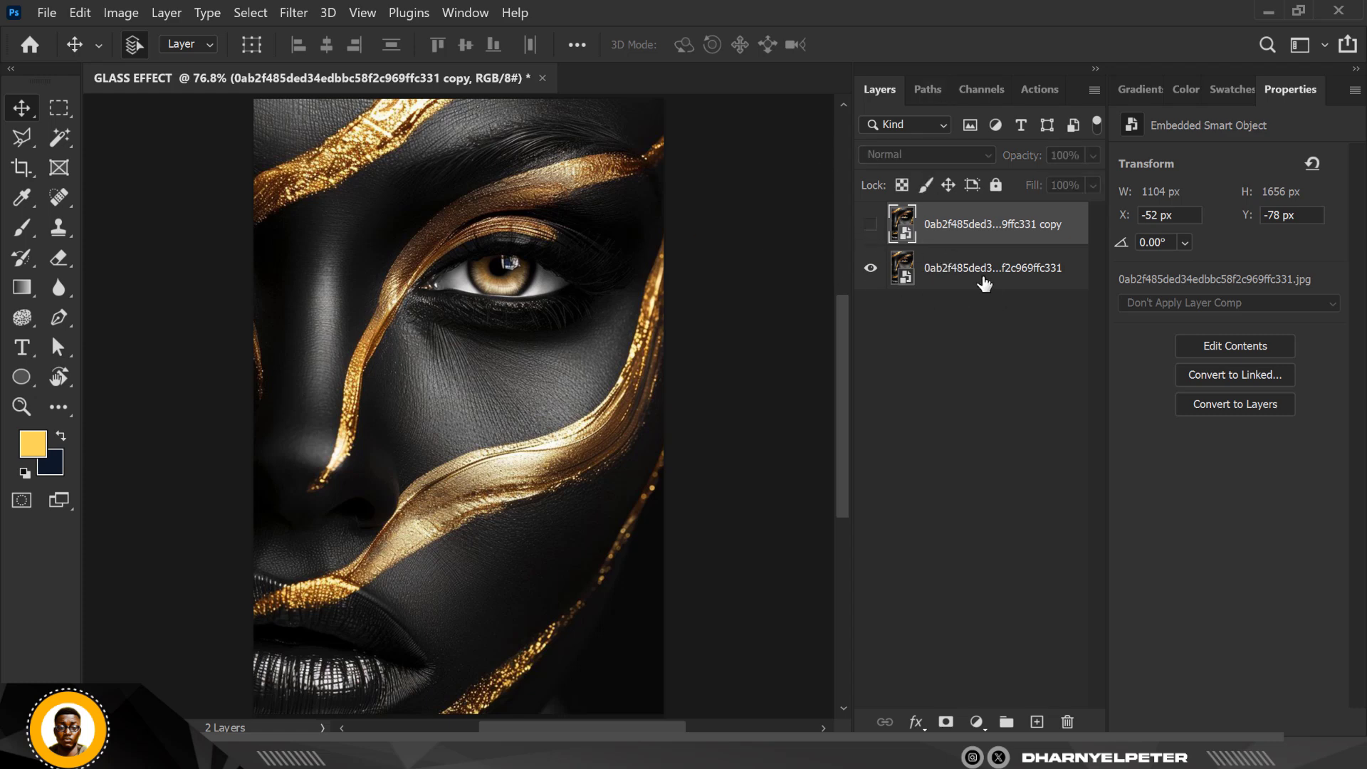
pyautogui.click(969, 285)
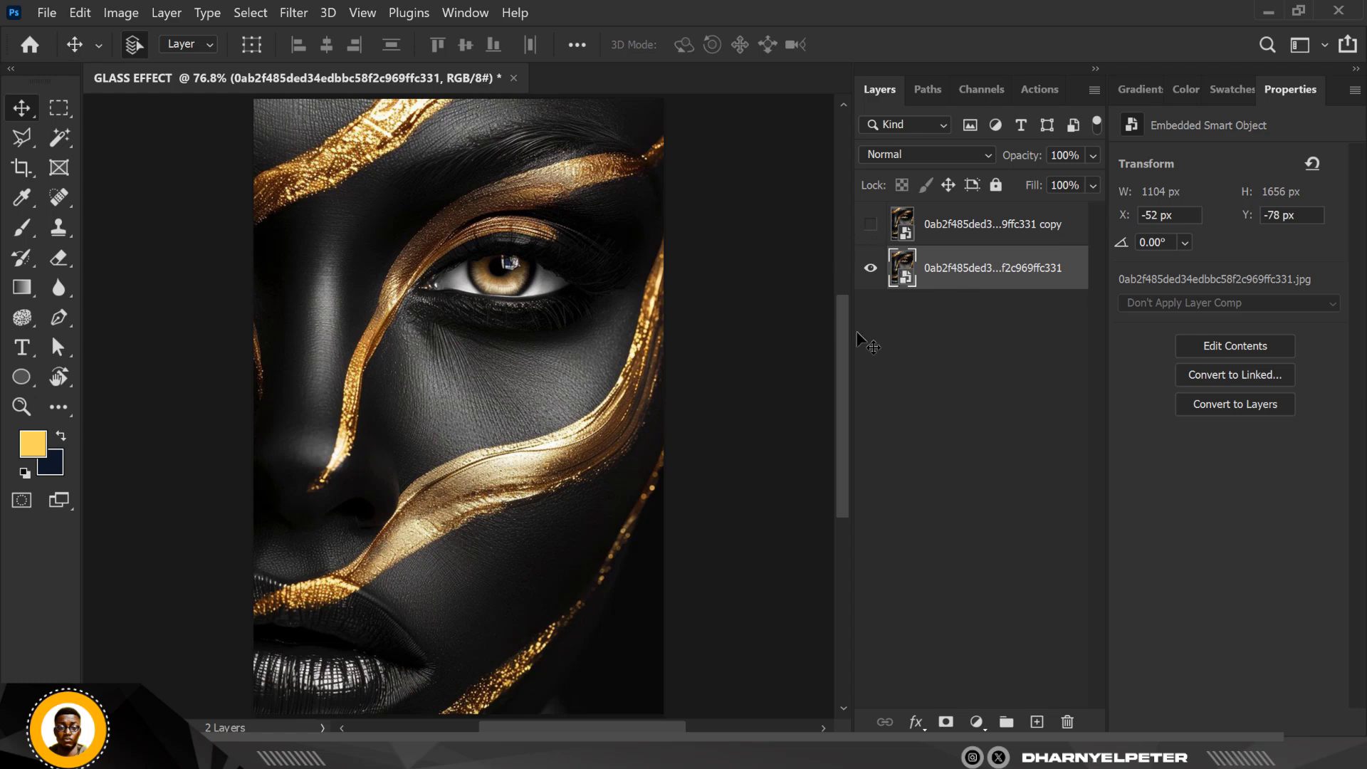
pyautogui.rightClick(966, 267)
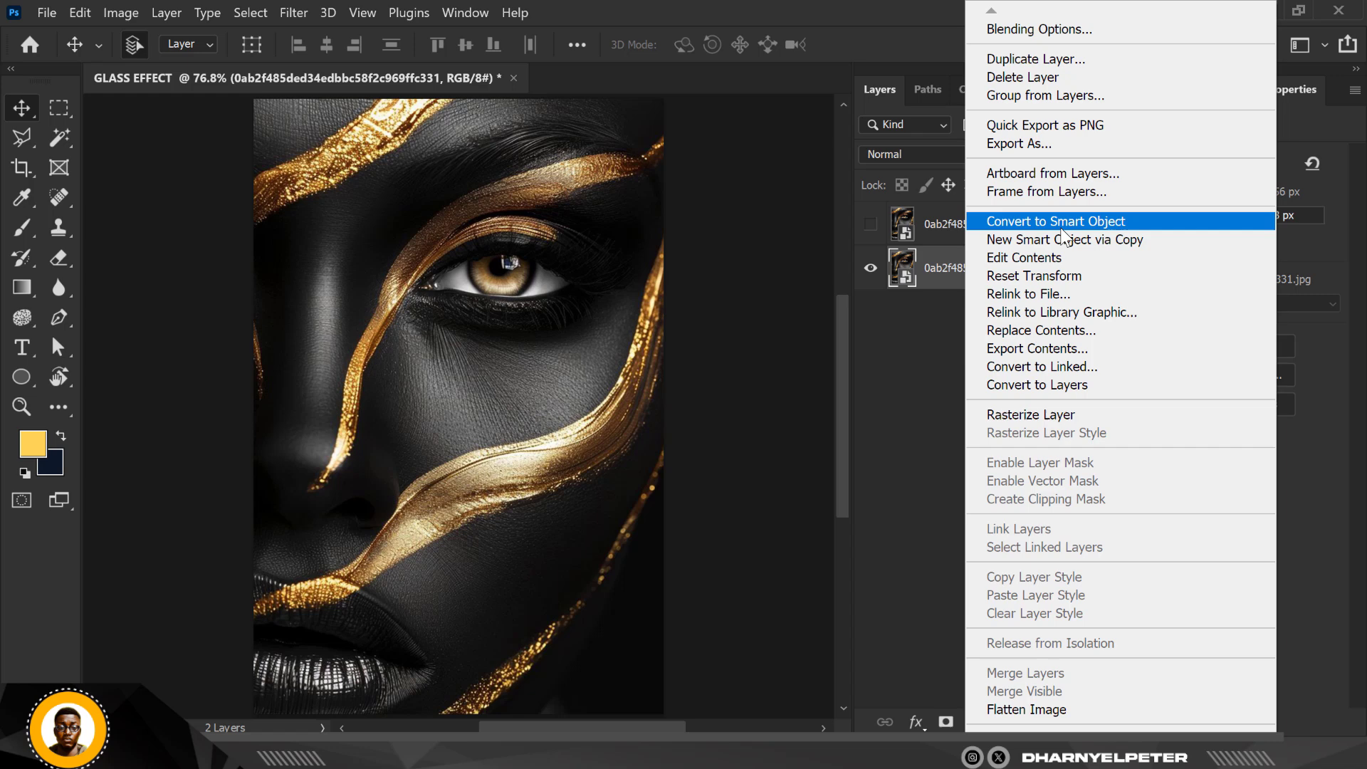
pyautogui.click(864, 384)
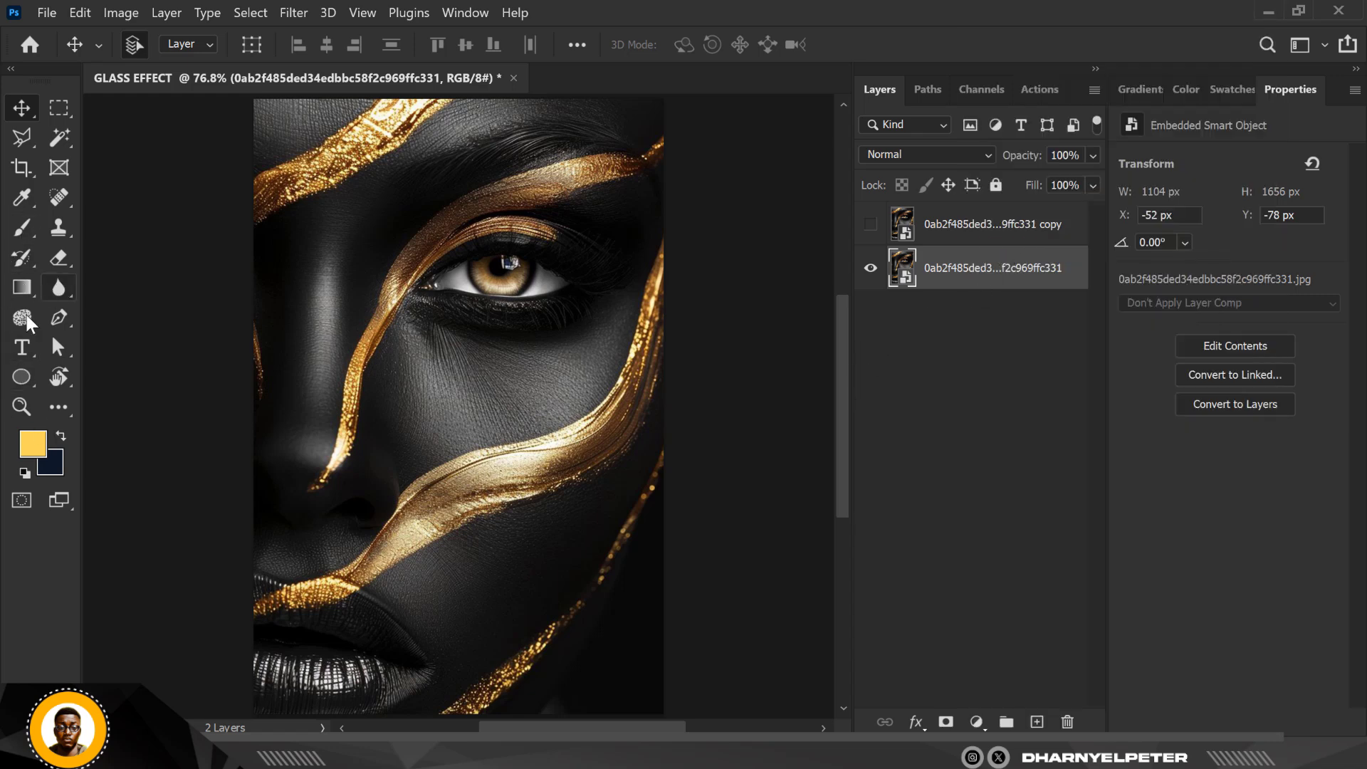
# - Draw a white 564 × 849 px rectangle over the face with the Rectangle Tool
pyautogui.click(24, 376)
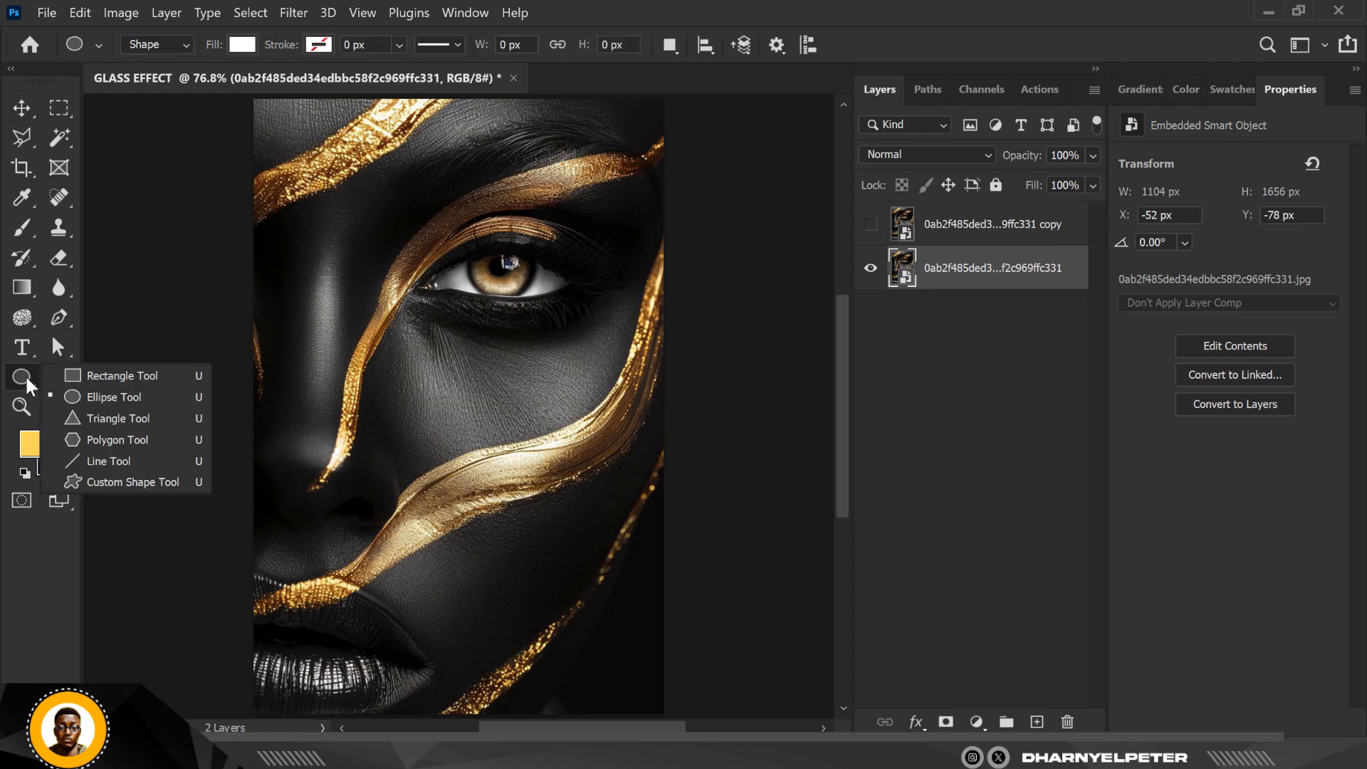
pyautogui.click(108, 374)
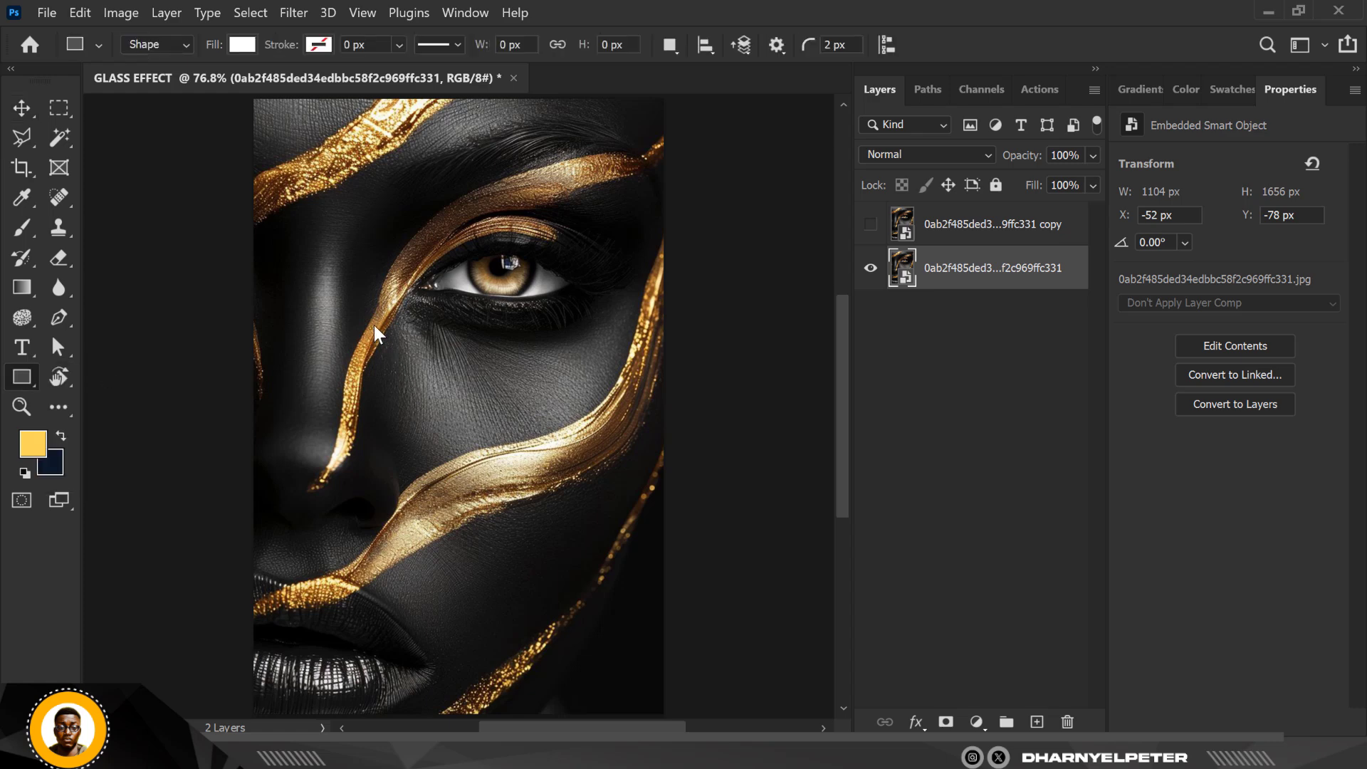
pyautogui.click(339, 255)
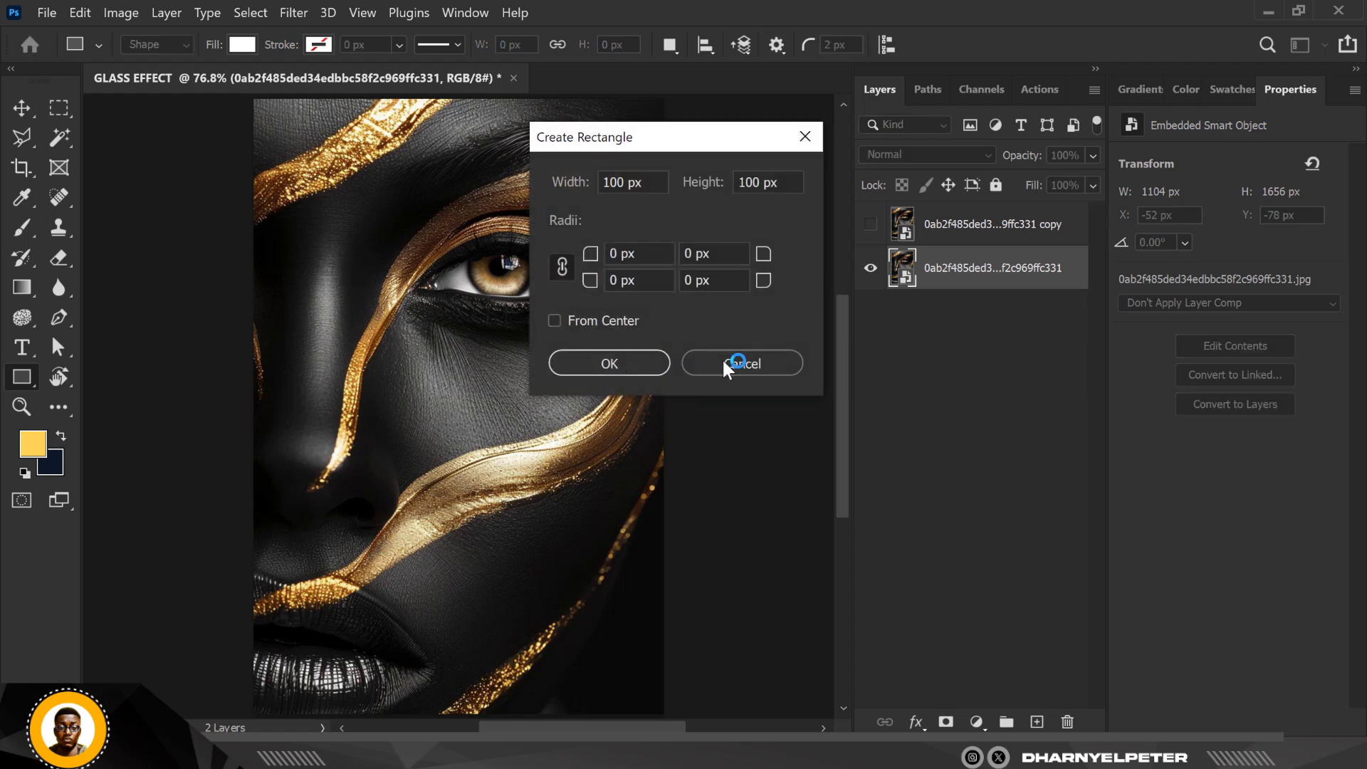
pyautogui.click(723, 359)
pyautogui.moveTo(355, 266); pyautogui.dragTo(585, 612)
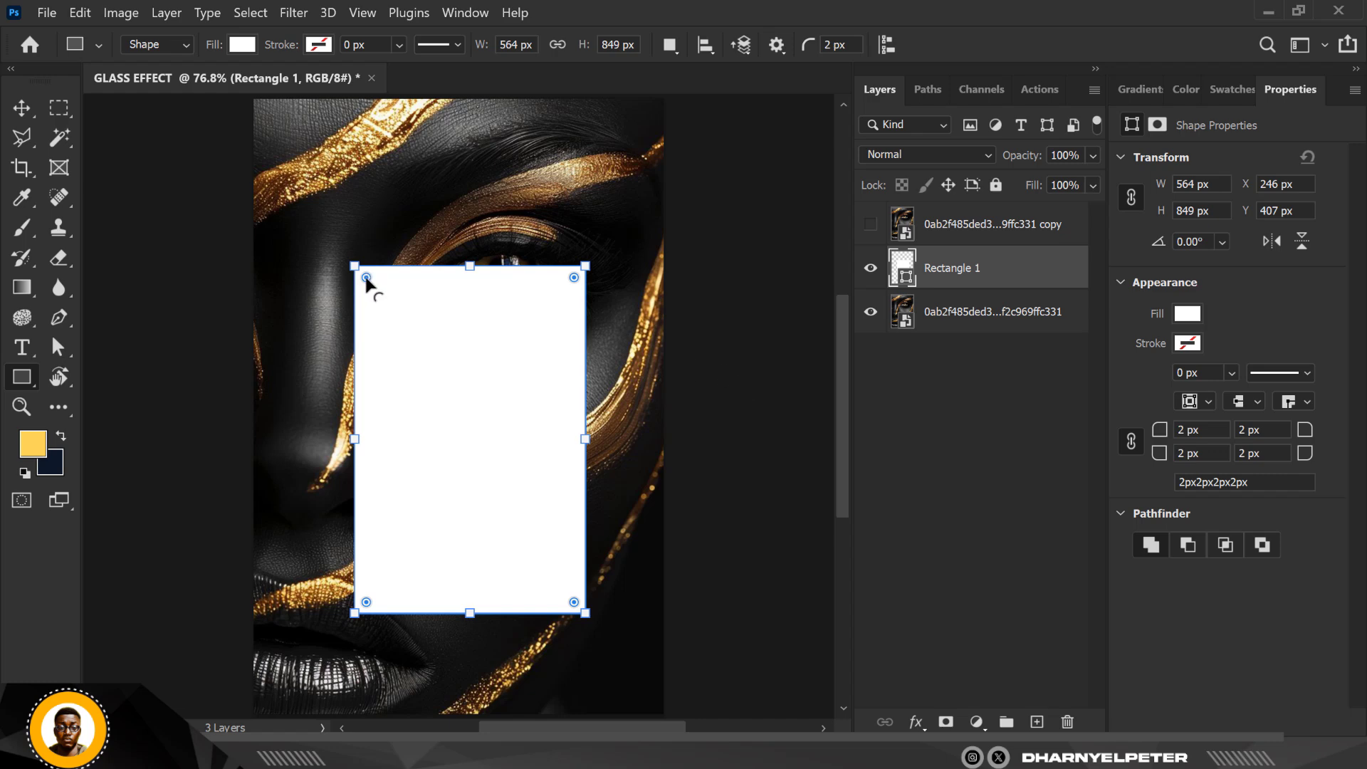
# - Round all four card corners to a 75 px radius, then select the portrait layer
pyautogui.scroll(5, 368, 283)
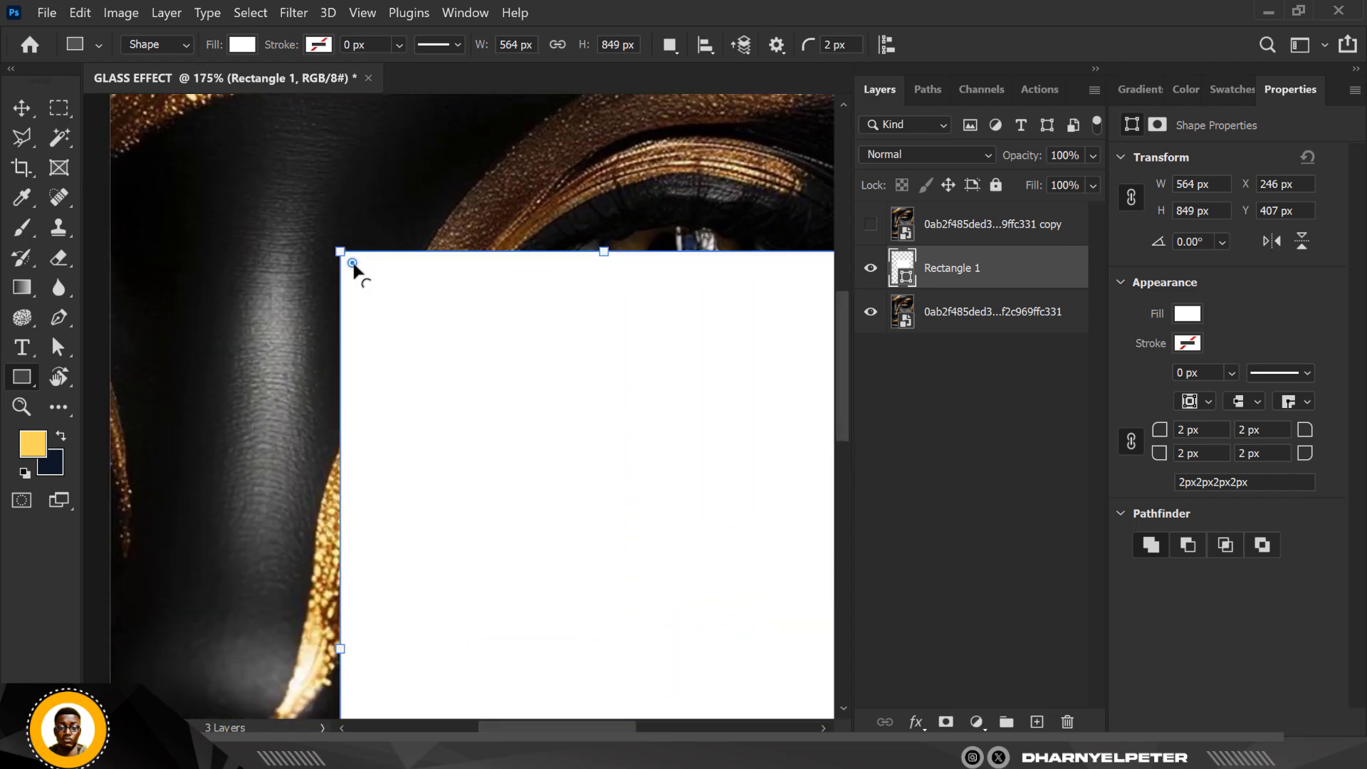
pyautogui.moveTo(351, 262); pyautogui.dragTo(373, 285)
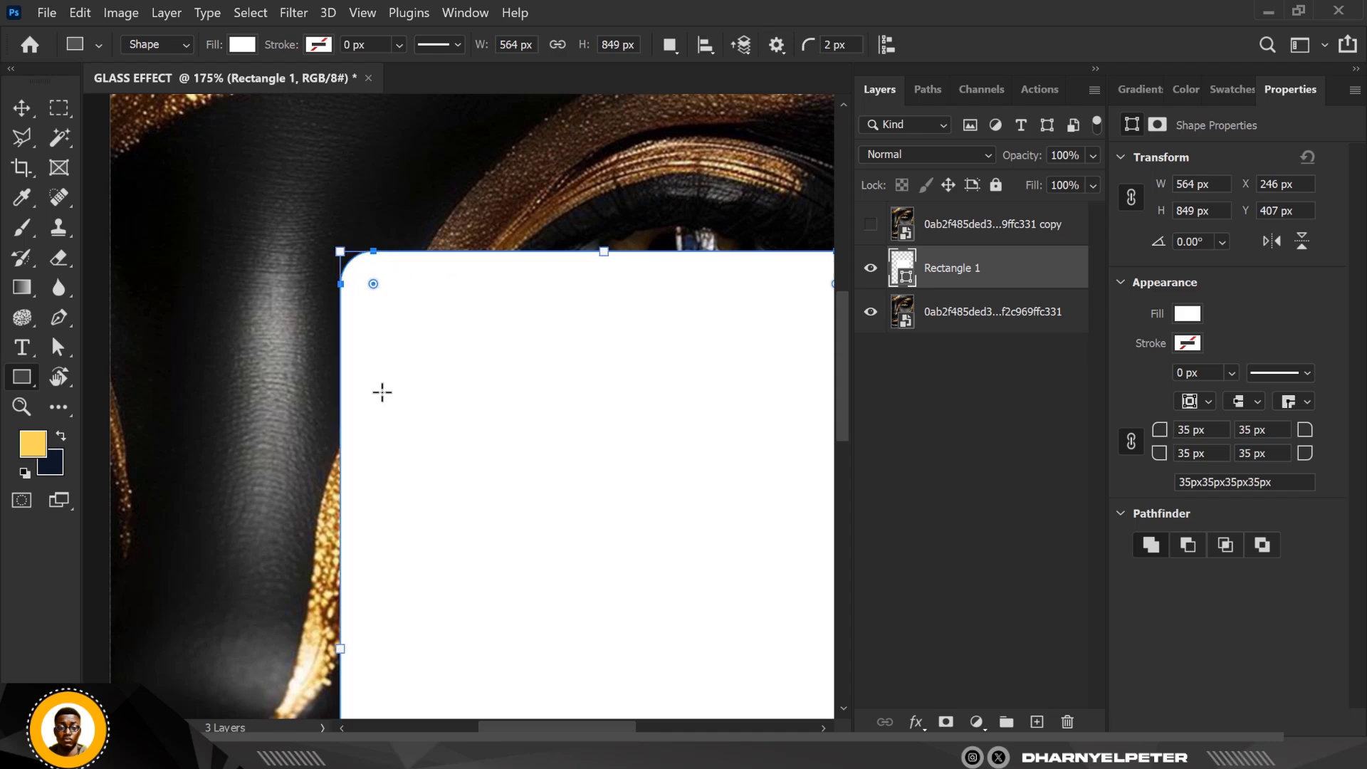
pyautogui.hotkey('ctrl', 'z')
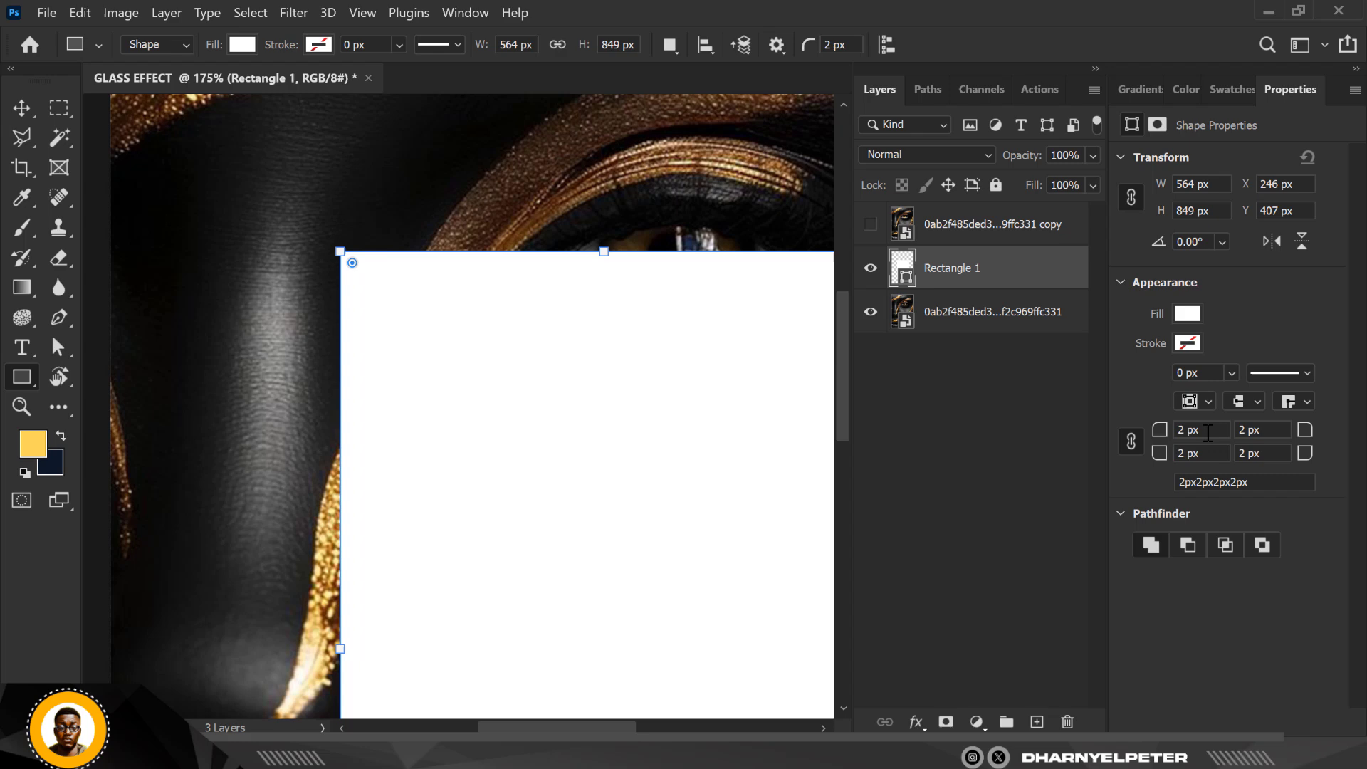
pyautogui.moveTo(1208, 432); pyautogui.dragTo(1182, 436)
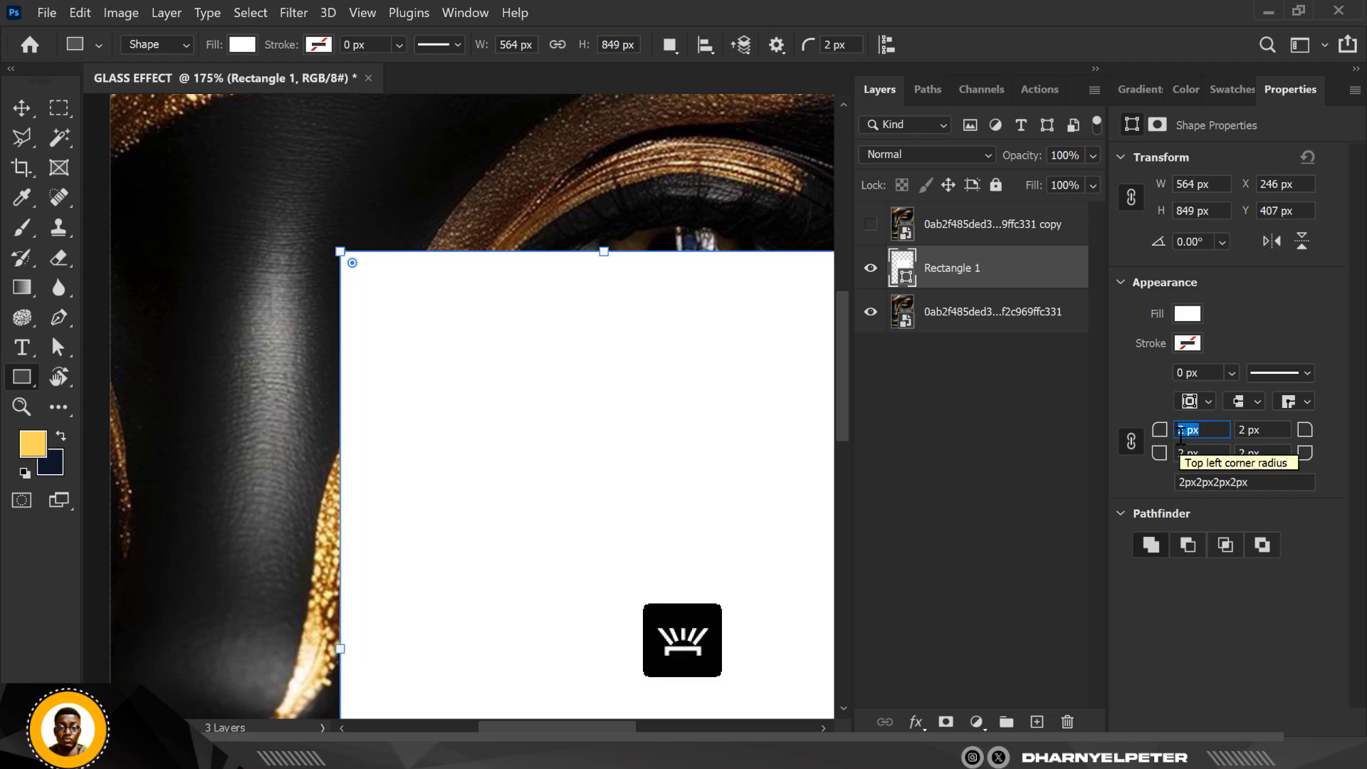
pyautogui.write('40')
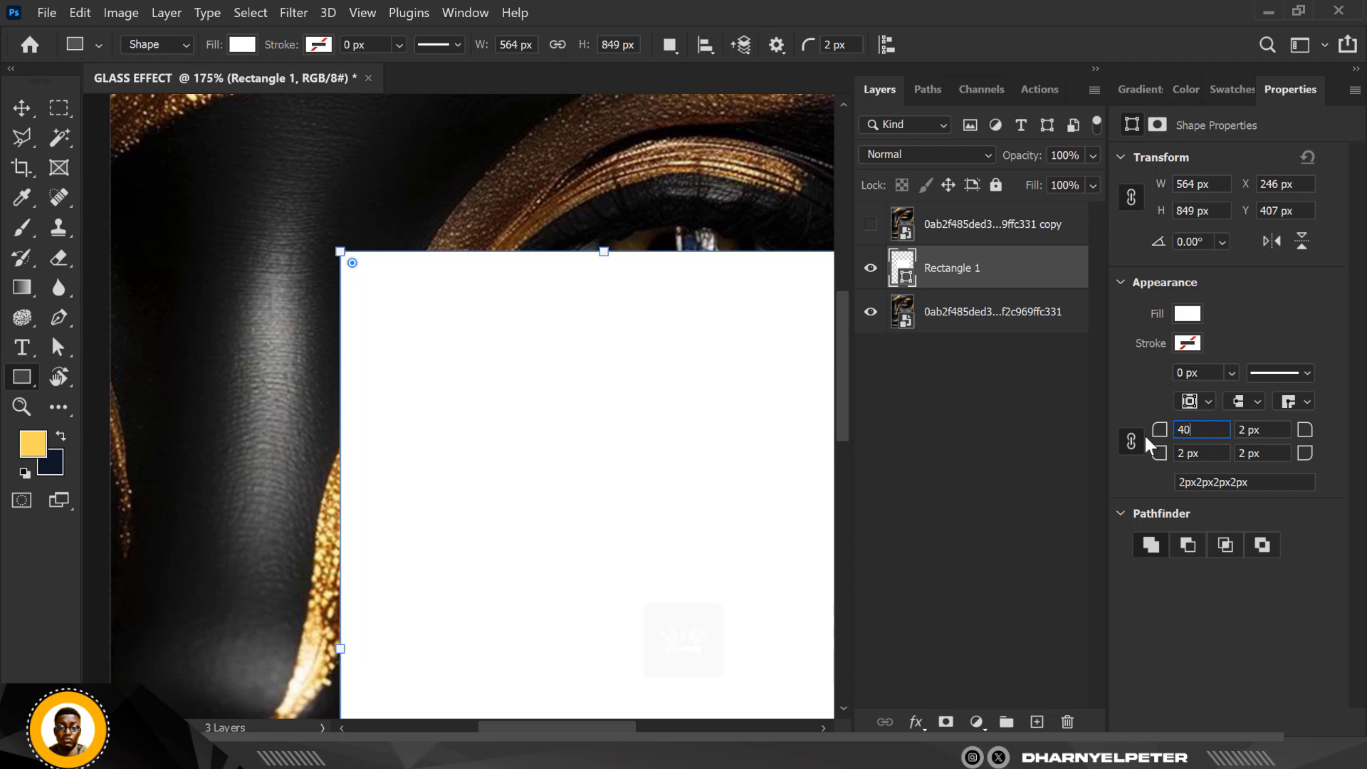
pyautogui.click(1219, 456)
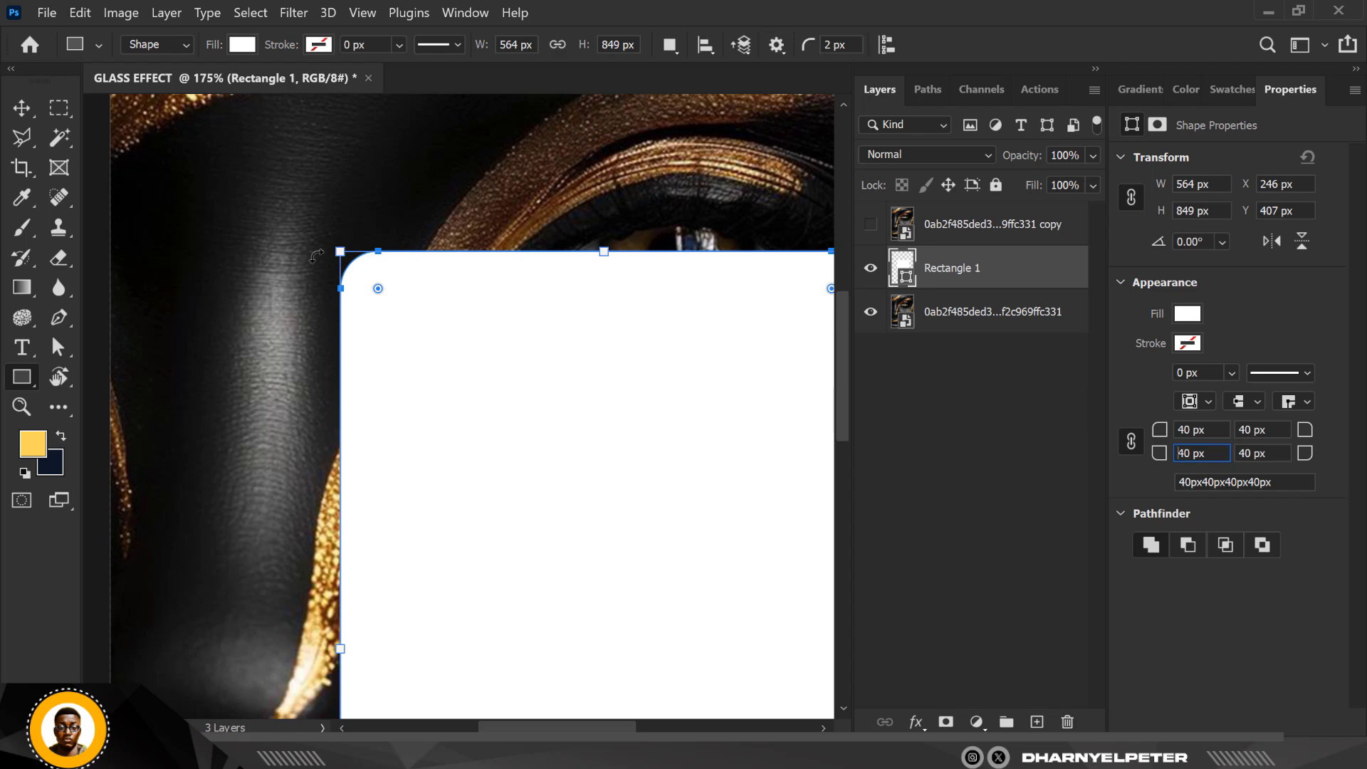
pyautogui.hotkey('ctrl', '0')
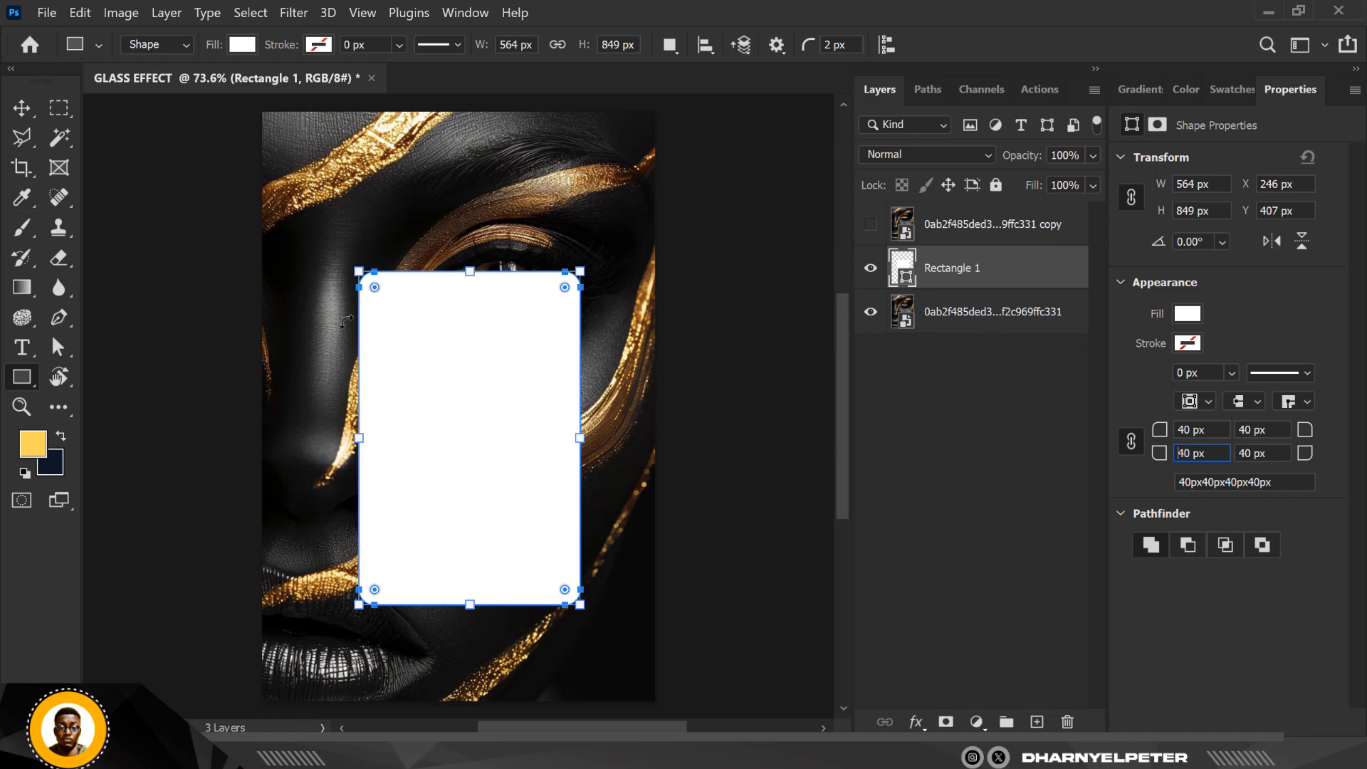
pyautogui.moveTo(375, 288); pyautogui.dragTo(389, 305)
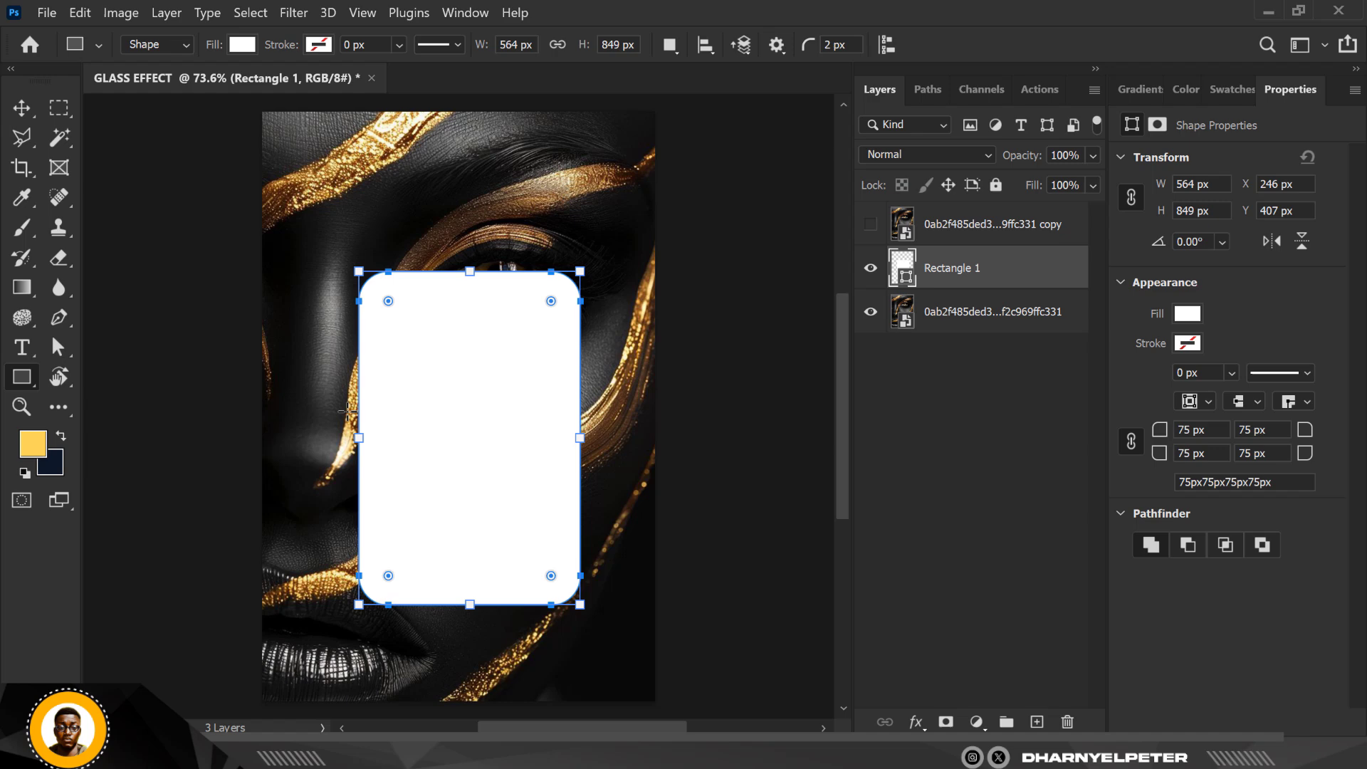
pyautogui.click(22, 107)
pyautogui.click(382, 203)
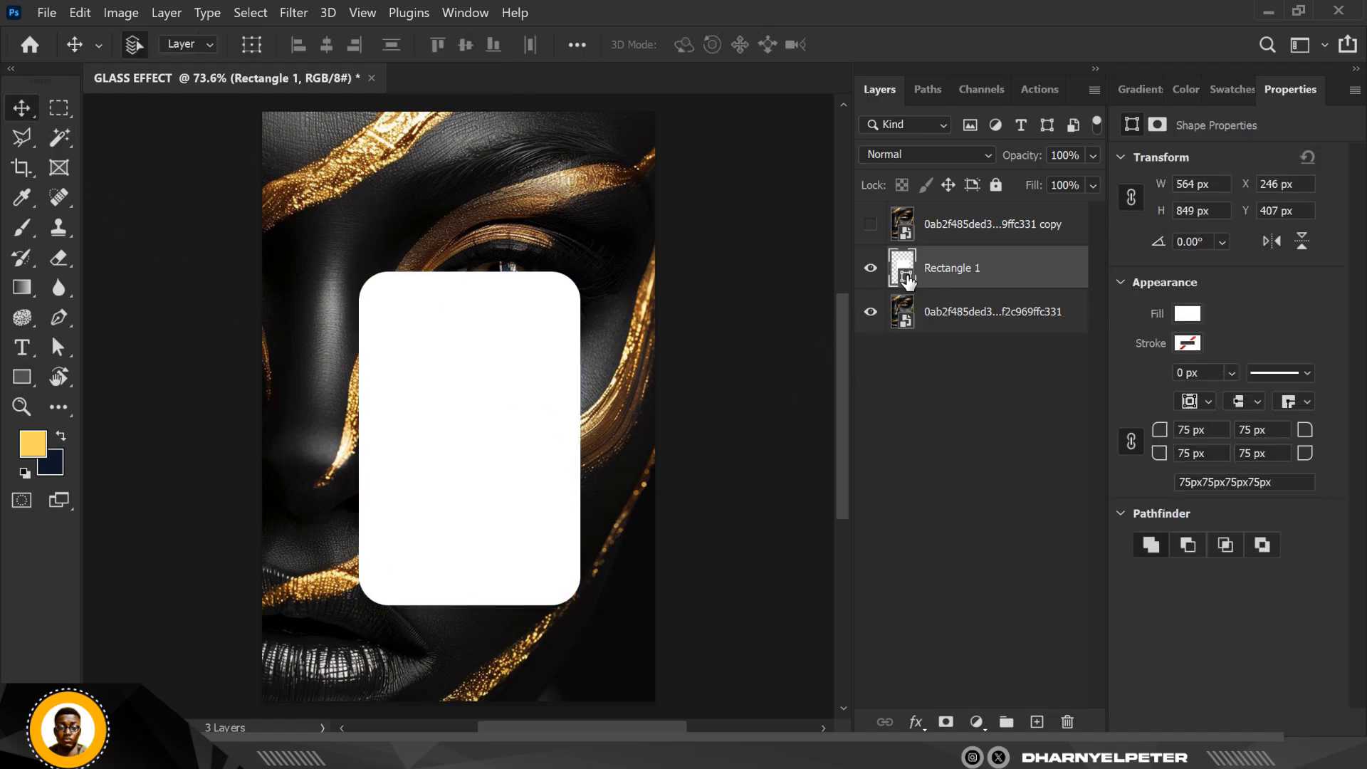
pyautogui.doubleClick(903, 269)
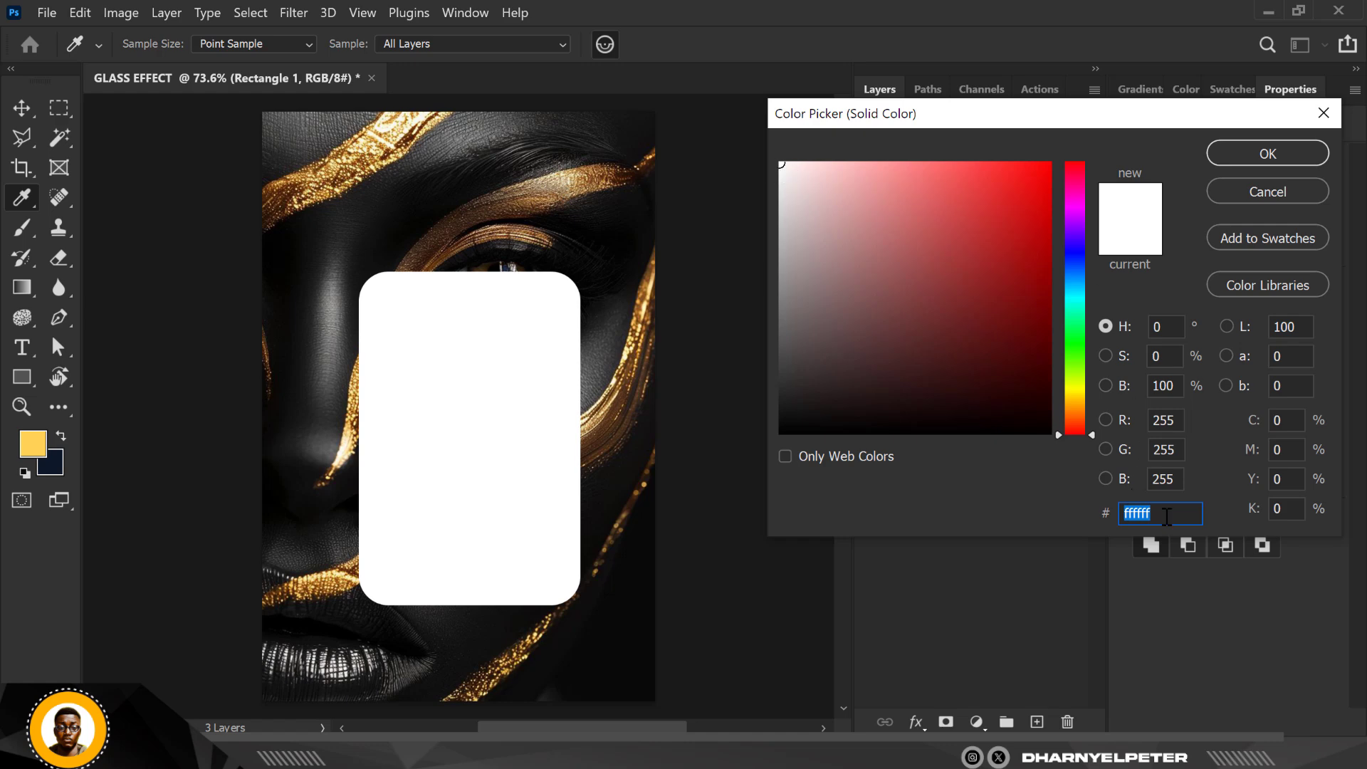
pyautogui.click(1282, 153)
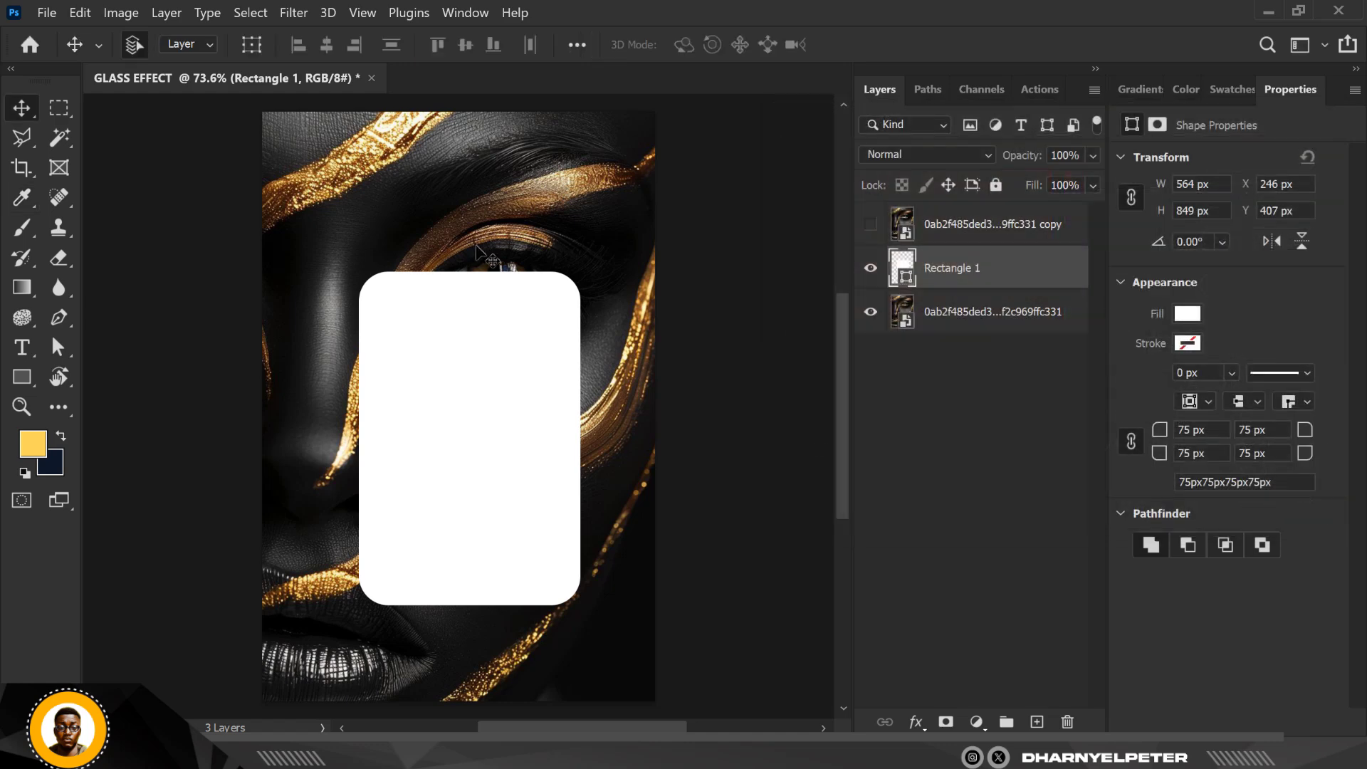
pyautogui.rightClick(1044, 275)
pyautogui.click(1100, 32)
# - Give Rectangle 1 a black drop shadow: distance 12 px, spread 23%, size 95 px
pyautogui.doubleClick(1042, 268)
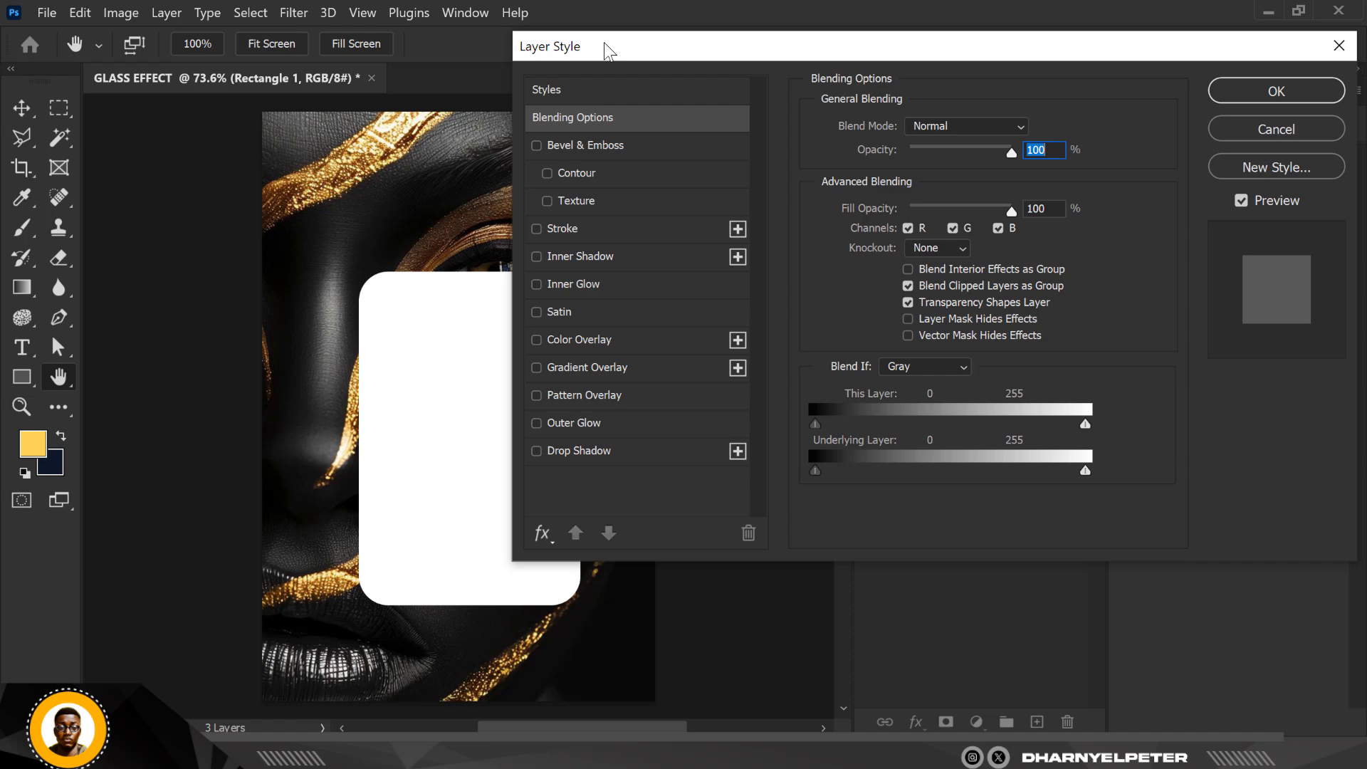
pyautogui.moveTo(604, 43); pyautogui.dragTo(689, 34)
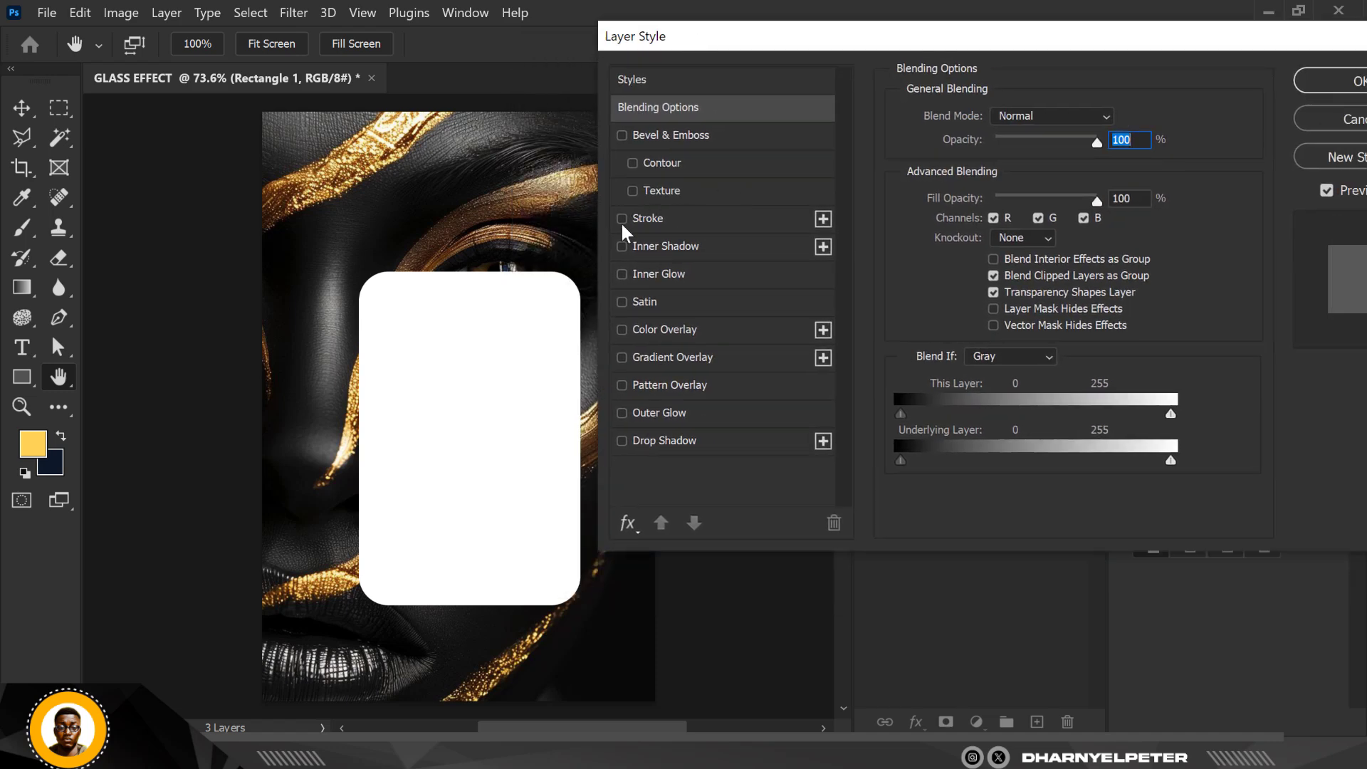
pyautogui.click(624, 438)
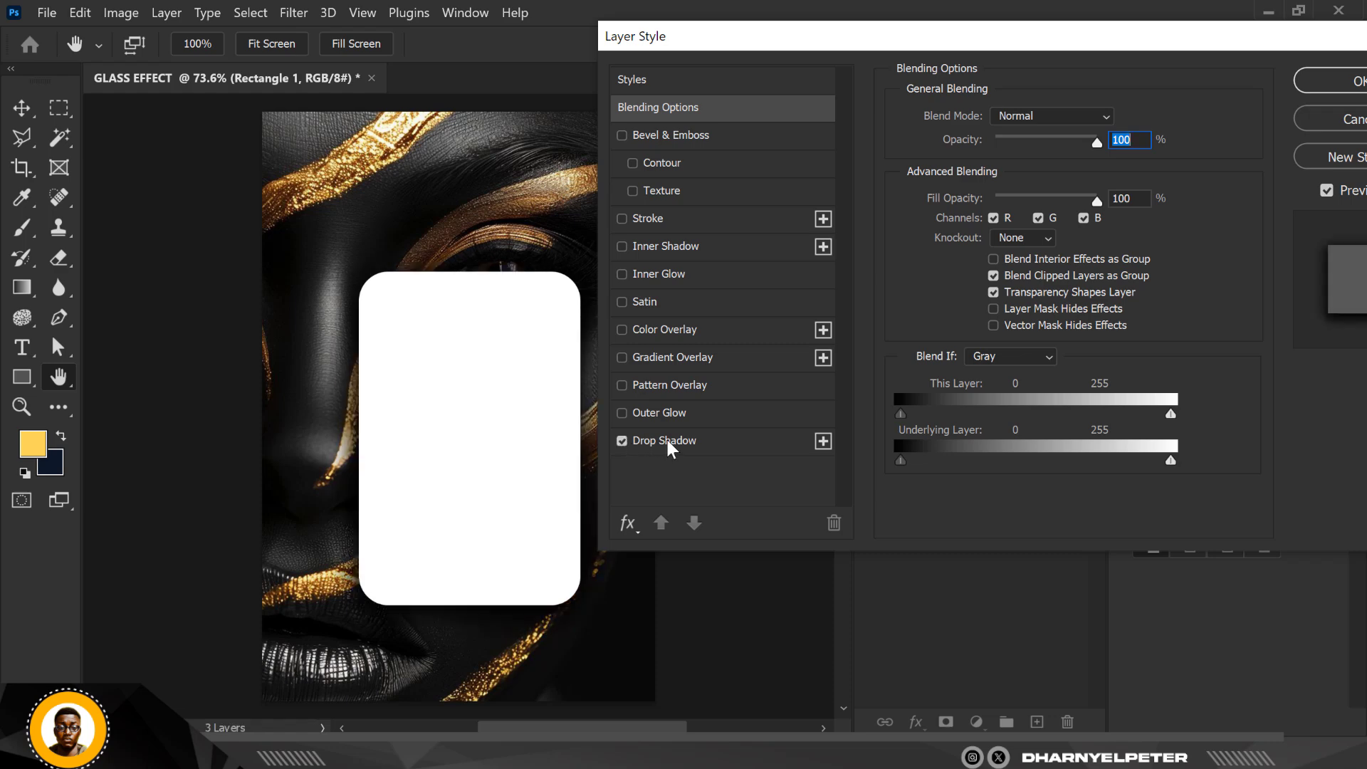
pyautogui.click(685, 438)
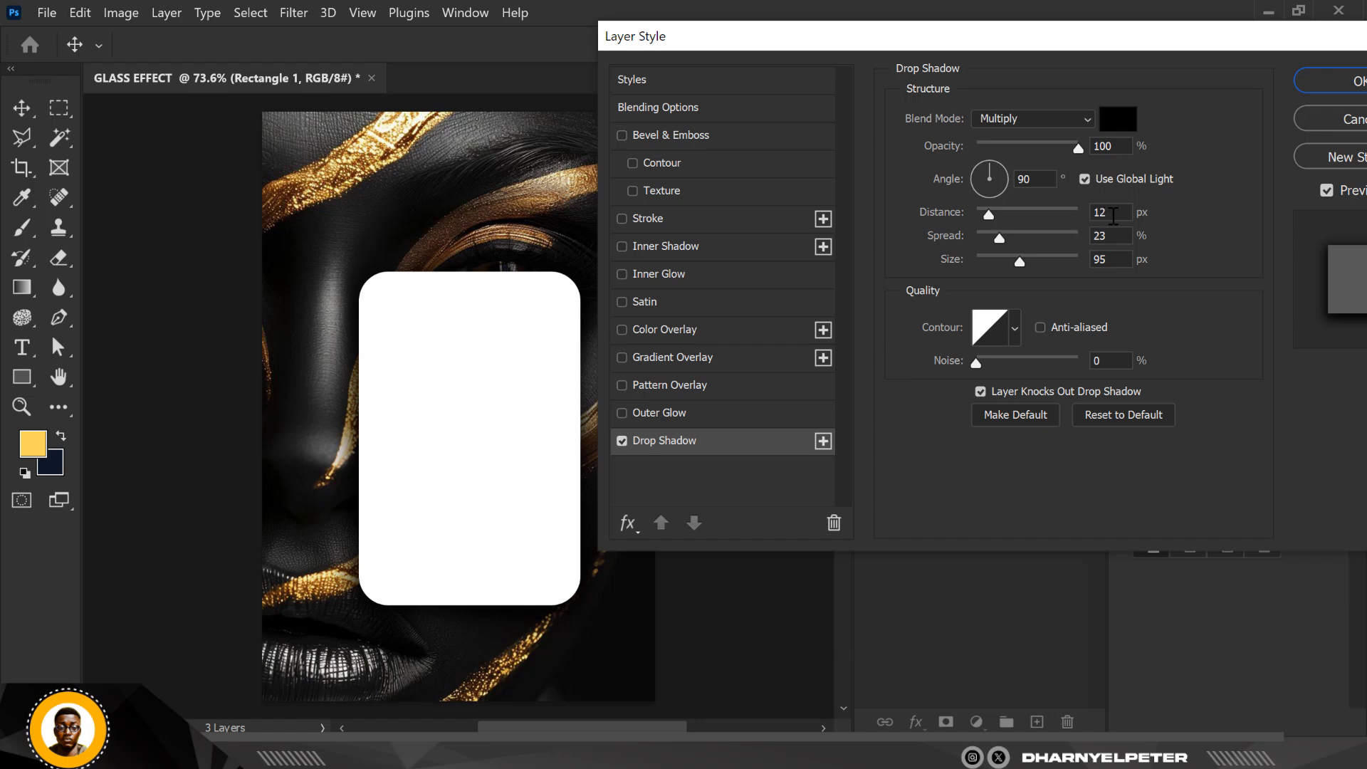
pyautogui.press('Tab')
pyautogui.press('Tab')
# - Add a 4 px gradient stroke running from gold sampled off the paint to white
pyautogui.click(621, 218)
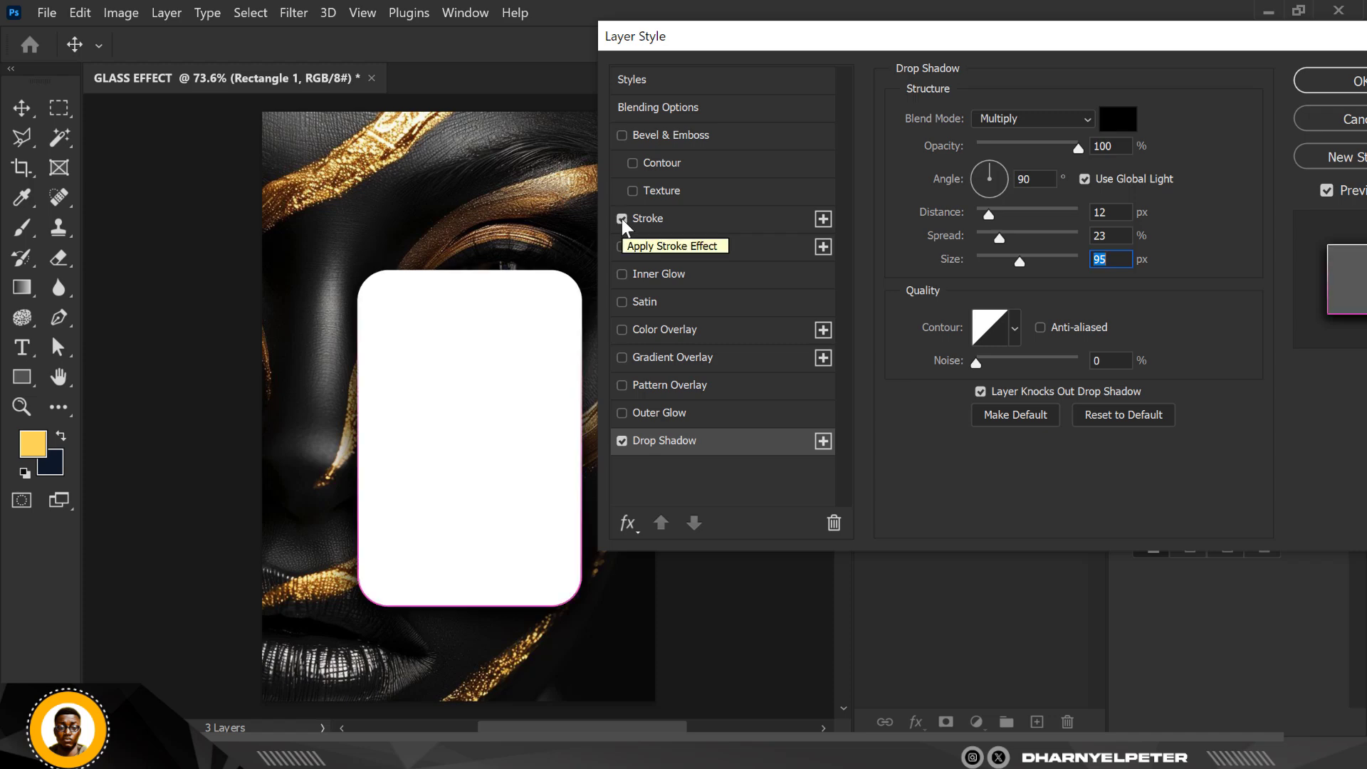
pyautogui.click(674, 219)
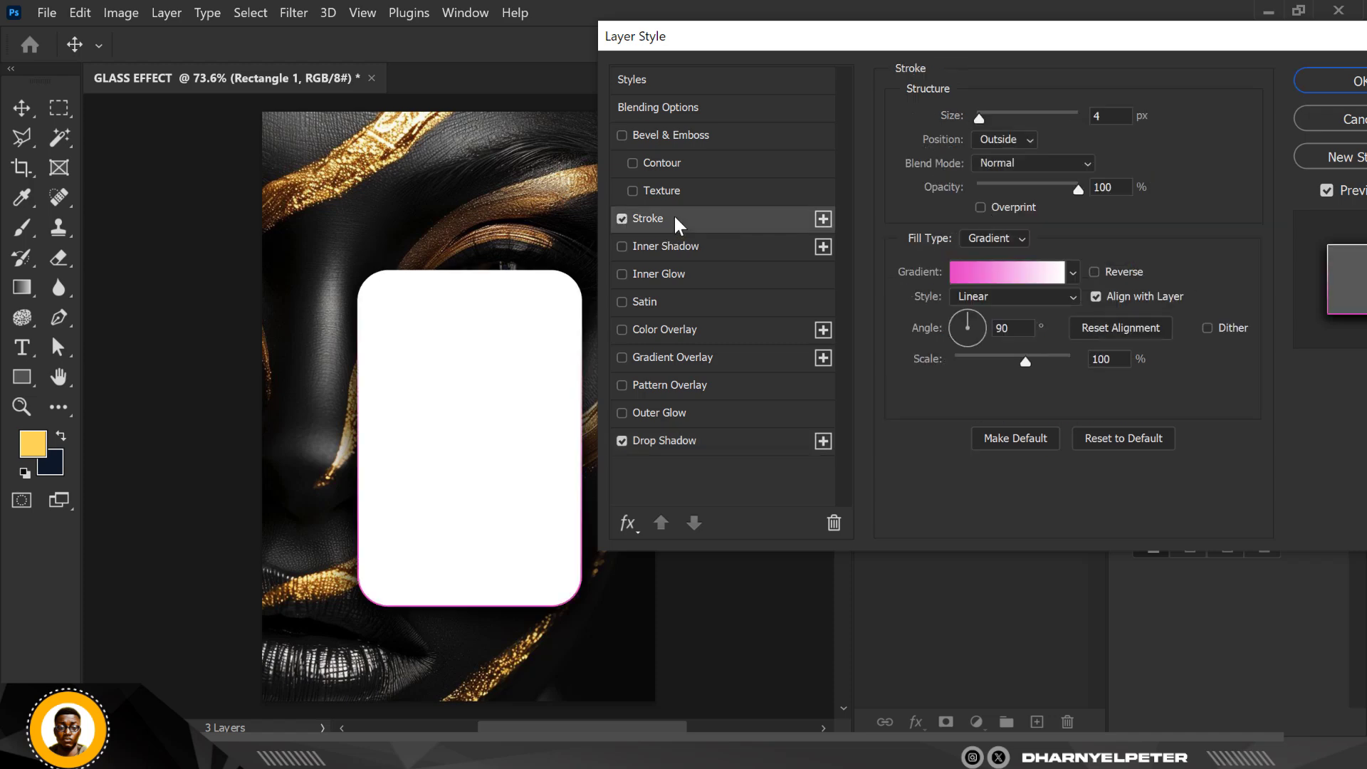
pyautogui.click(1014, 271)
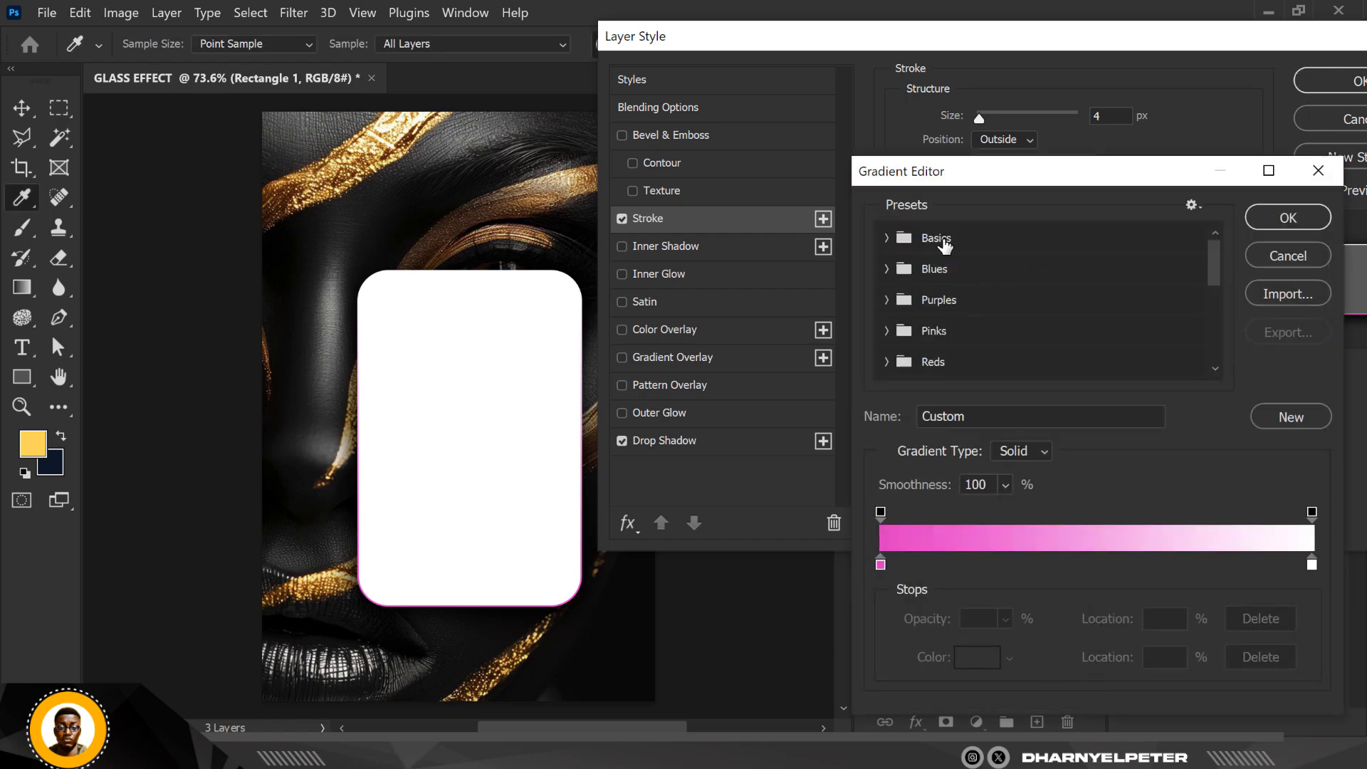
pyautogui.click(880, 564)
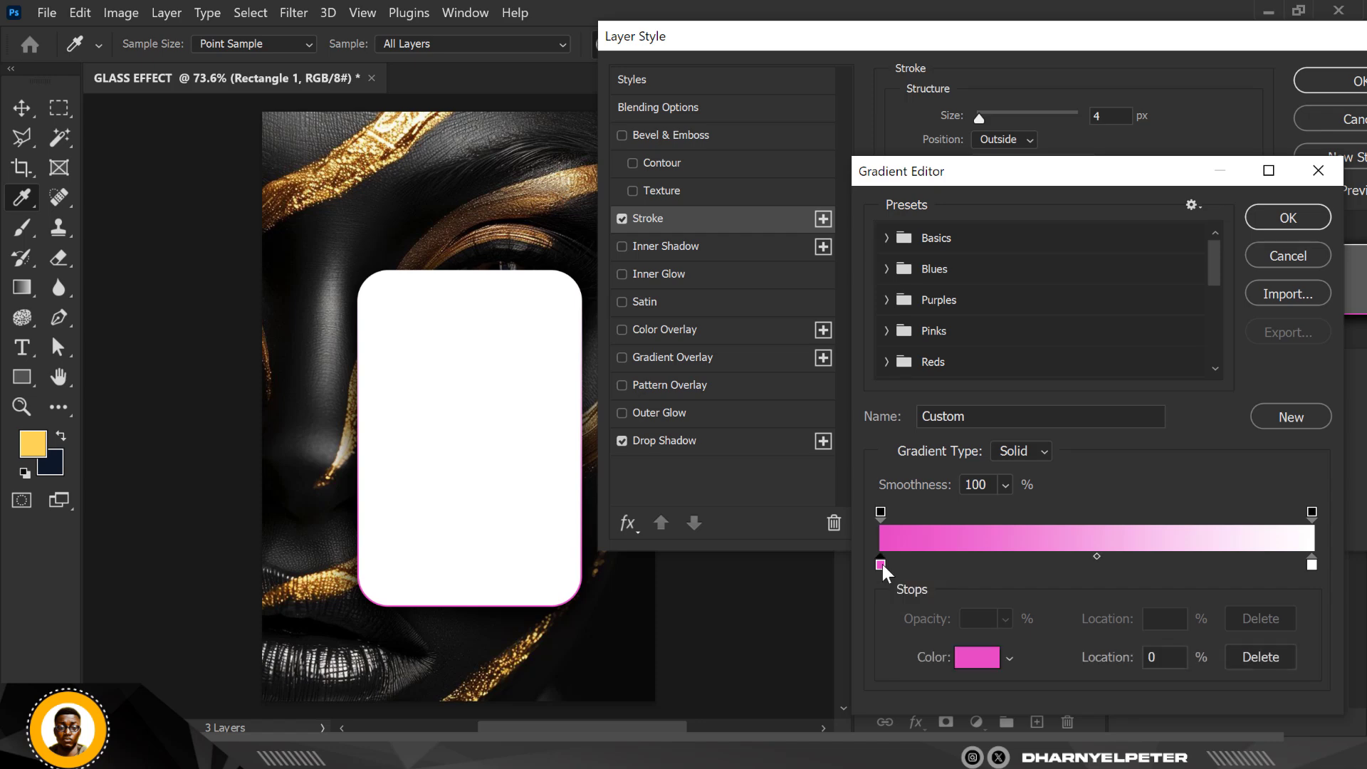
pyautogui.click(987, 663)
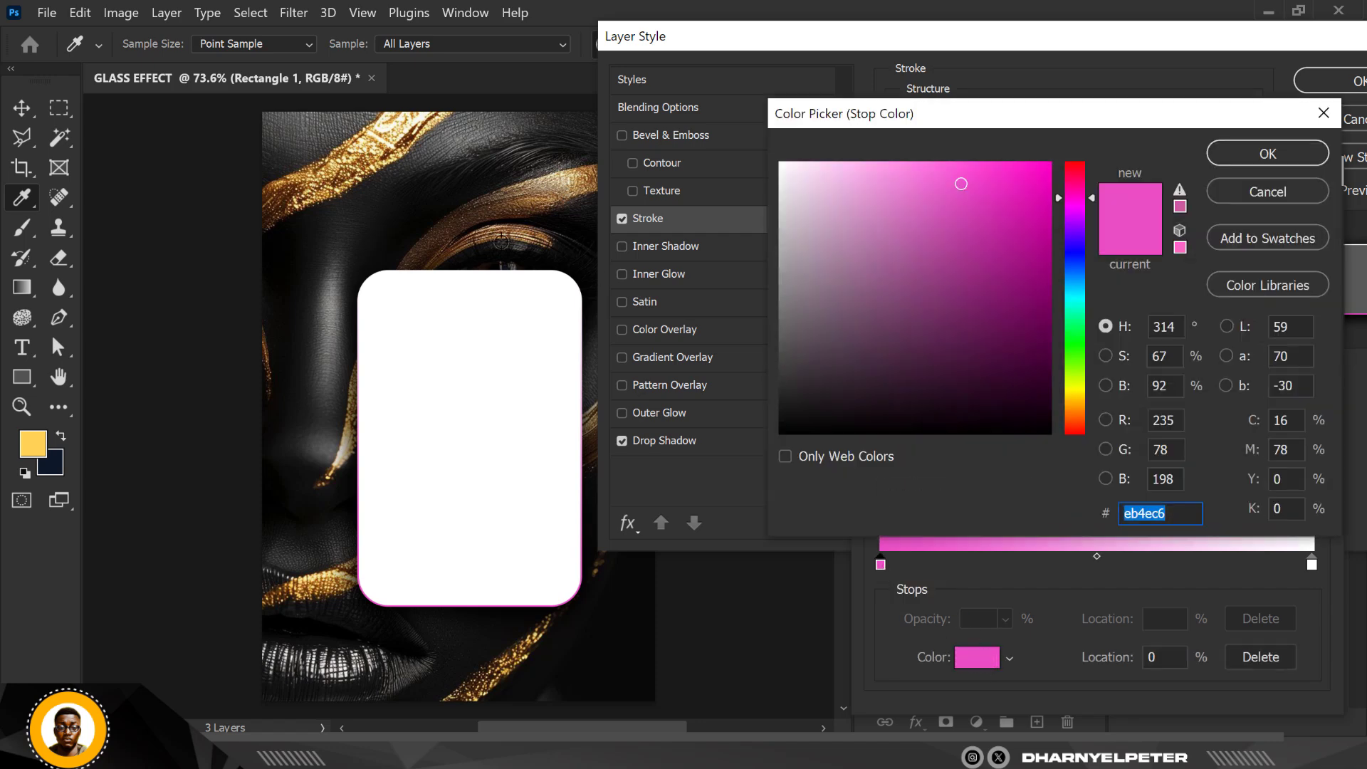
pyautogui.click(362, 151)
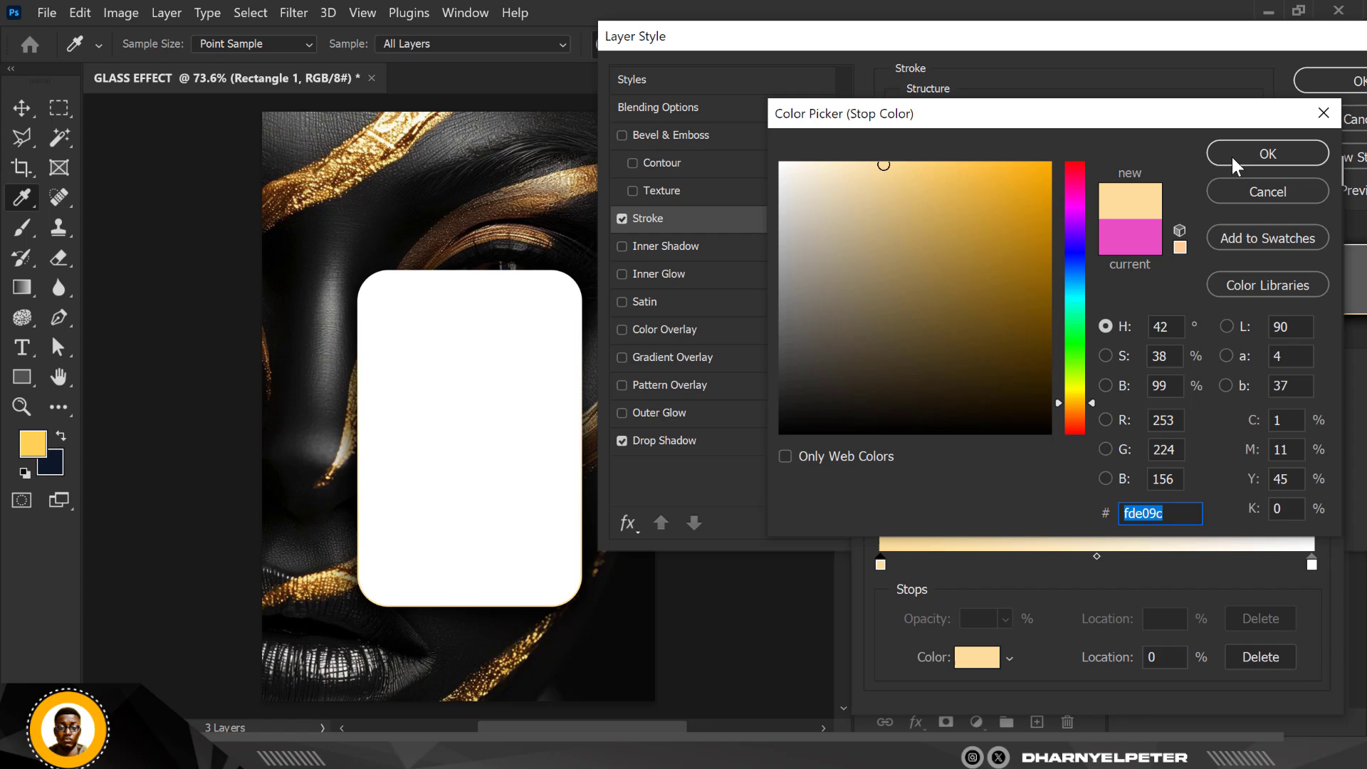
pyautogui.click(1254, 158)
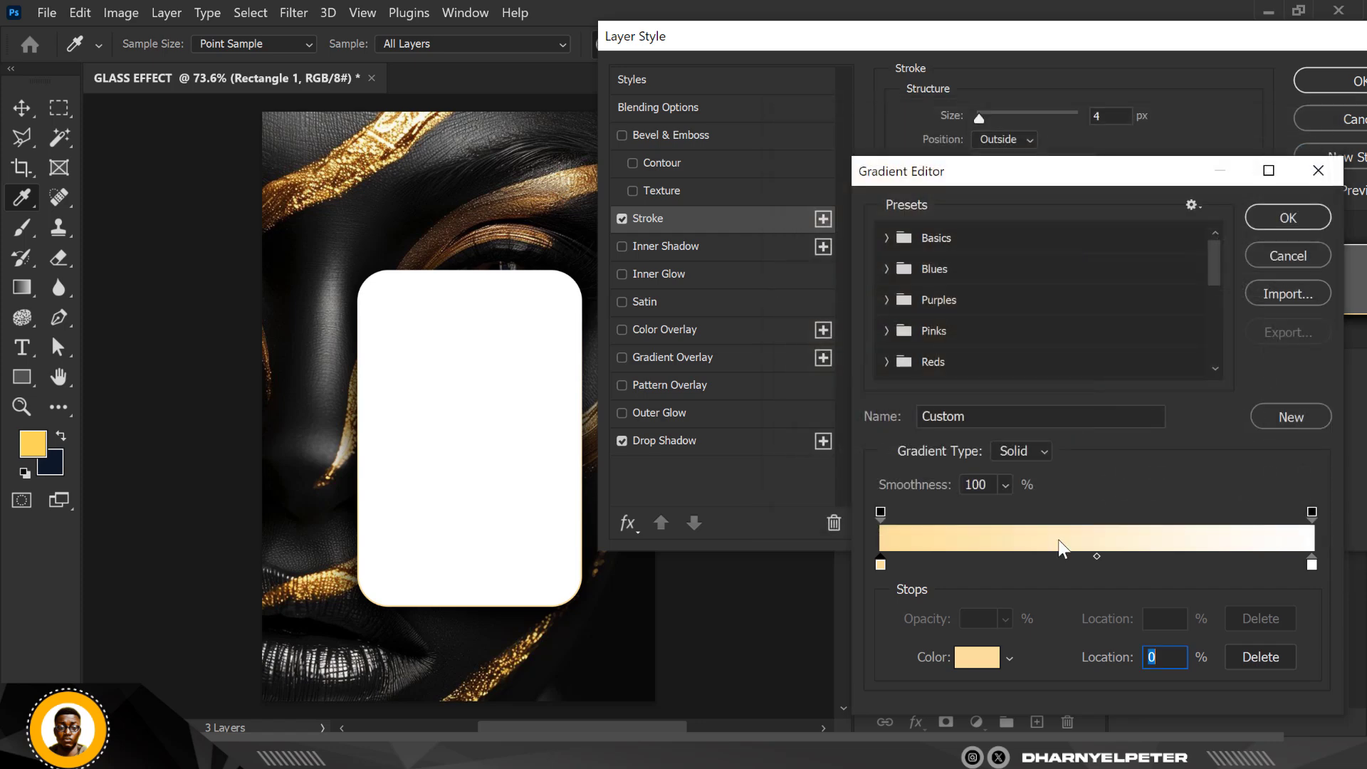
pyautogui.click(1293, 215)
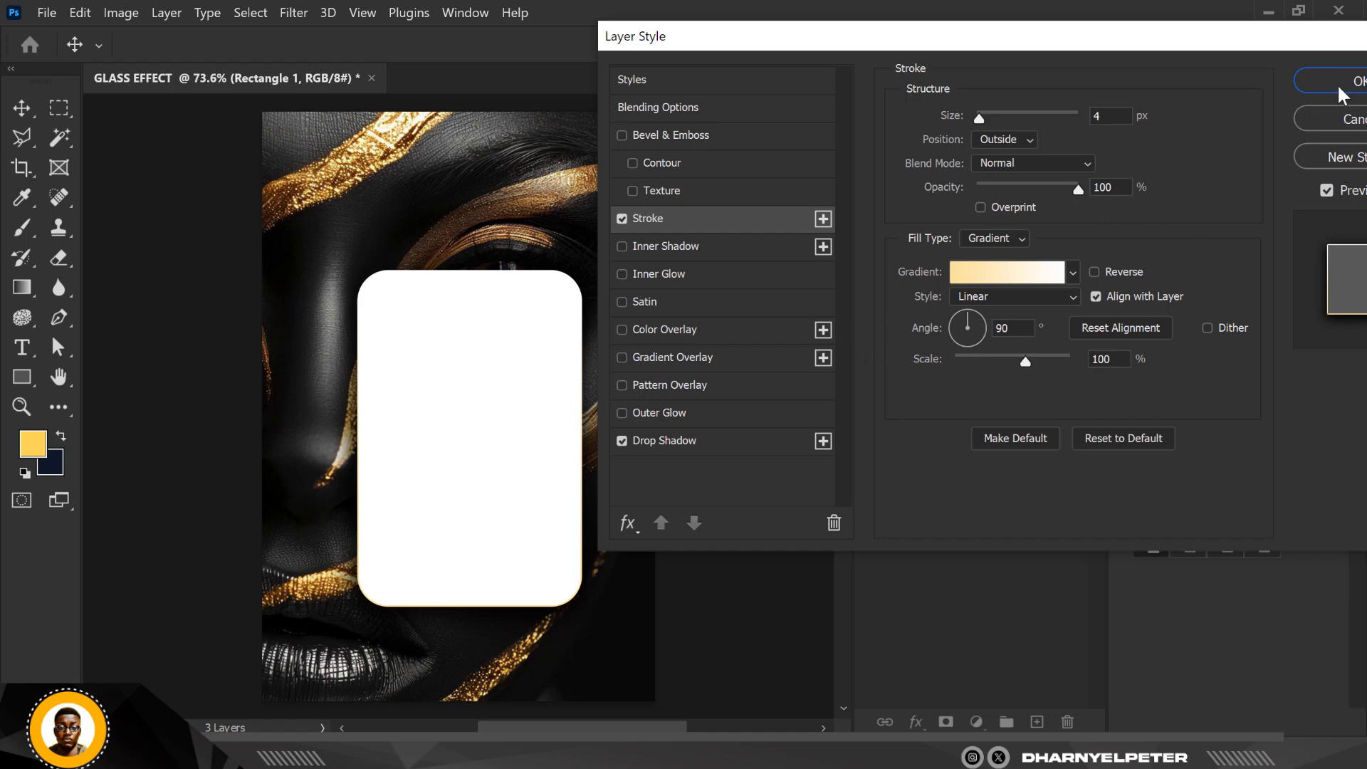
# - Check the inner shadow and drop shadow options, then apply the card's layer style
pyautogui.moveTo(1193, 36)
pyautogui.mouseDown()
pyautogui.moveTo(1120, 19)
pyautogui.moveTo(1172, 19)
pyautogui.mouseUp()
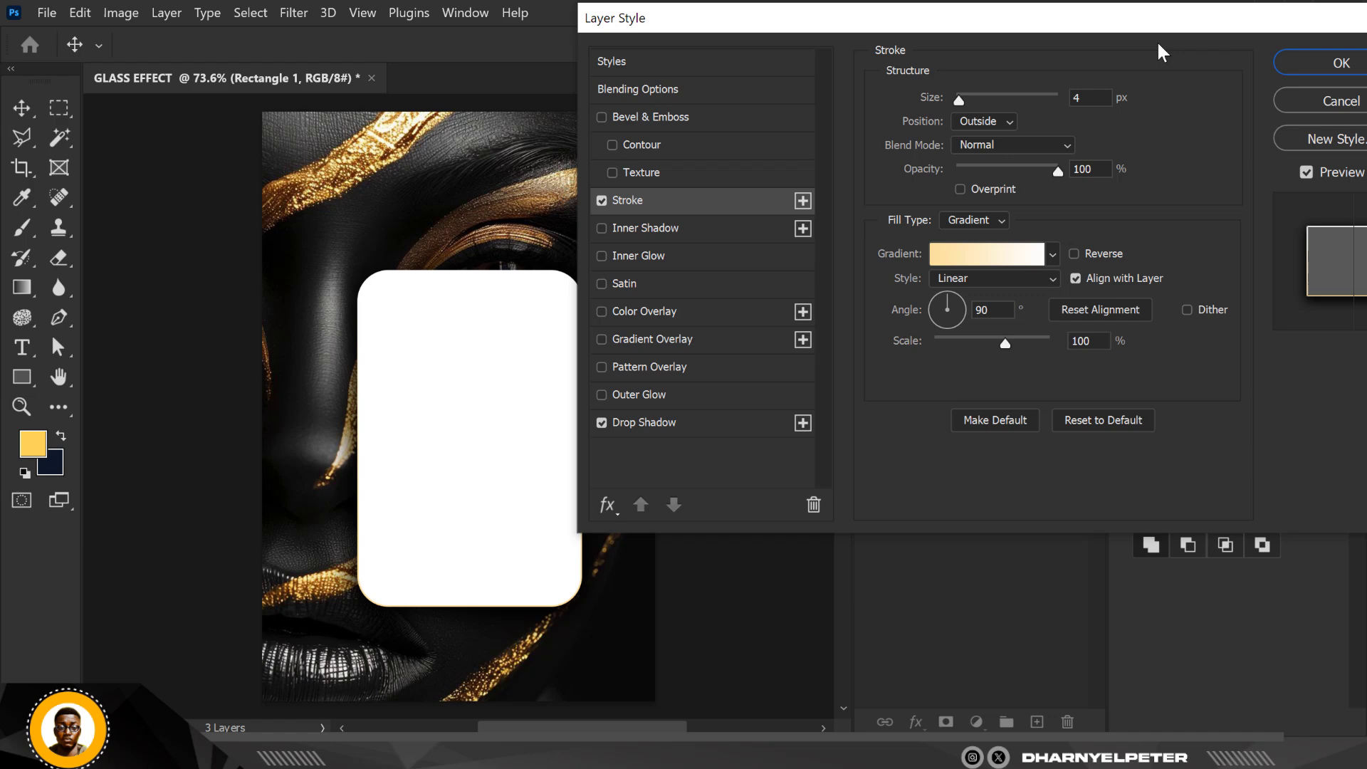
pyautogui.click(601, 228)
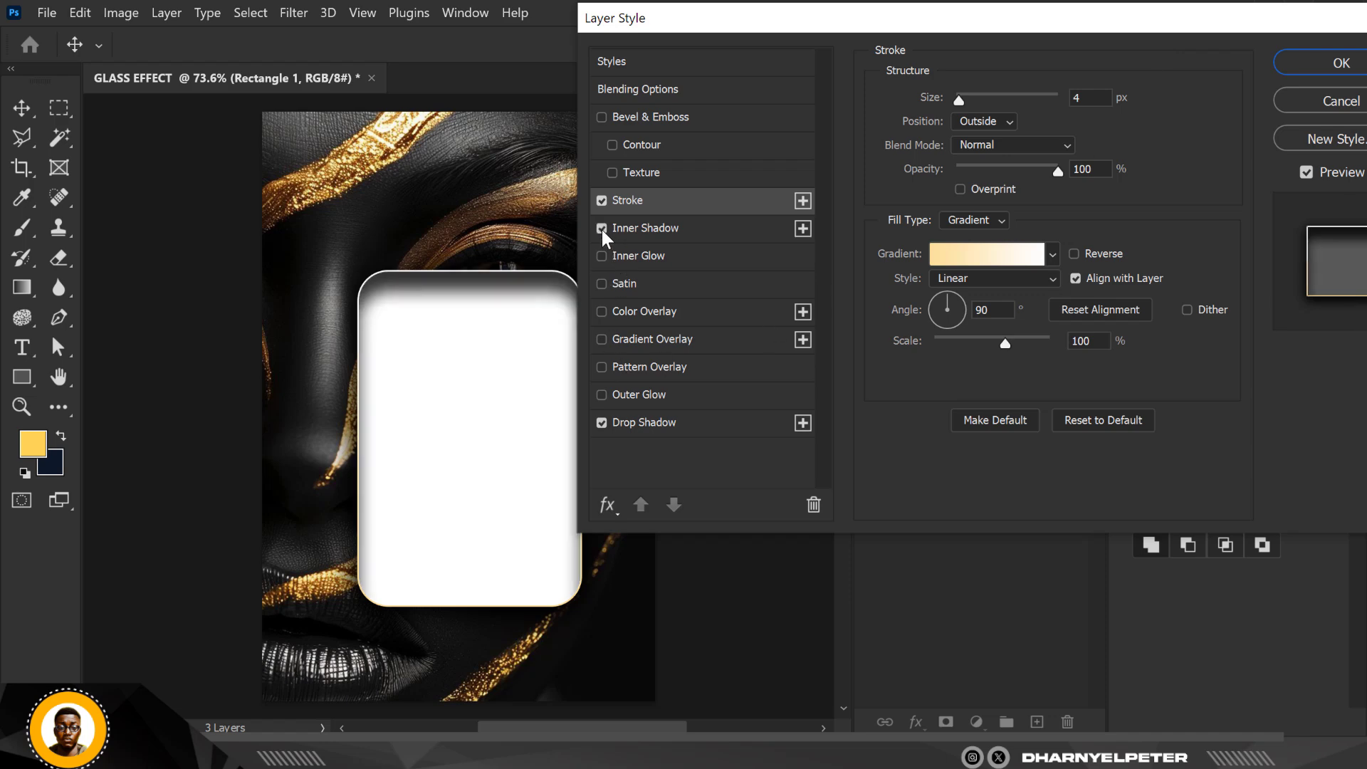
pyautogui.click(601, 228)
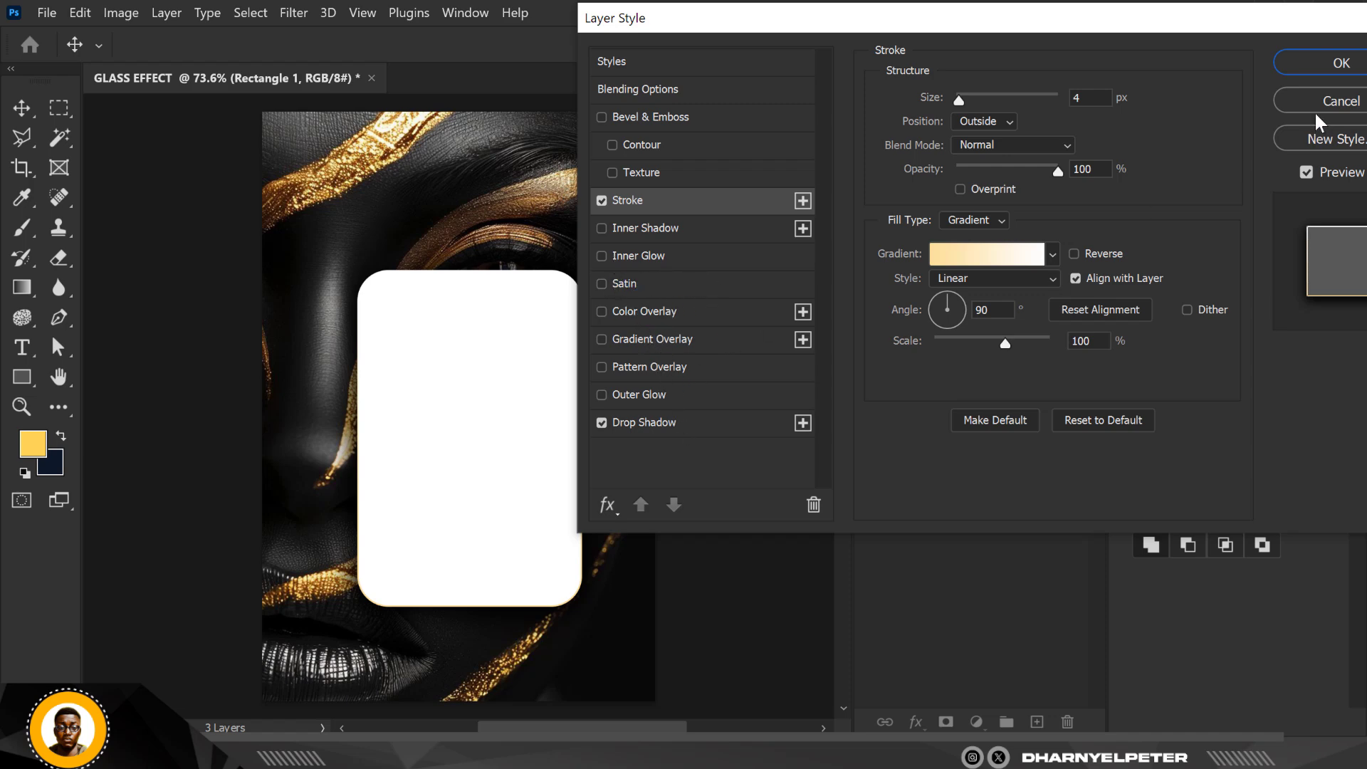
pyautogui.click(687, 426)
pyautogui.click(685, 203)
pyautogui.click(1341, 63)
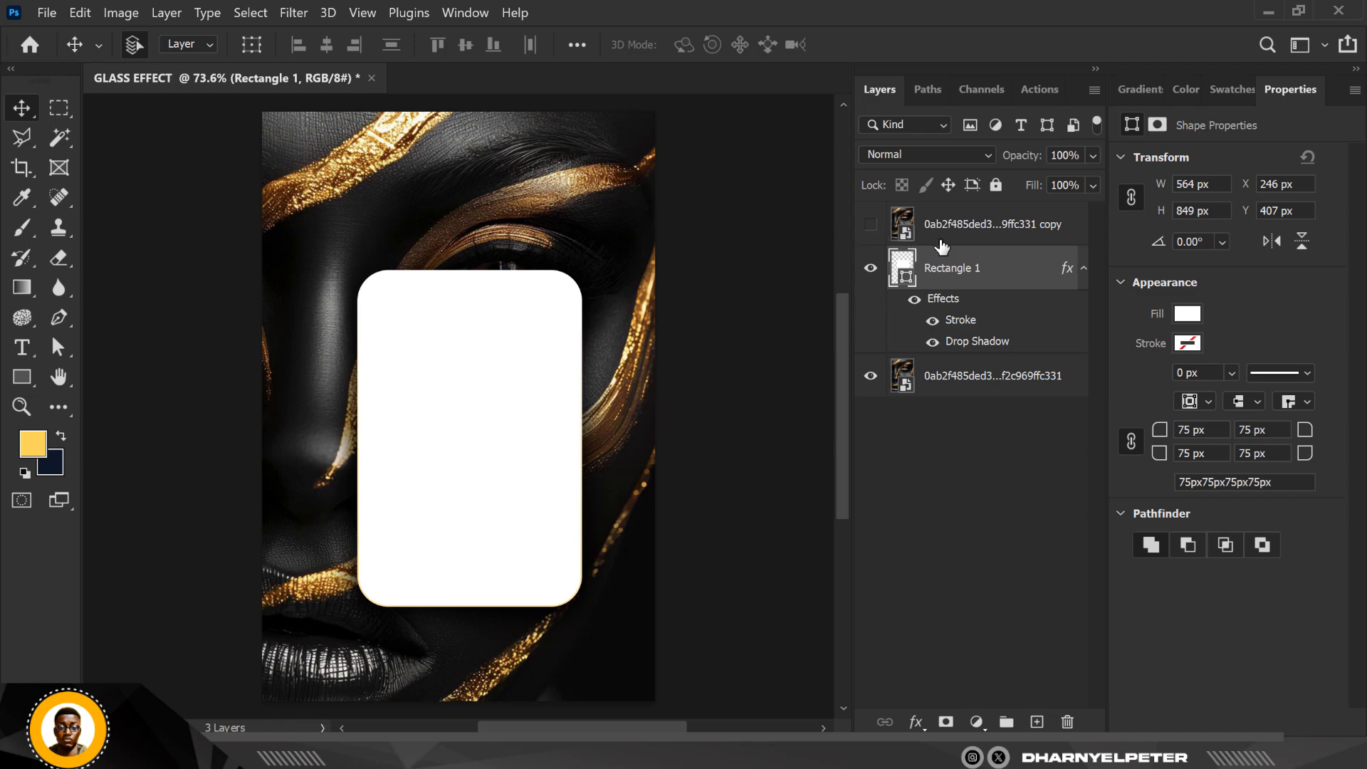
# - Turn on the hidden top portrait copy and select its layer
pyautogui.click(870, 224)
pyautogui.click(958, 229)
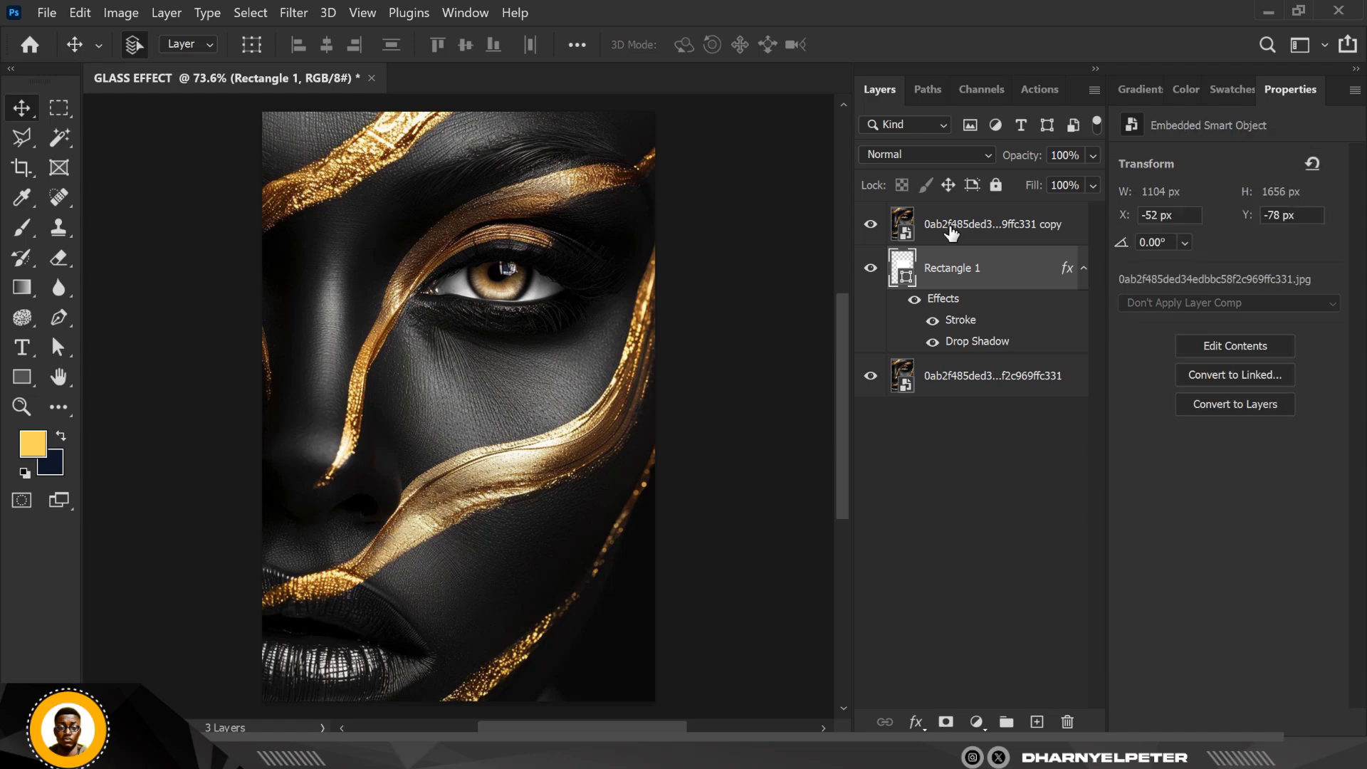
pyautogui.click(963, 223)
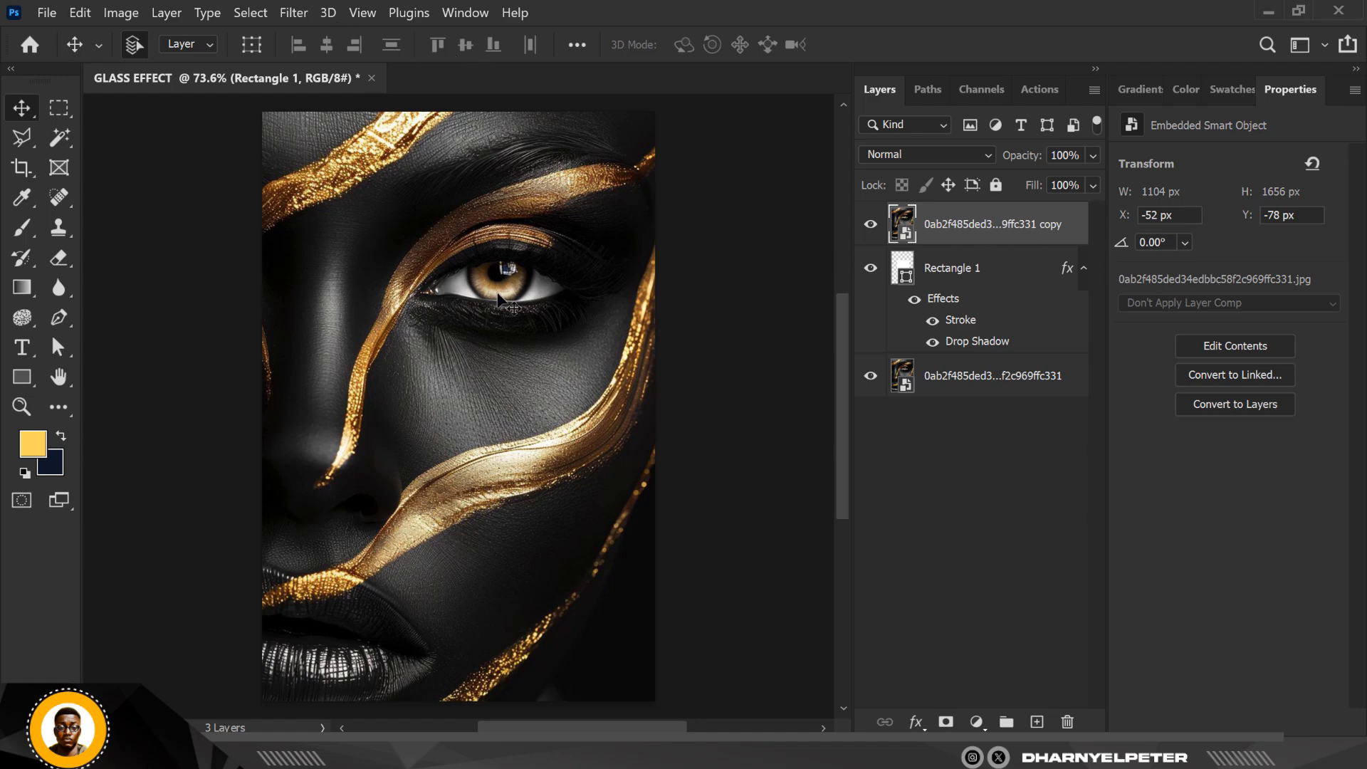
# - Apply a Gaussian Blur with a 31.8 px radius to the top portrait copy
pyautogui.click(295, 13)
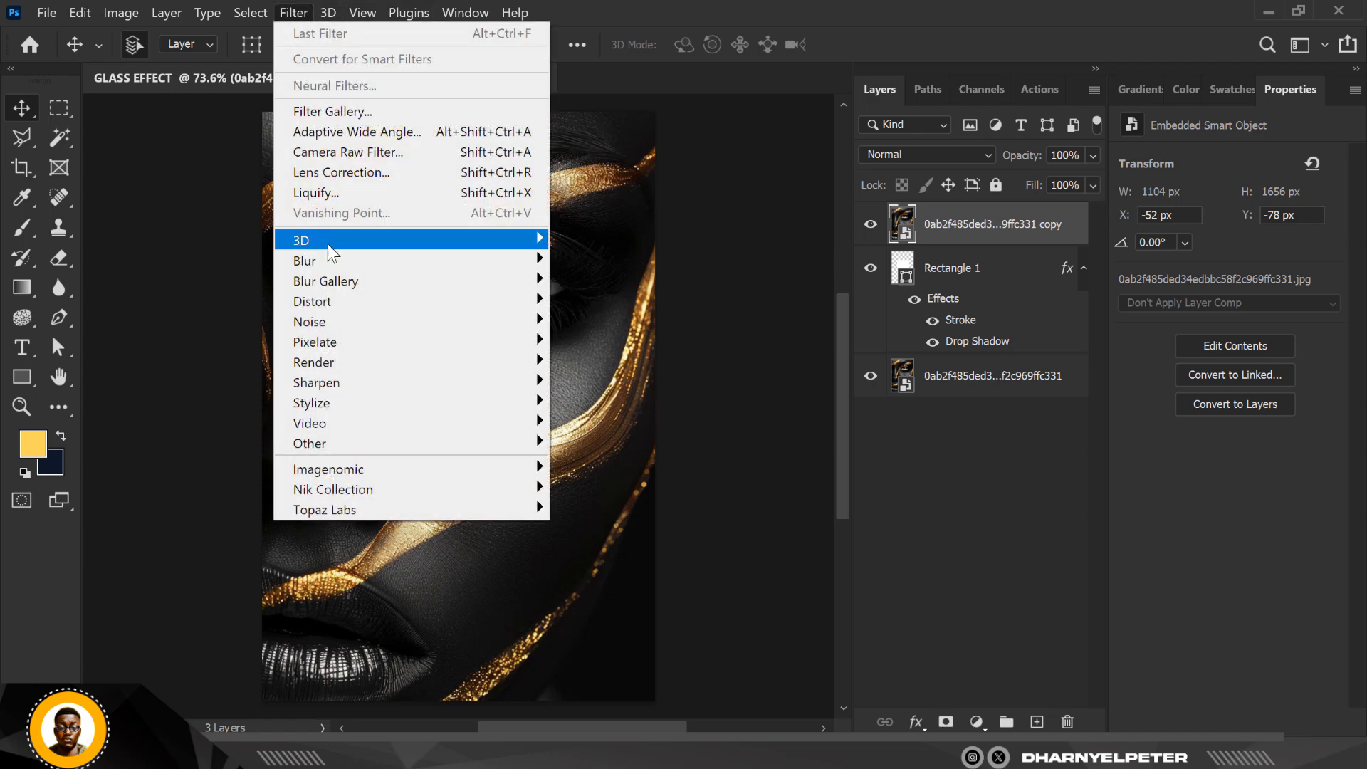
pyautogui.moveTo(329, 265)
pyautogui.click(610, 337)
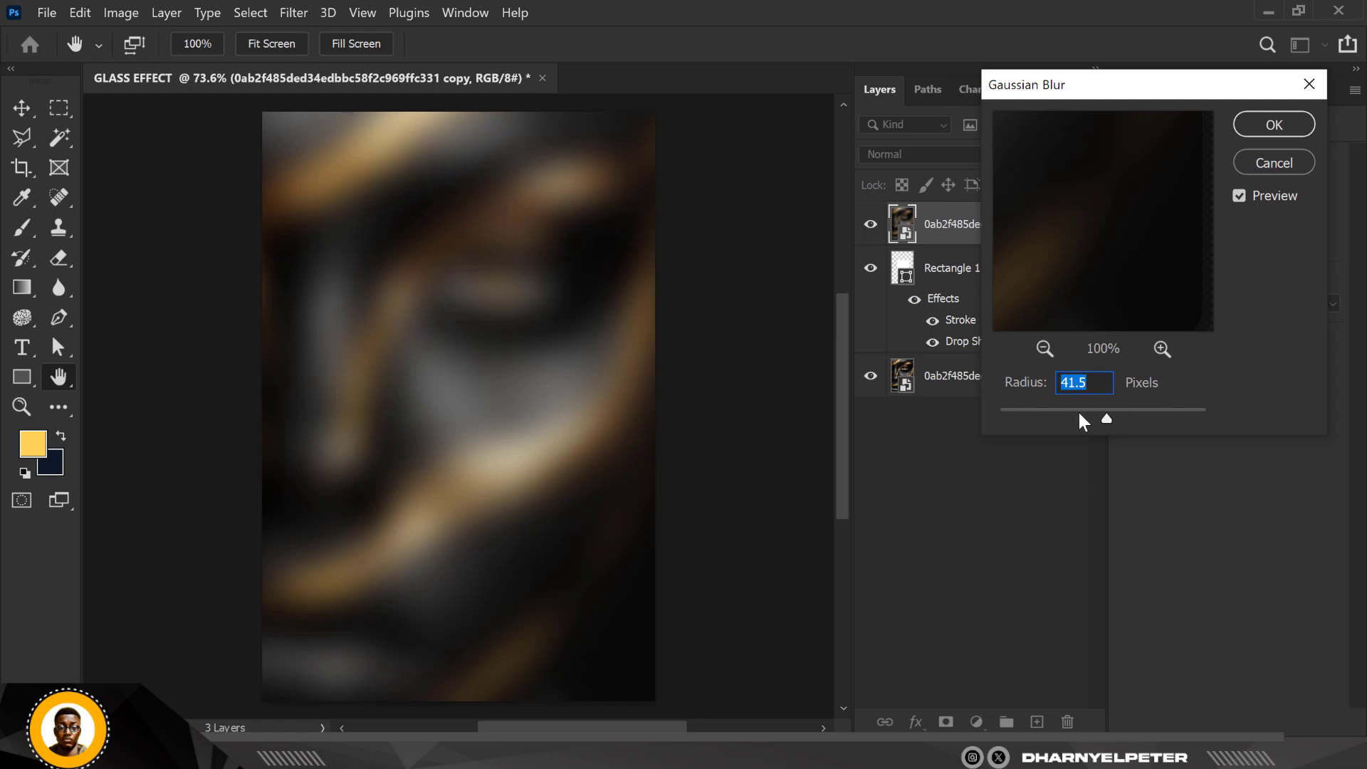
pyautogui.moveTo(1105, 418); pyautogui.dragTo(1100, 418)
pyautogui.click(1280, 124)
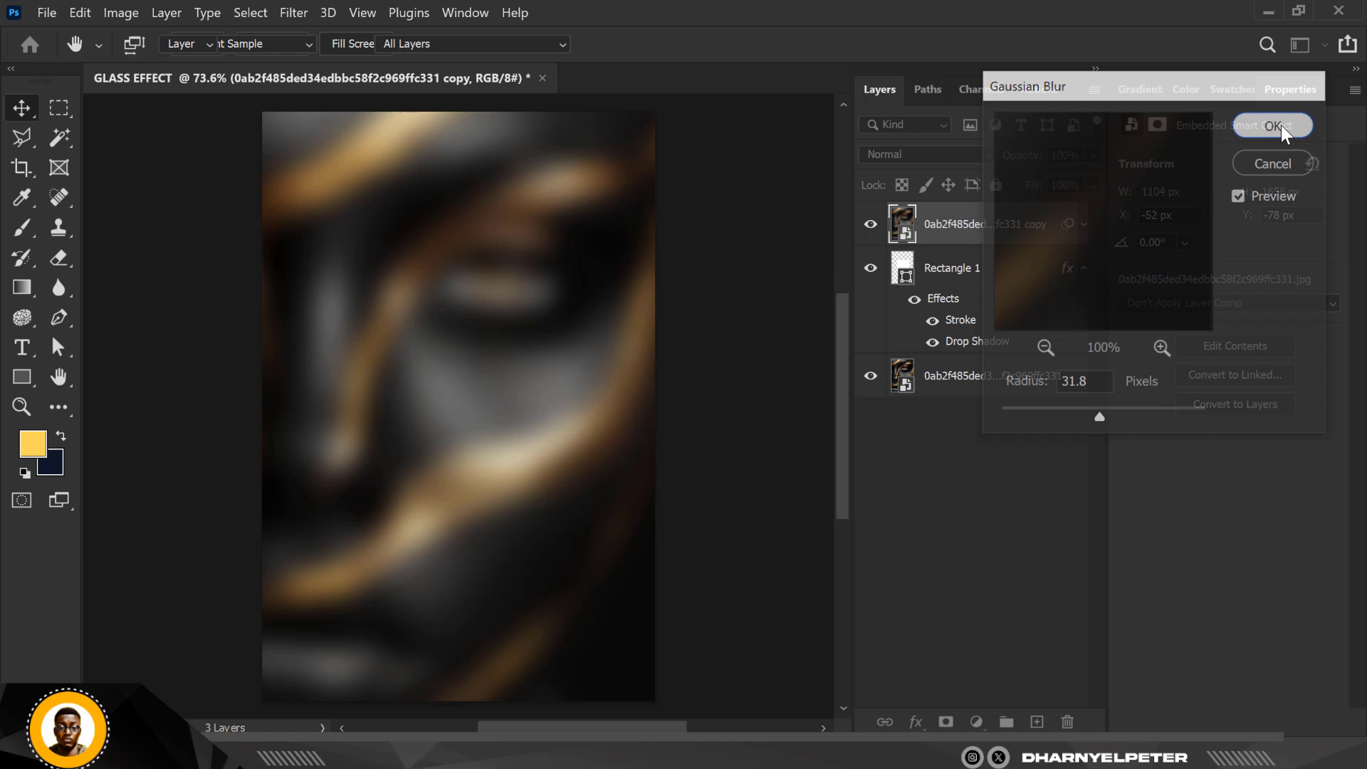
# - Apply the Filter Gallery Glass filter with Frosted texture, distortion 6, smoothness 2, scaling 133%
pyautogui.click(291, 12)
pyautogui.click(320, 111)
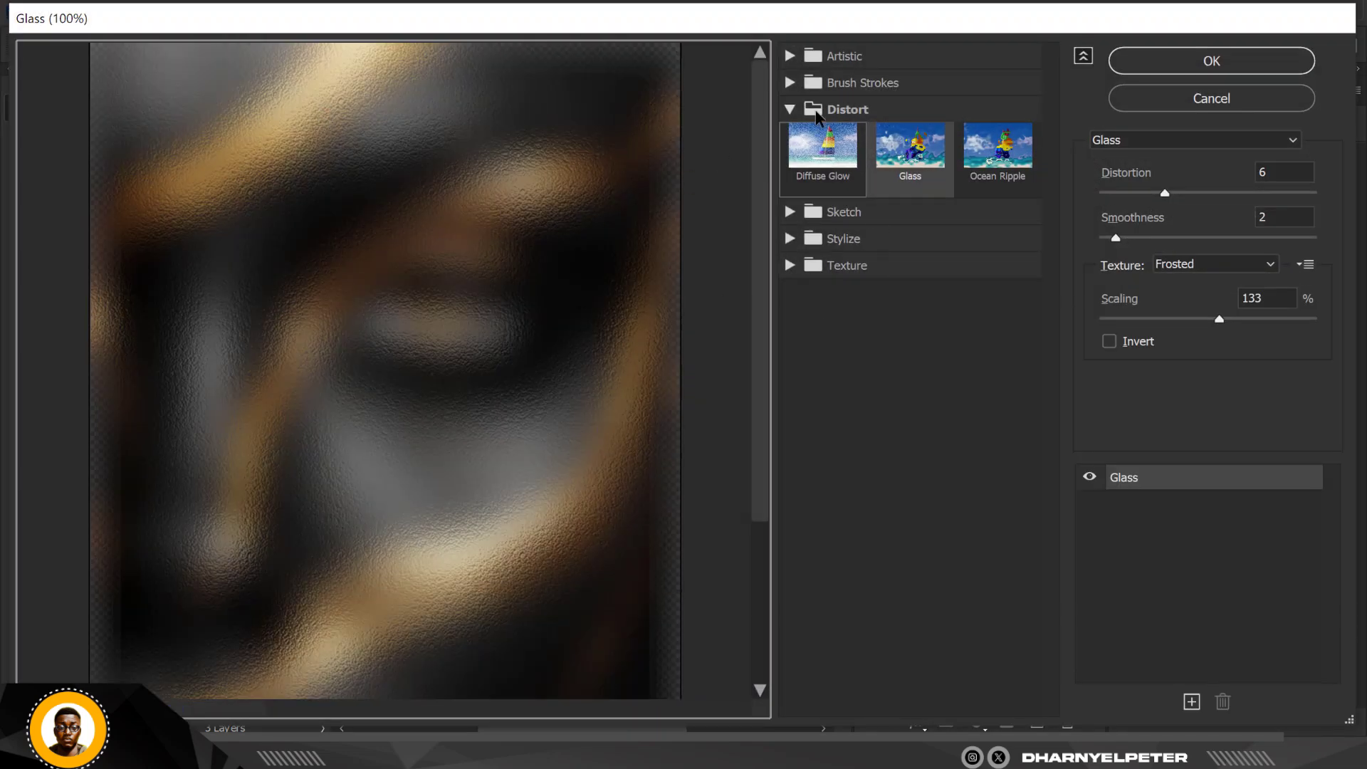
pyautogui.click(791, 111)
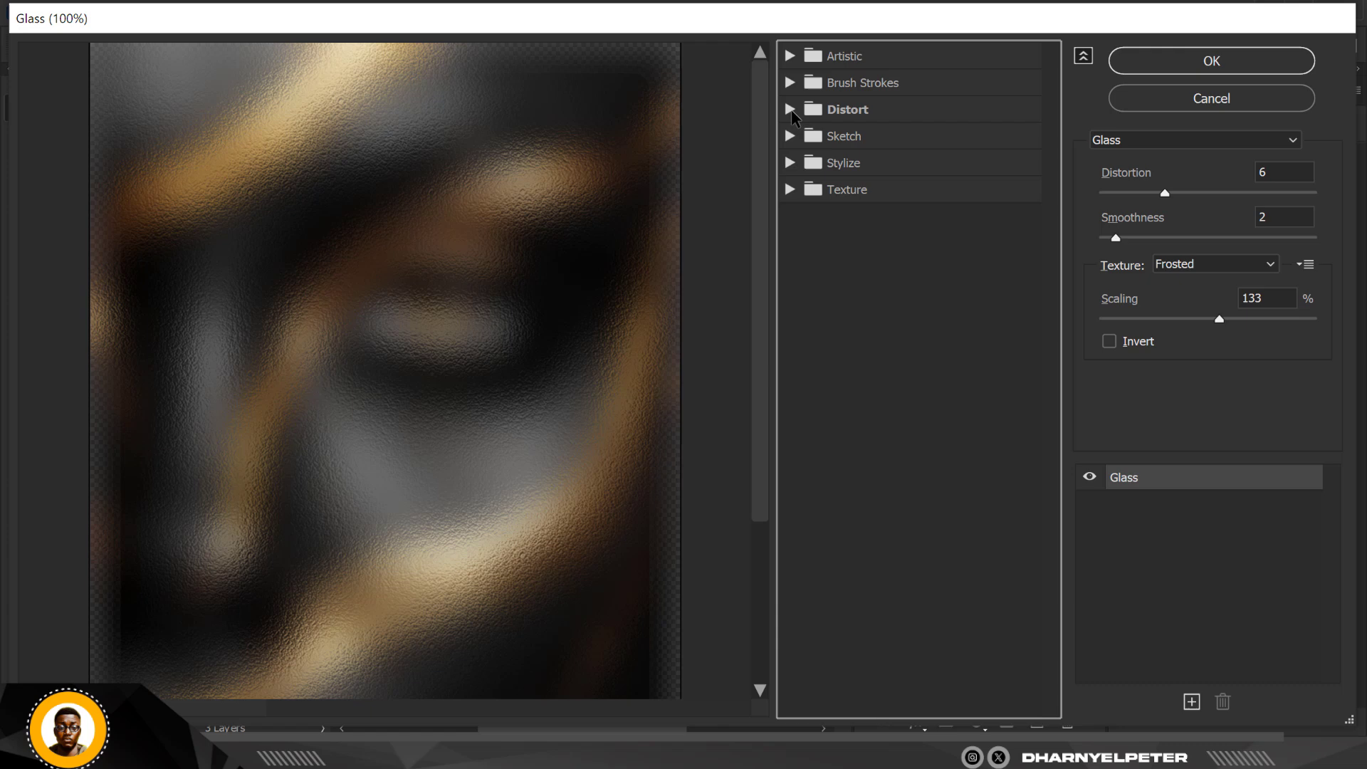
pyautogui.click(791, 111)
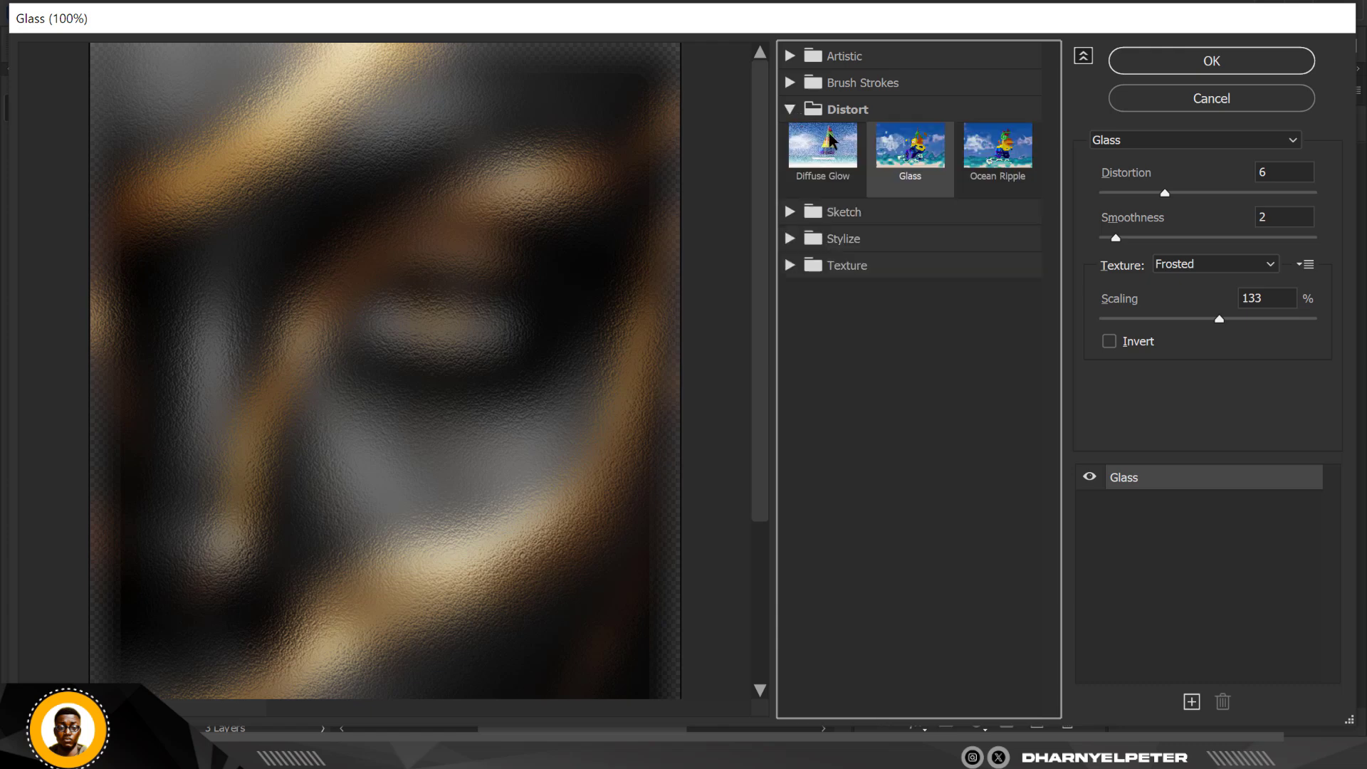
pyautogui.click(842, 113)
pyautogui.click(805, 110)
pyautogui.click(1280, 172)
pyautogui.click(1279, 217)
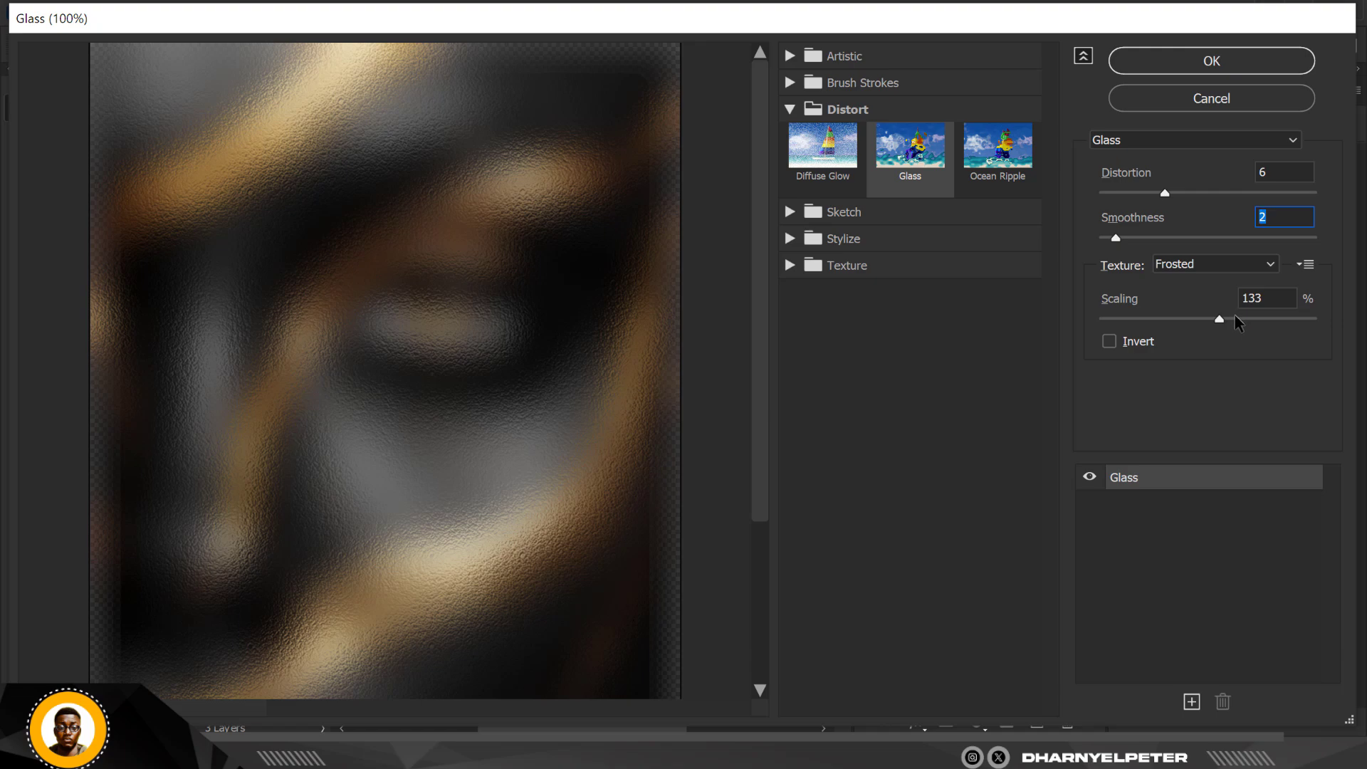
pyautogui.click(1219, 62)
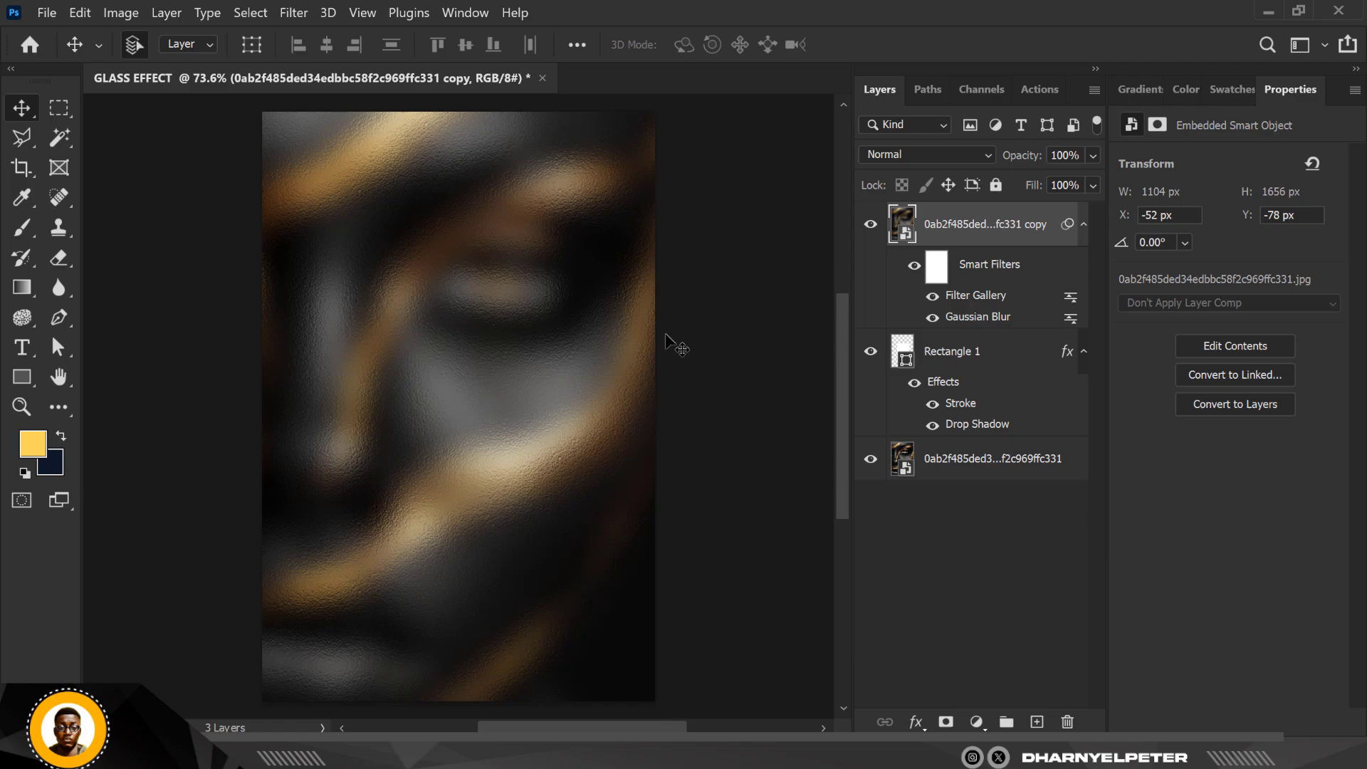
# - Clip the blurred portrait copy to the card shape, then select the Rectangle 1 card layer
pyautogui.rightClick(1039, 214)
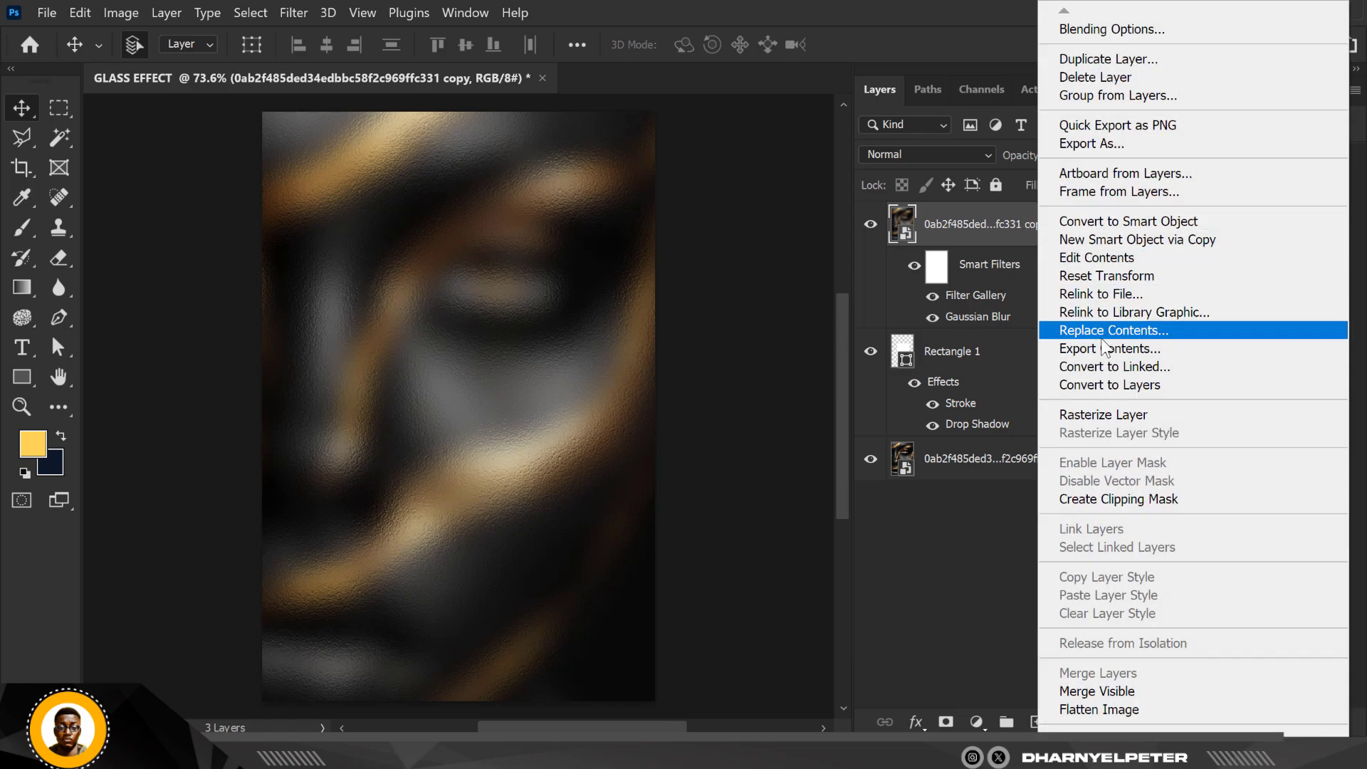
pyautogui.click(1104, 500)
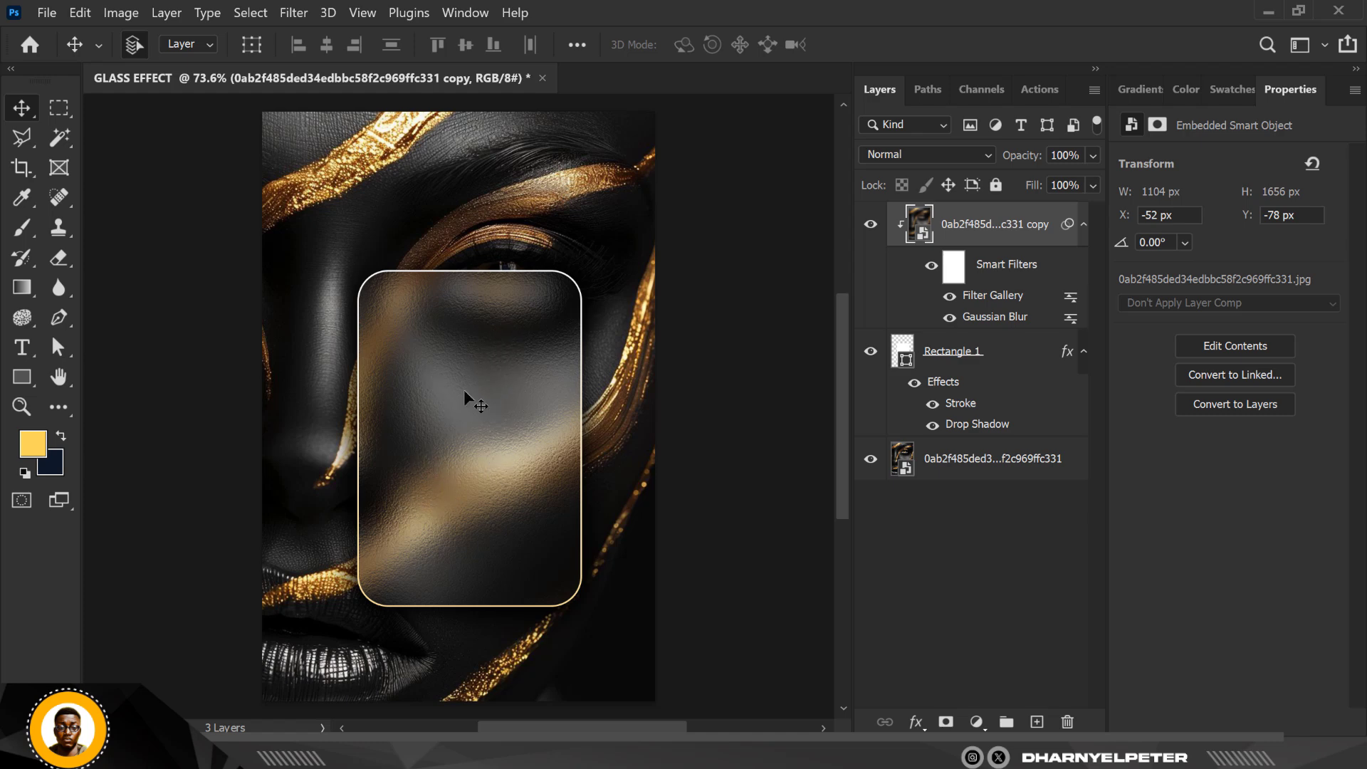
pyautogui.scroll(3, 475, 421)
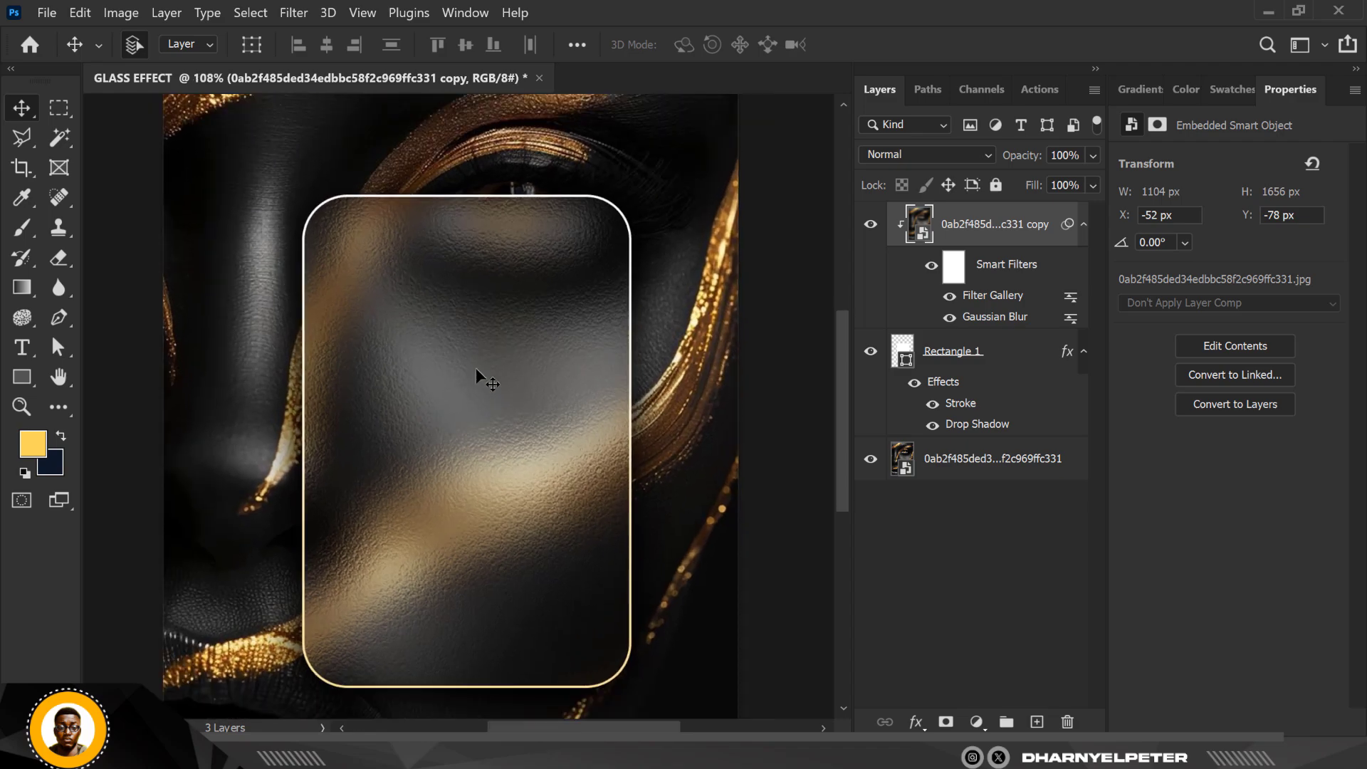
pyautogui.scroll(-1, 476, 367)
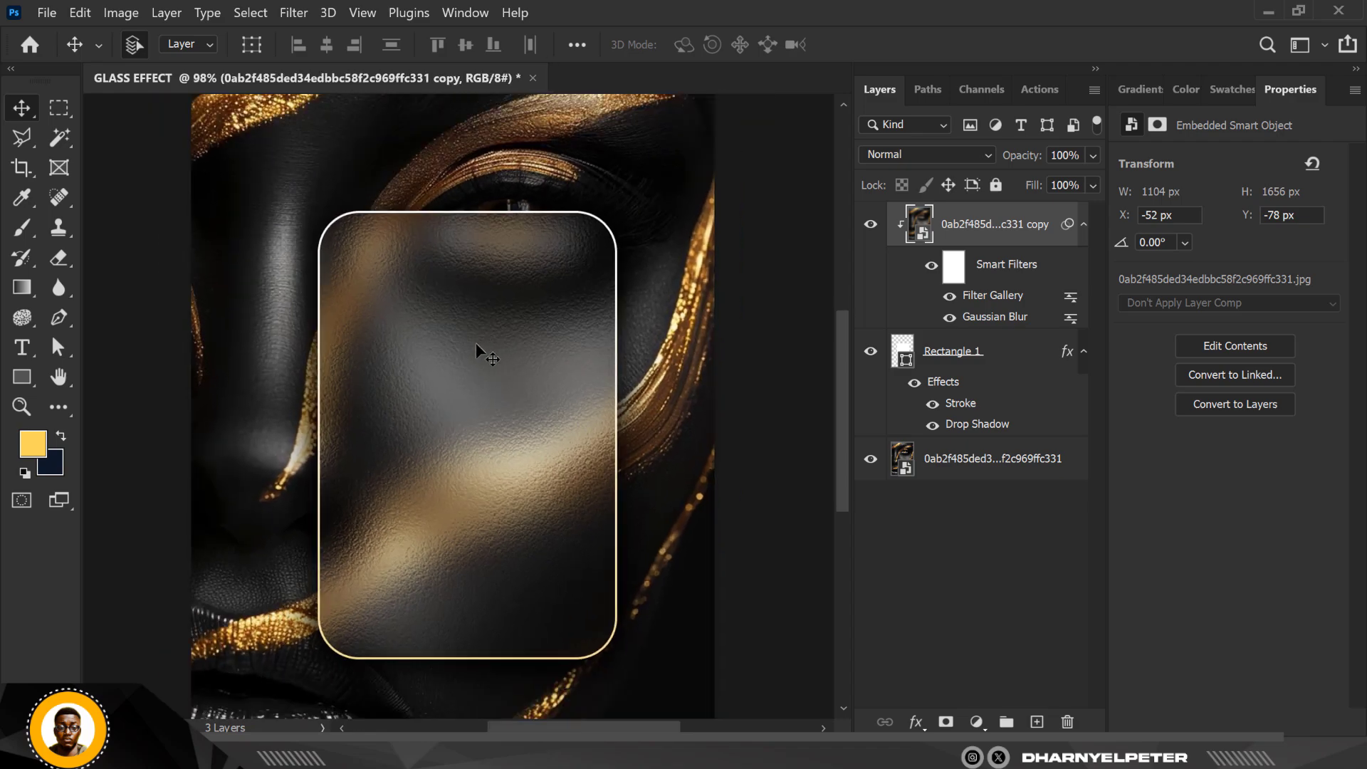
pyautogui.click(960, 406)
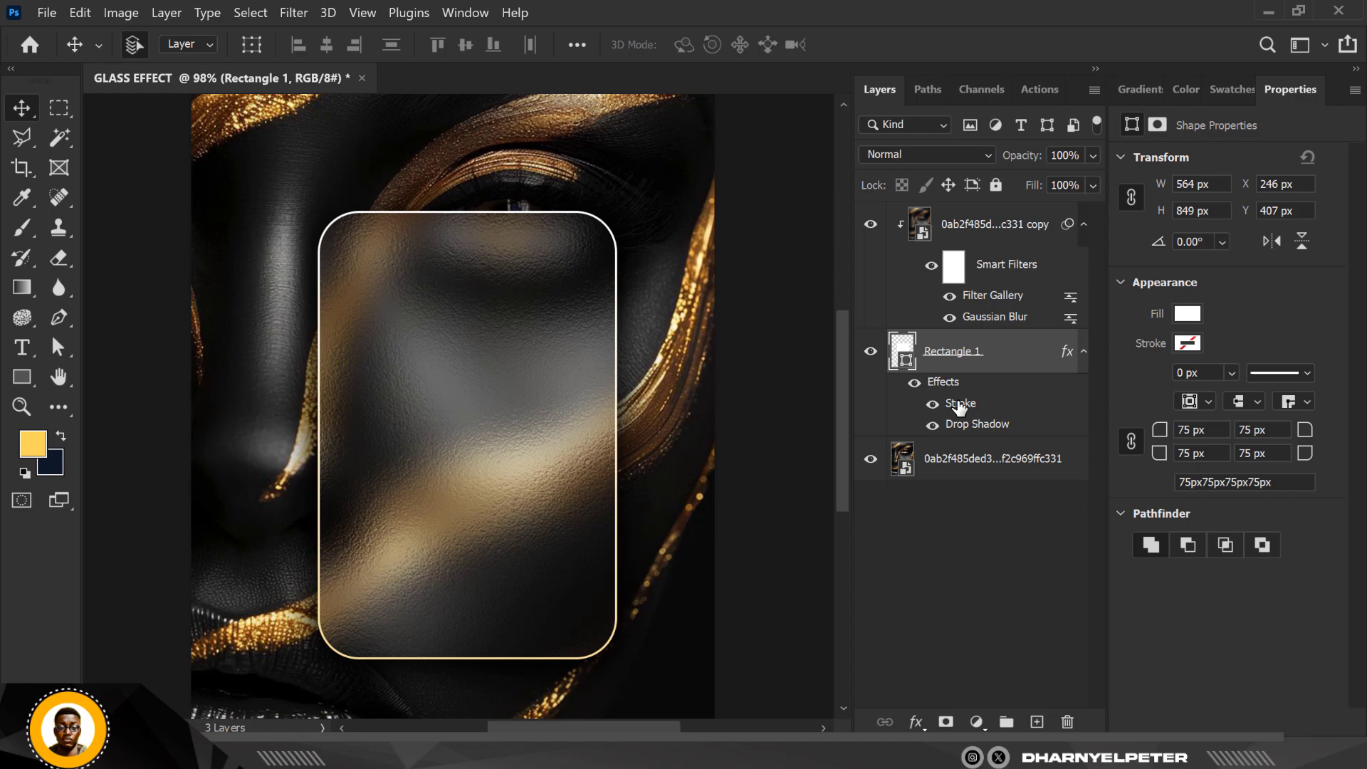
# - In Layer Style, set the card's Stroke opacity to 24% and Drop Shadow size to 131
pyautogui.doubleClick(959, 406)
pyautogui.moveTo(710, 22); pyautogui.dragTo(898, 25)
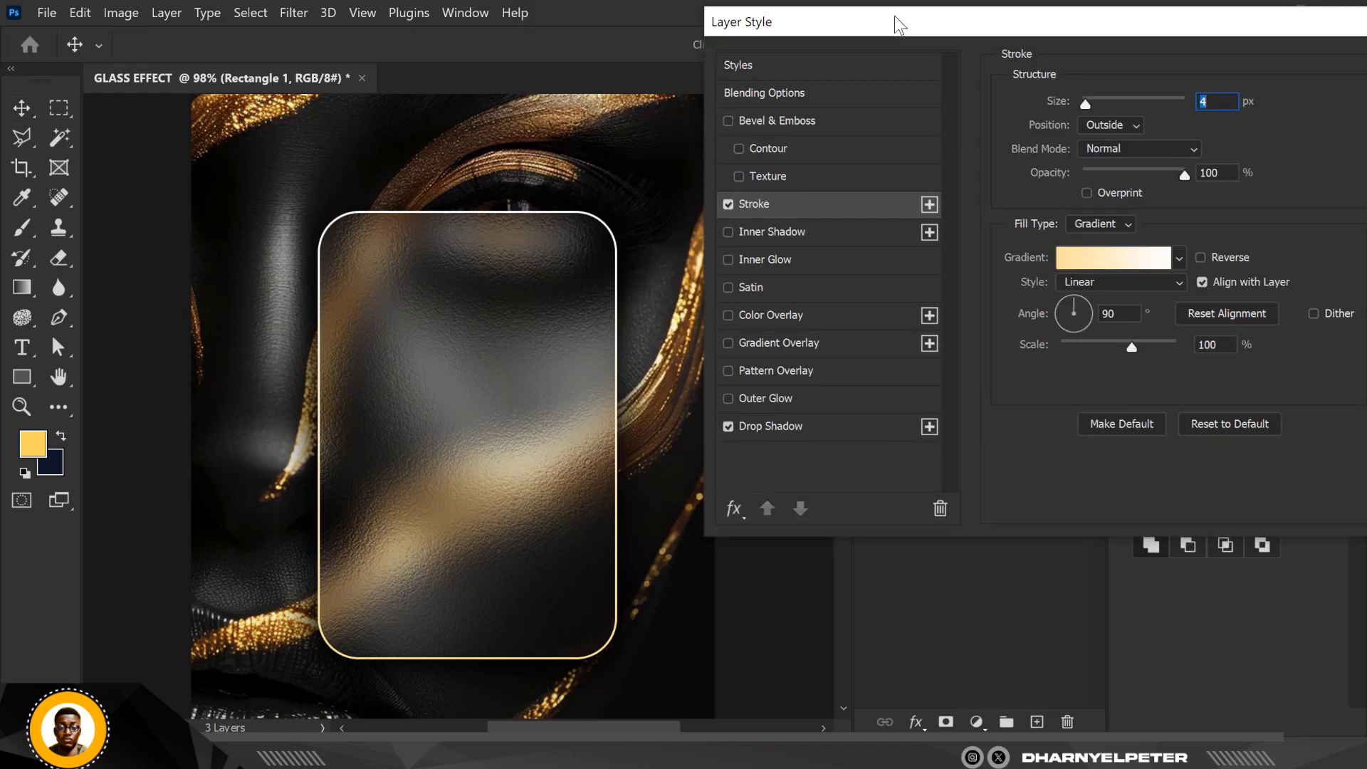
pyautogui.moveTo(1183, 176)
pyautogui.mouseDown()
pyautogui.moveTo(1097, 171)
pyautogui.moveTo(1107, 169)
pyautogui.mouseUp()
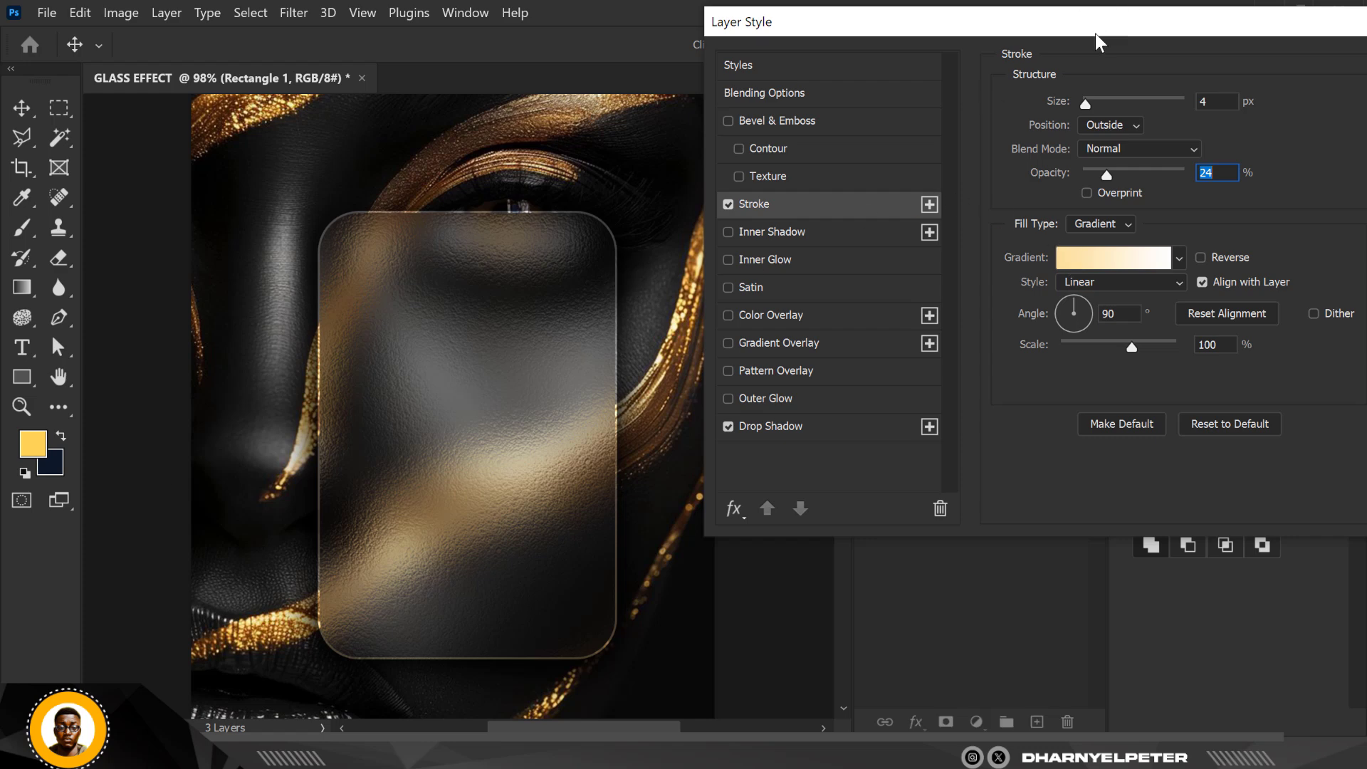
pyautogui.moveTo(1095, 33); pyautogui.dragTo(981, 26)
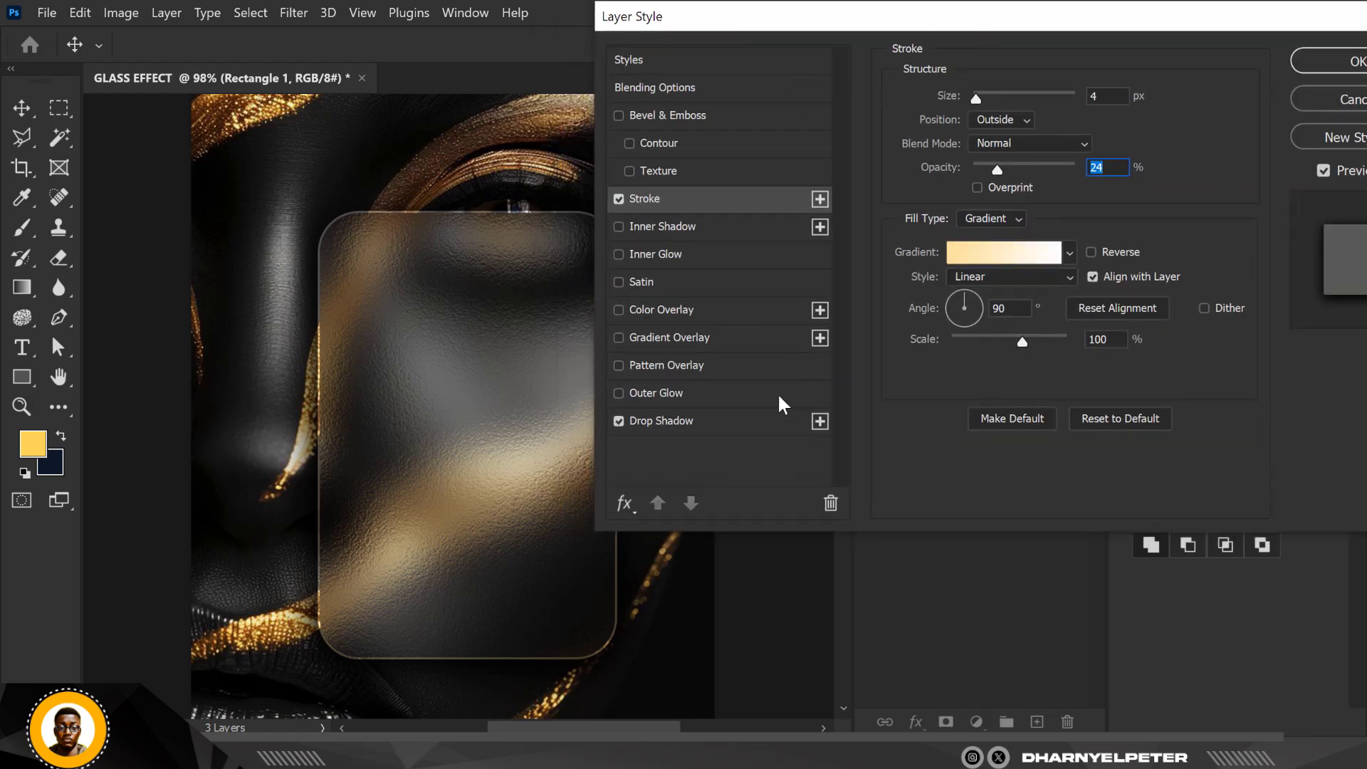
pyautogui.click(744, 416)
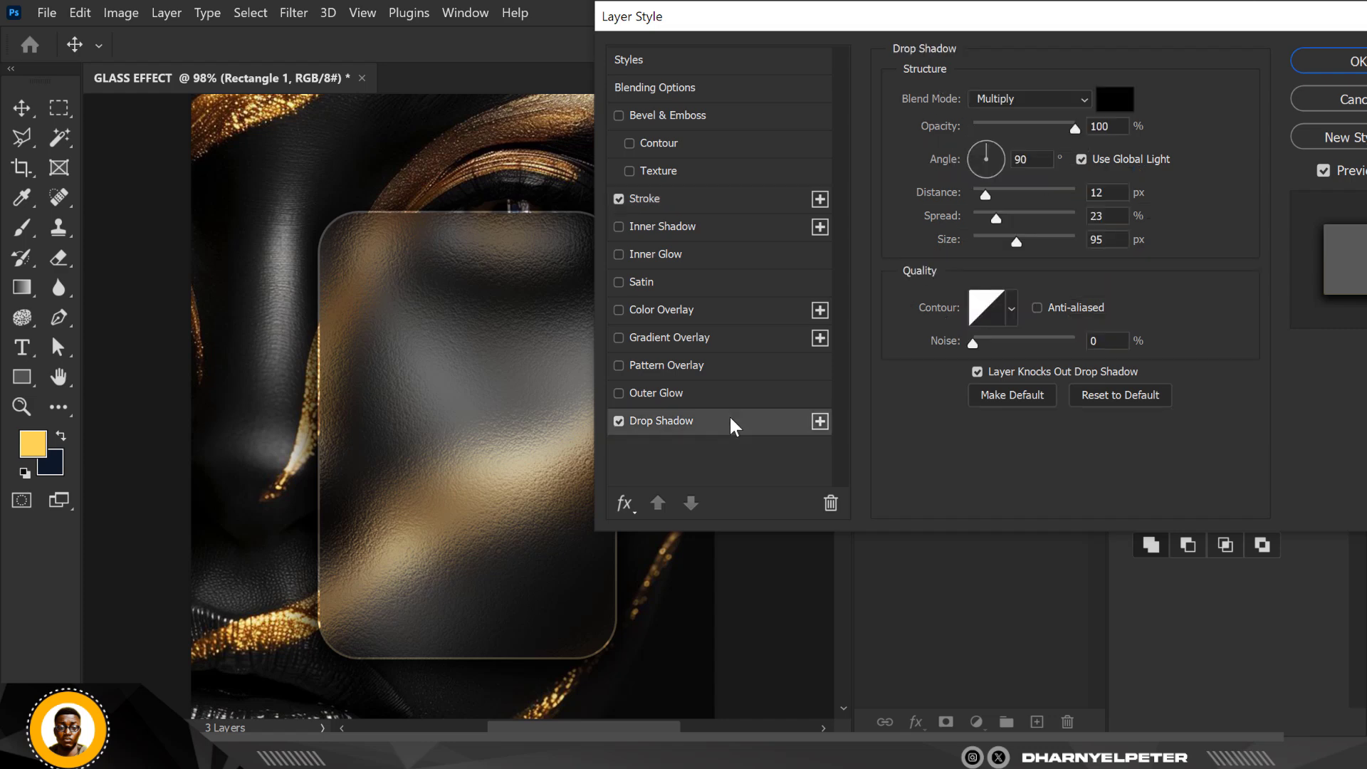
pyautogui.click(1023, 240)
pyautogui.moveTo(1088, 21); pyautogui.dragTo(1012, 59)
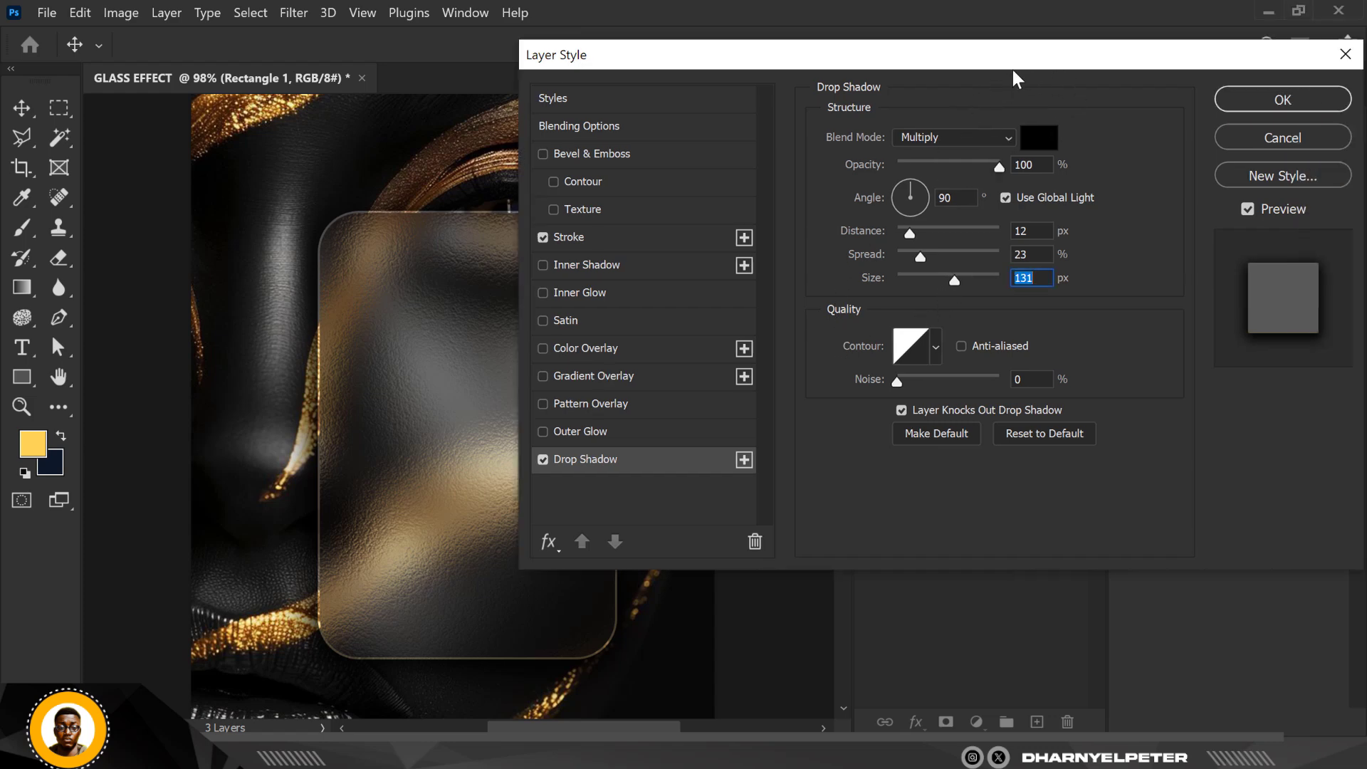
pyautogui.click(1281, 100)
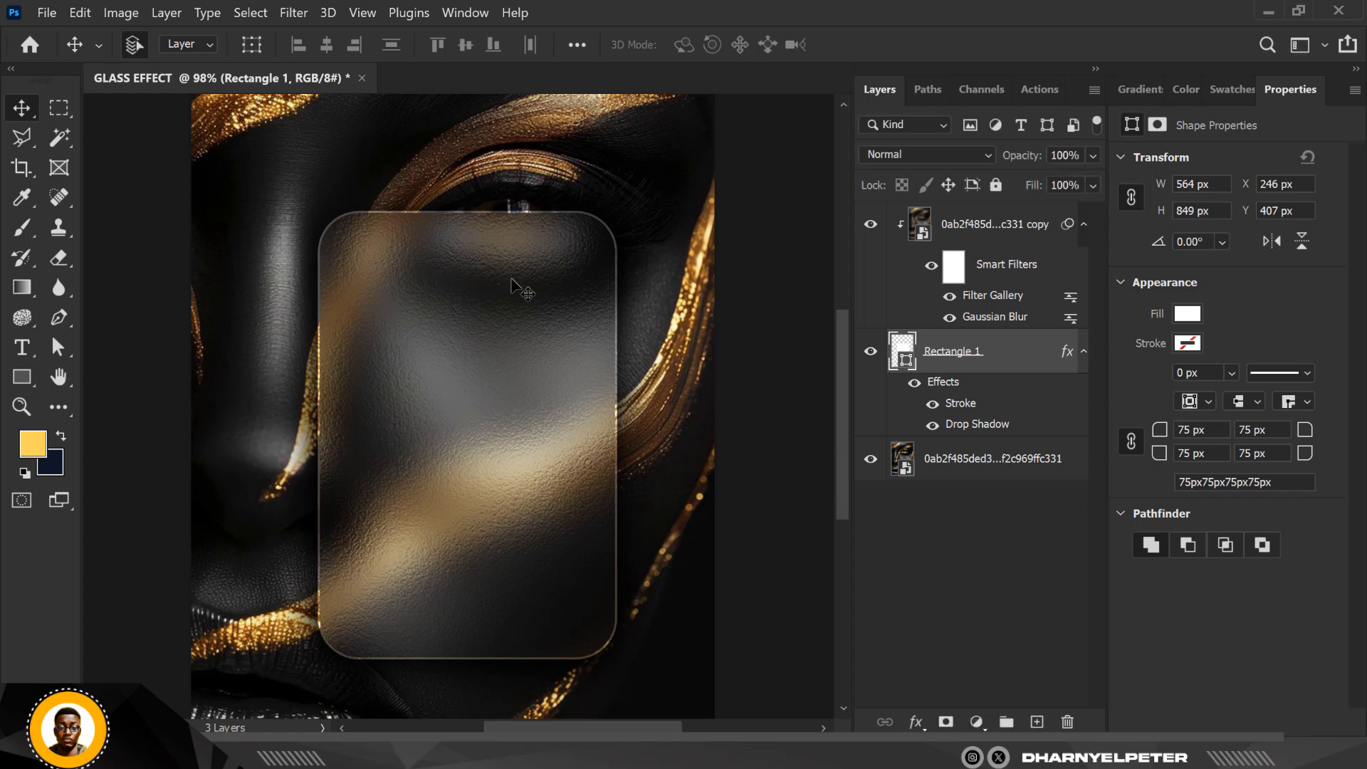
# - Select the blurred copy layer and drag GLASS EFFECT.png from Explorer into the document
pyautogui.scroll(-1, 513, 281)
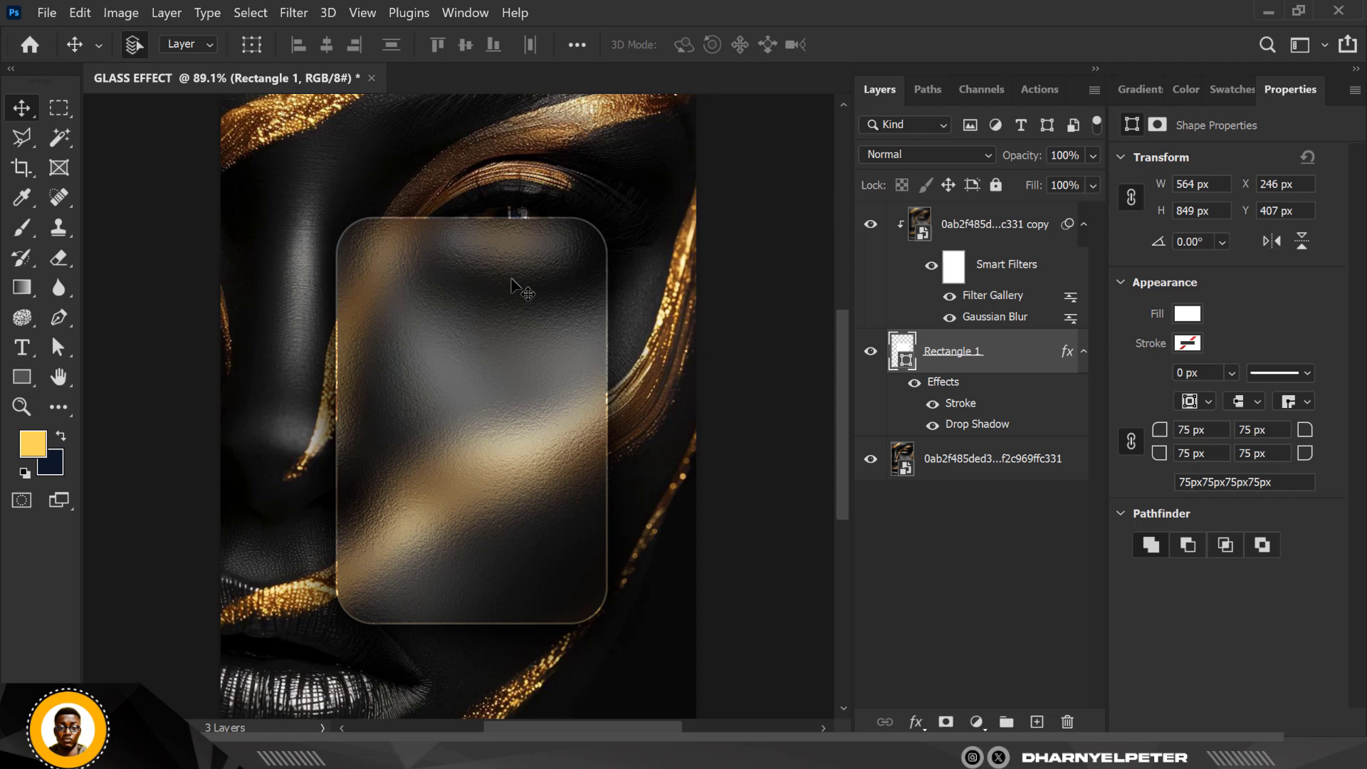
pyautogui.scroll(-1, 513, 281)
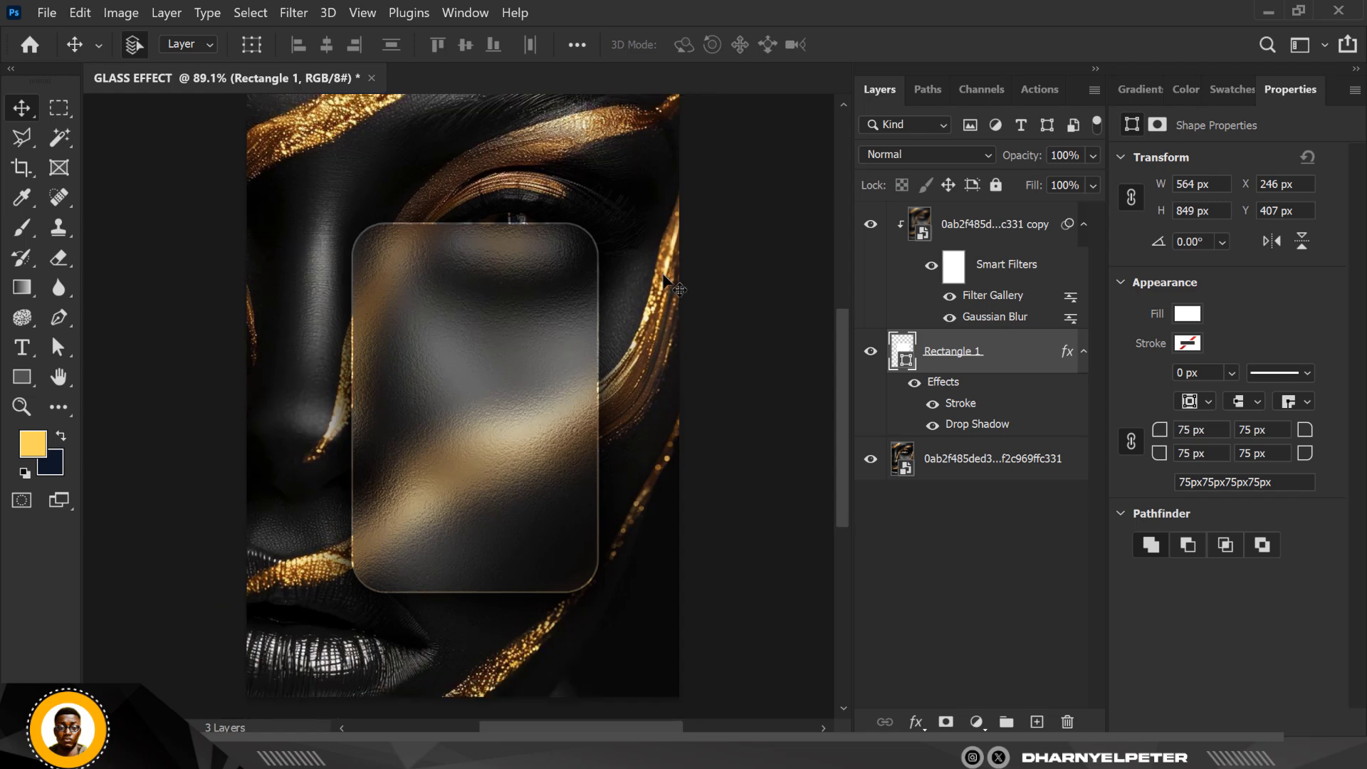
pyautogui.click(989, 226)
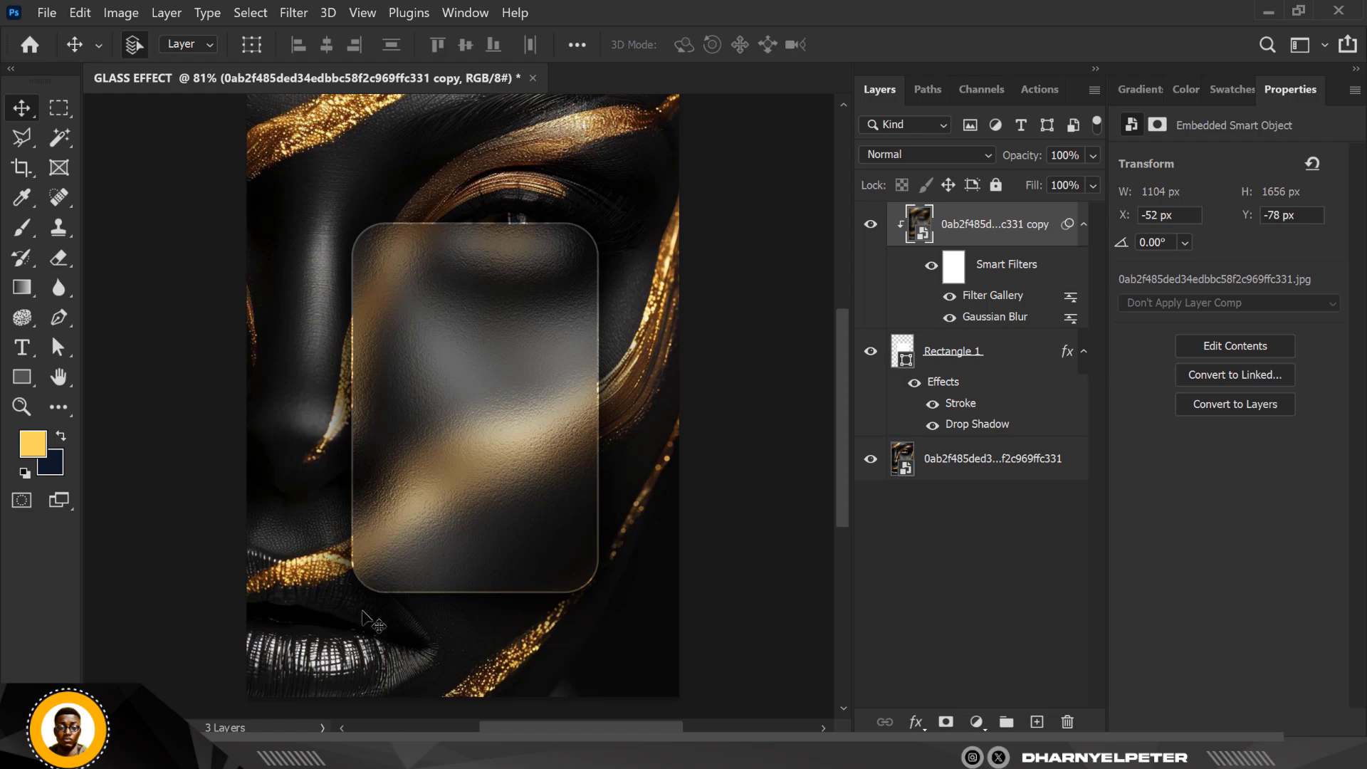
pyautogui.hotkey('alt', 'Tab')
pyautogui.click(220, 152)
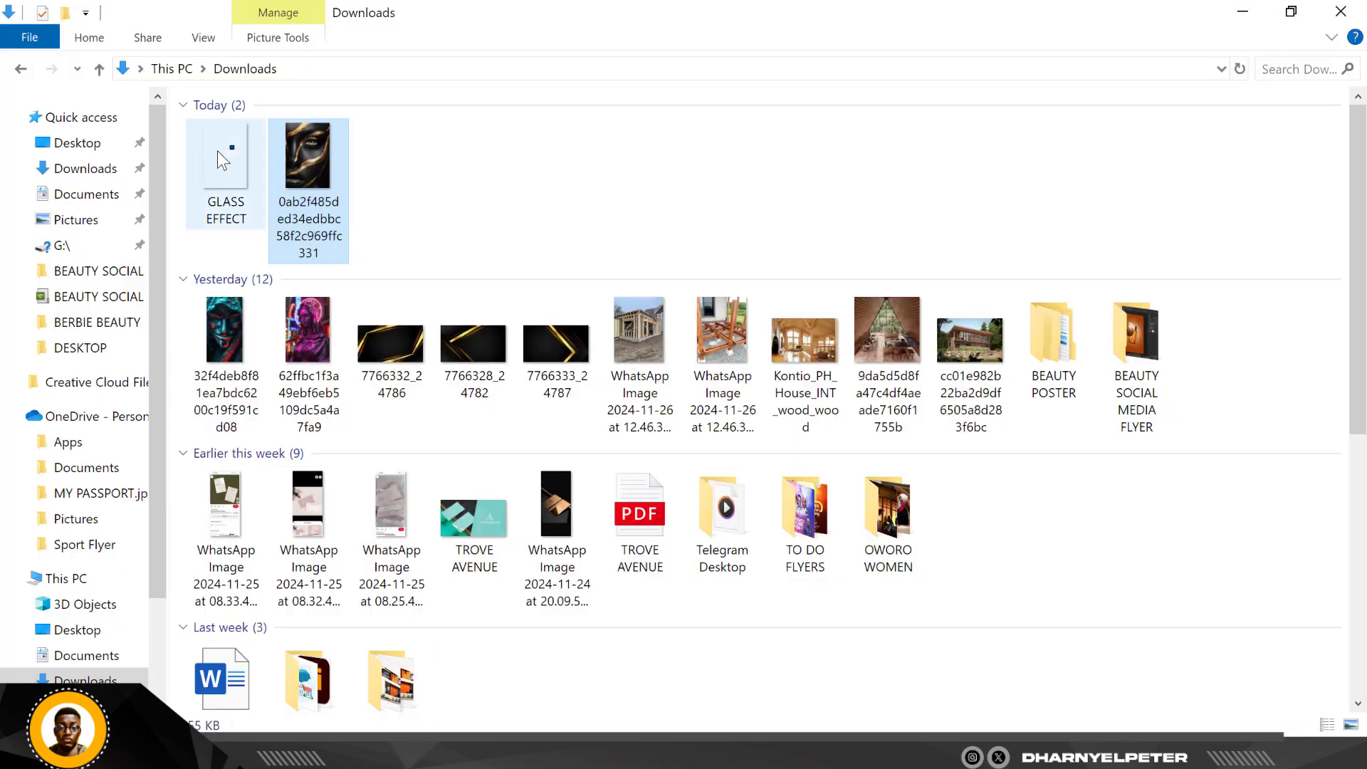
pyautogui.moveTo(226, 144); pyautogui.dragTo(485, 420)
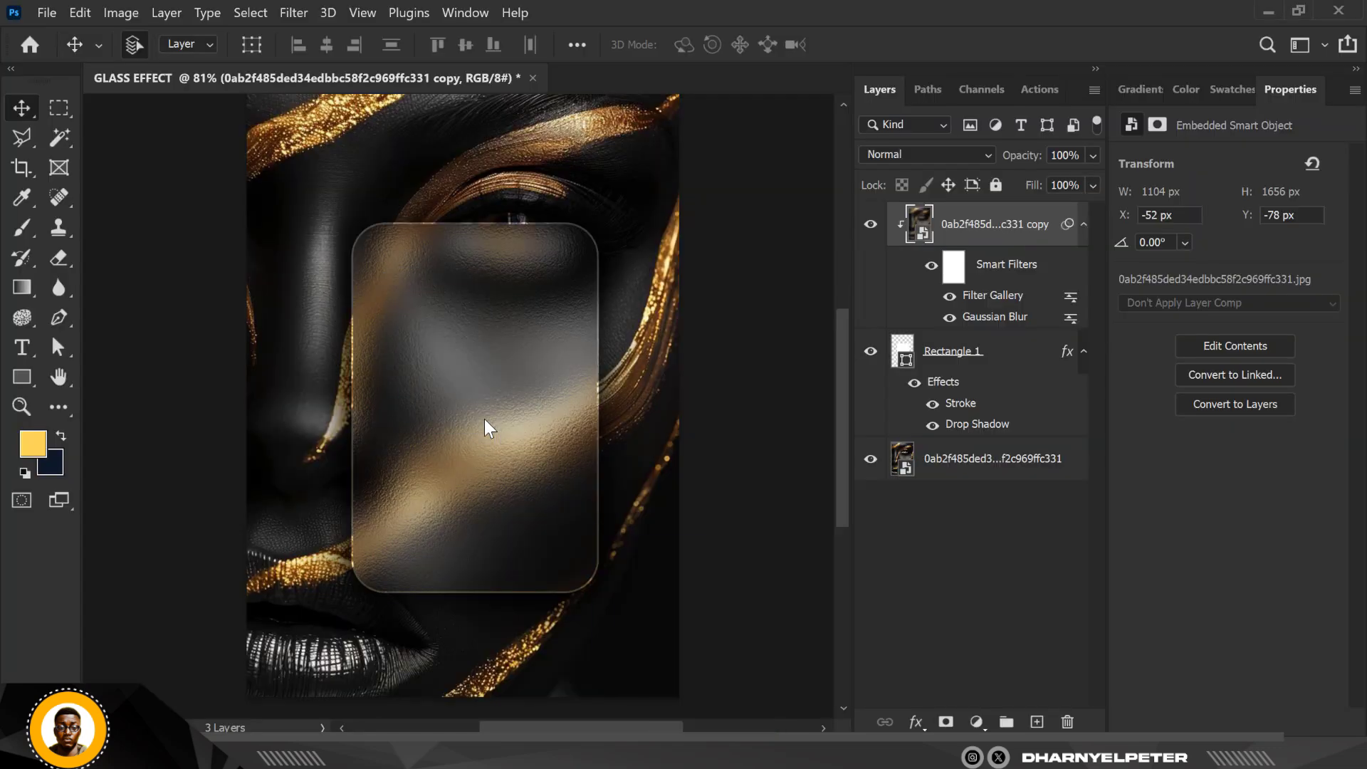
# - Scale the GLASS EFFECT title graphic to about 157% and centre it on the card
pyautogui.moveTo(524, 328); pyautogui.dragTo(483, 366)
pyautogui.scroll(-3, 483, 364)
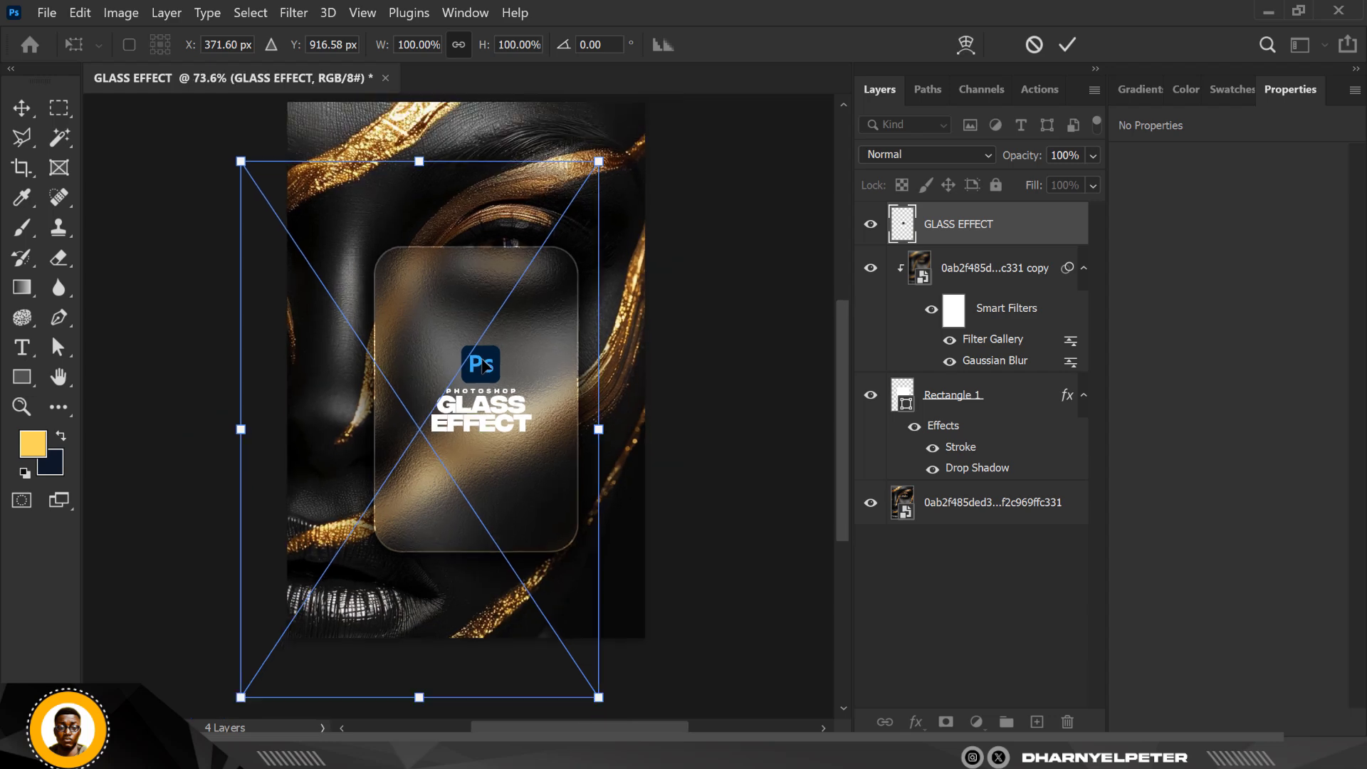
pyautogui.moveTo(578, 197); pyautogui.dragTo(664, 88)
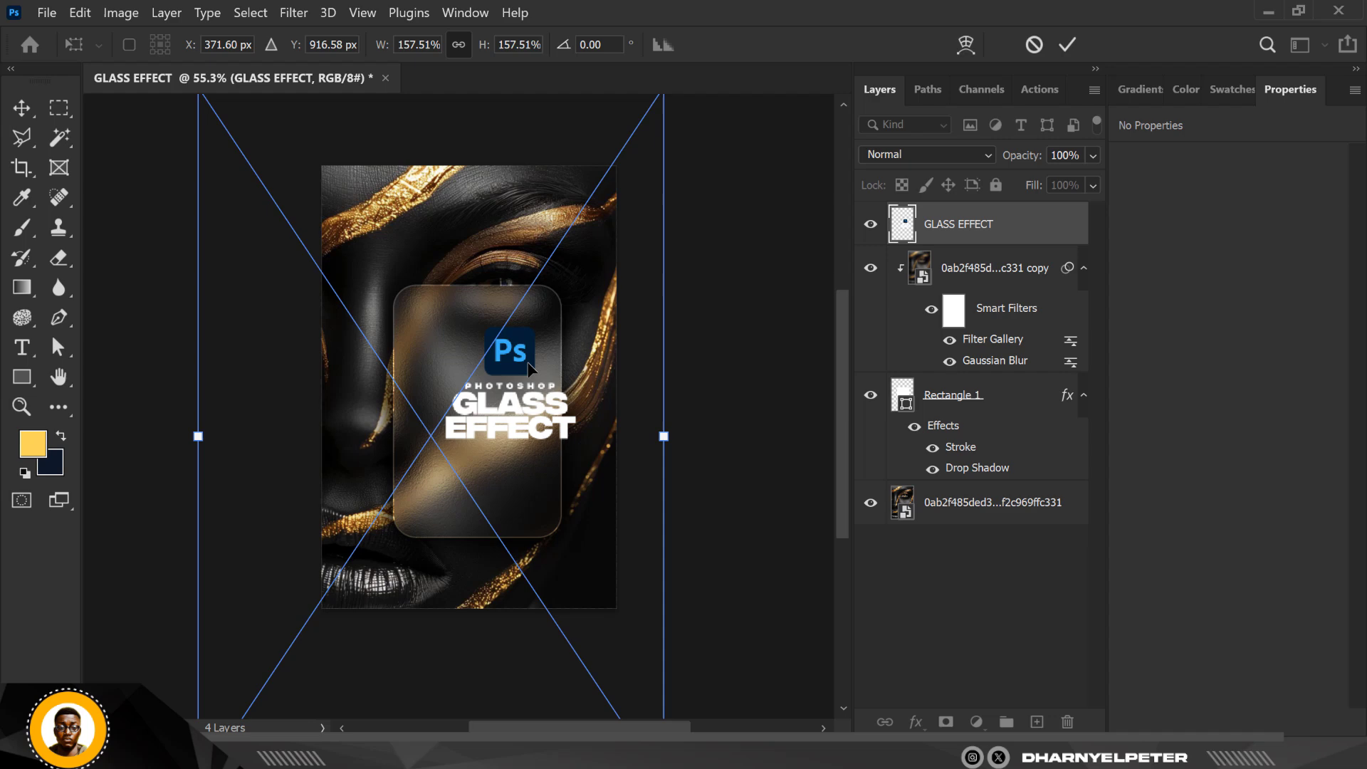
pyautogui.moveTo(533, 357); pyautogui.dragTo(501, 368)
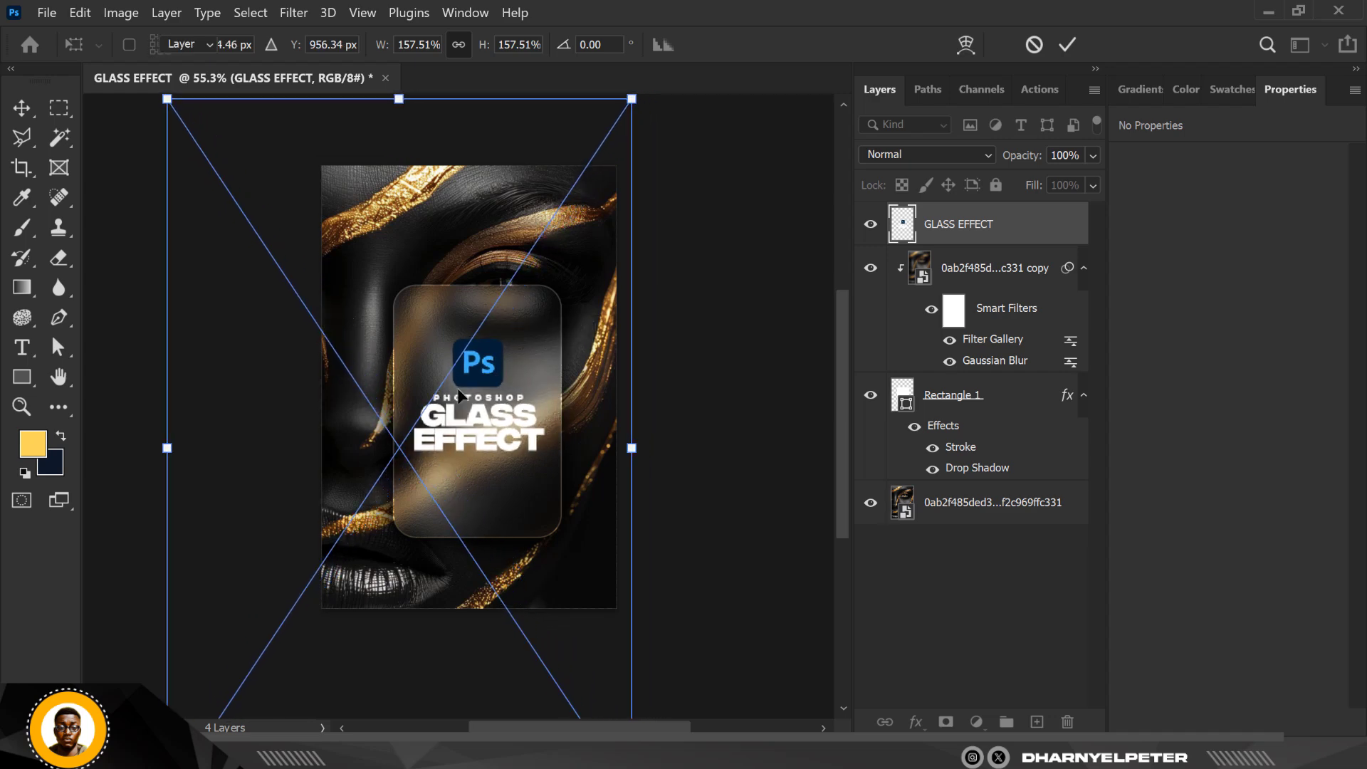
pyautogui.press('Return')
pyautogui.scroll(3, 504, 359)
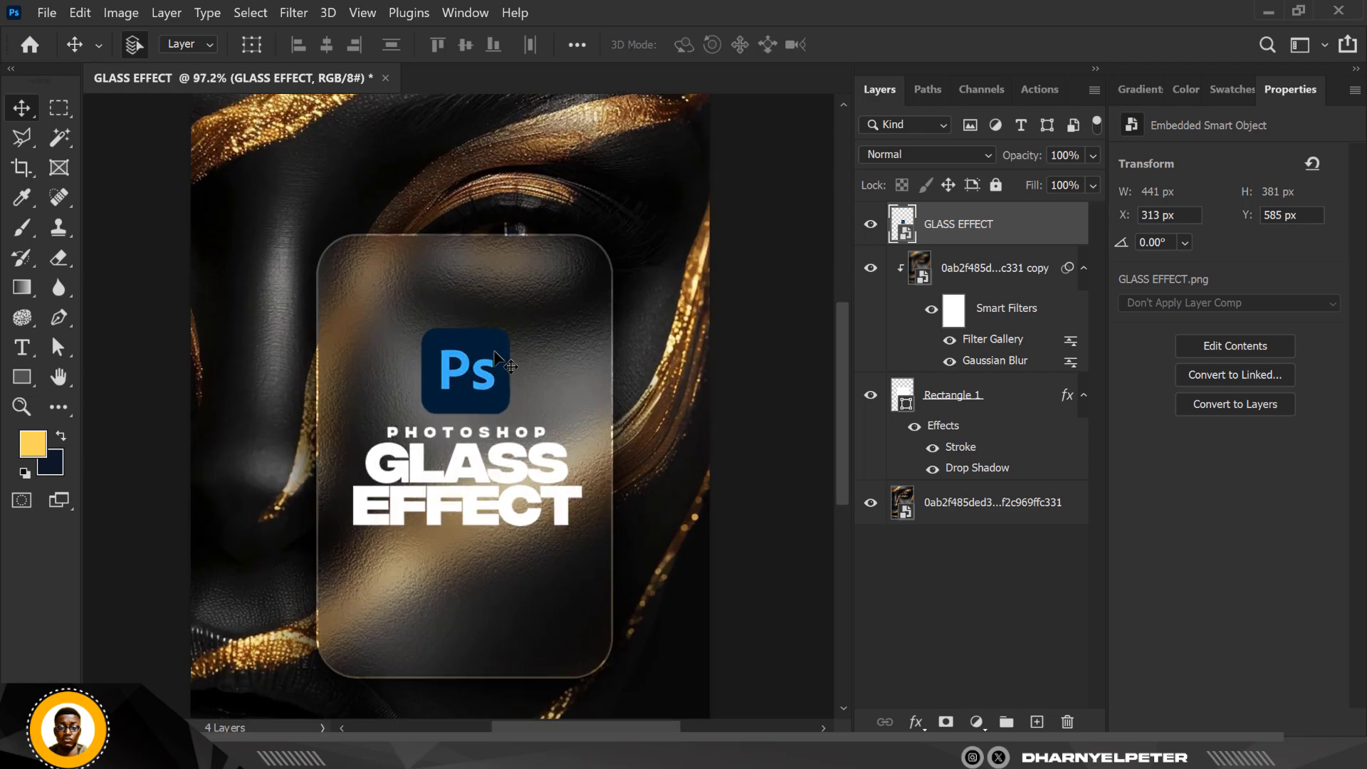
pyautogui.scroll(-2, 491, 364)
pyautogui.scroll(2, 481, 364)
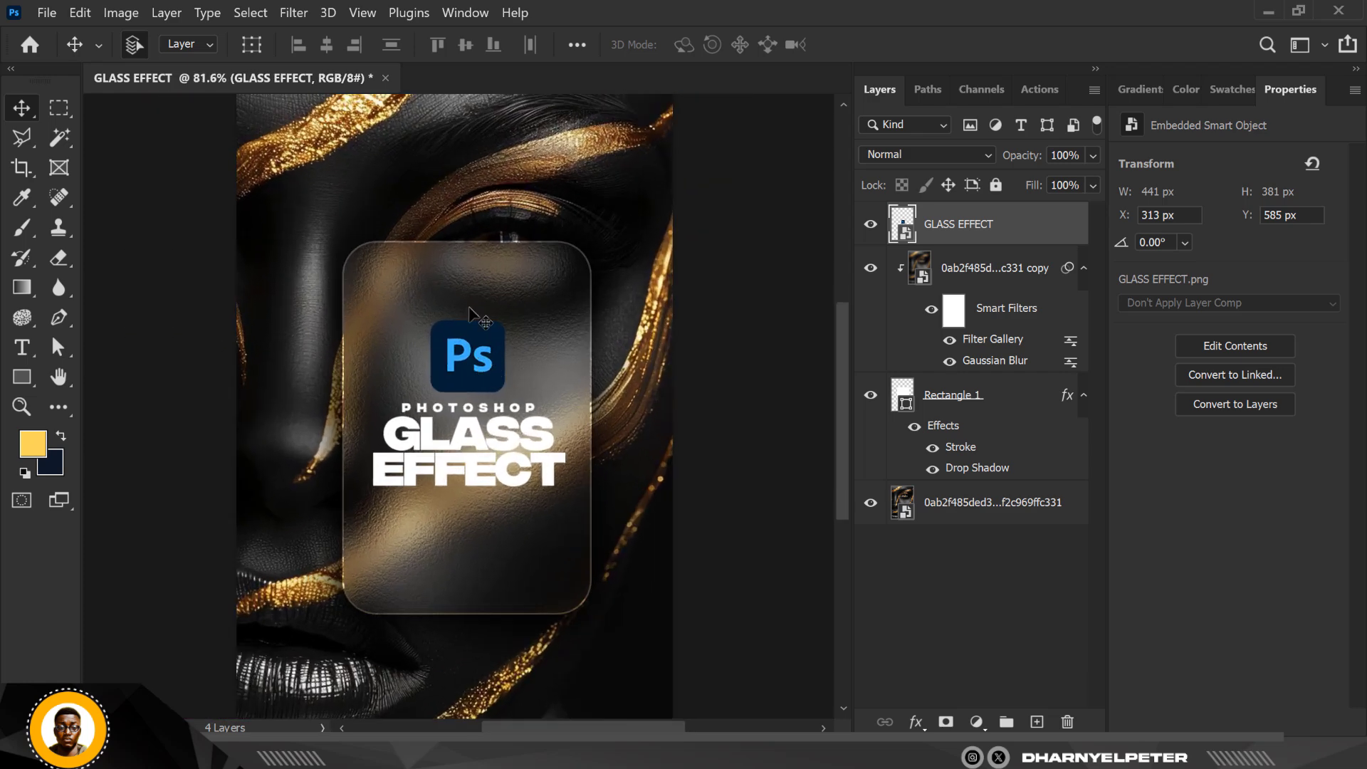
pyautogui.scroll(-1, 472, 331)
pyautogui.scroll(2, 470, 327)
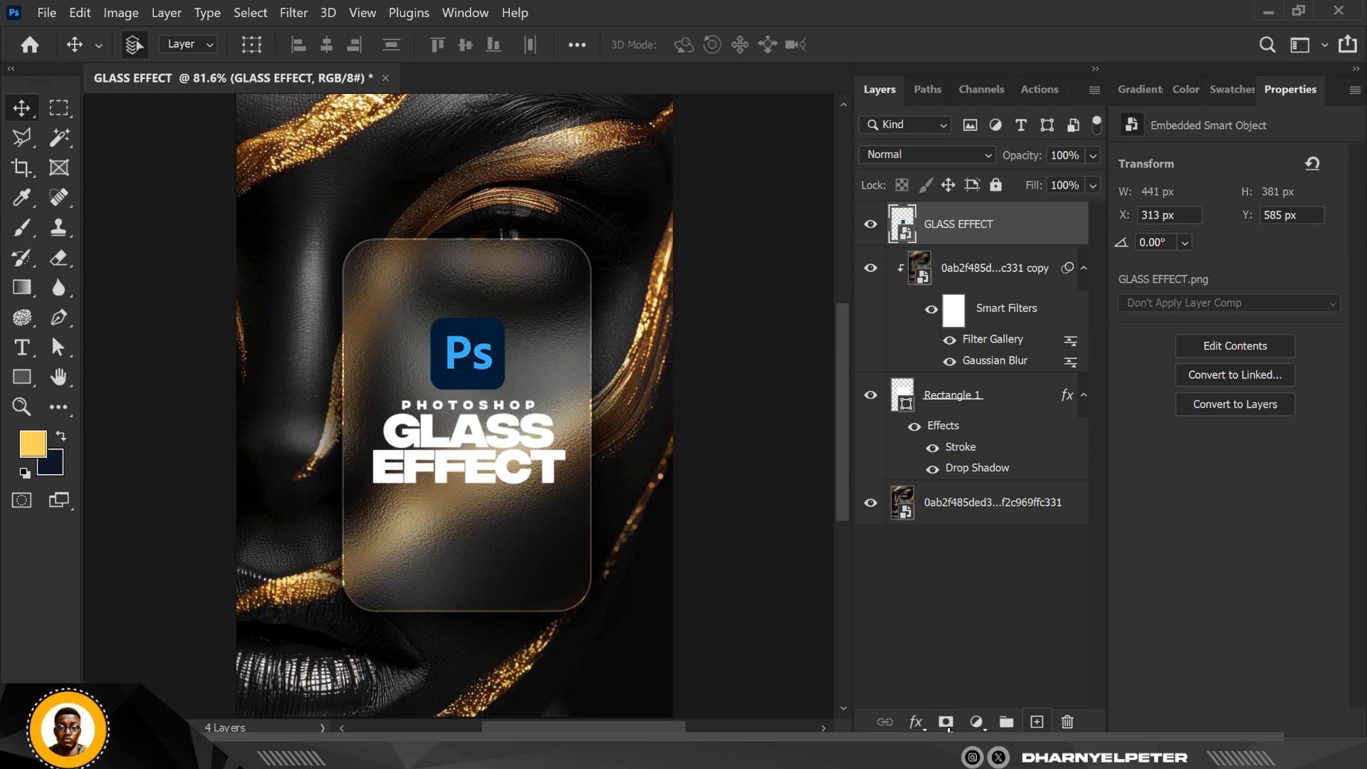
# - Add a Color Balance adjustment layer and nudge the midtones toward yellow and red
pyautogui.click(976, 722)
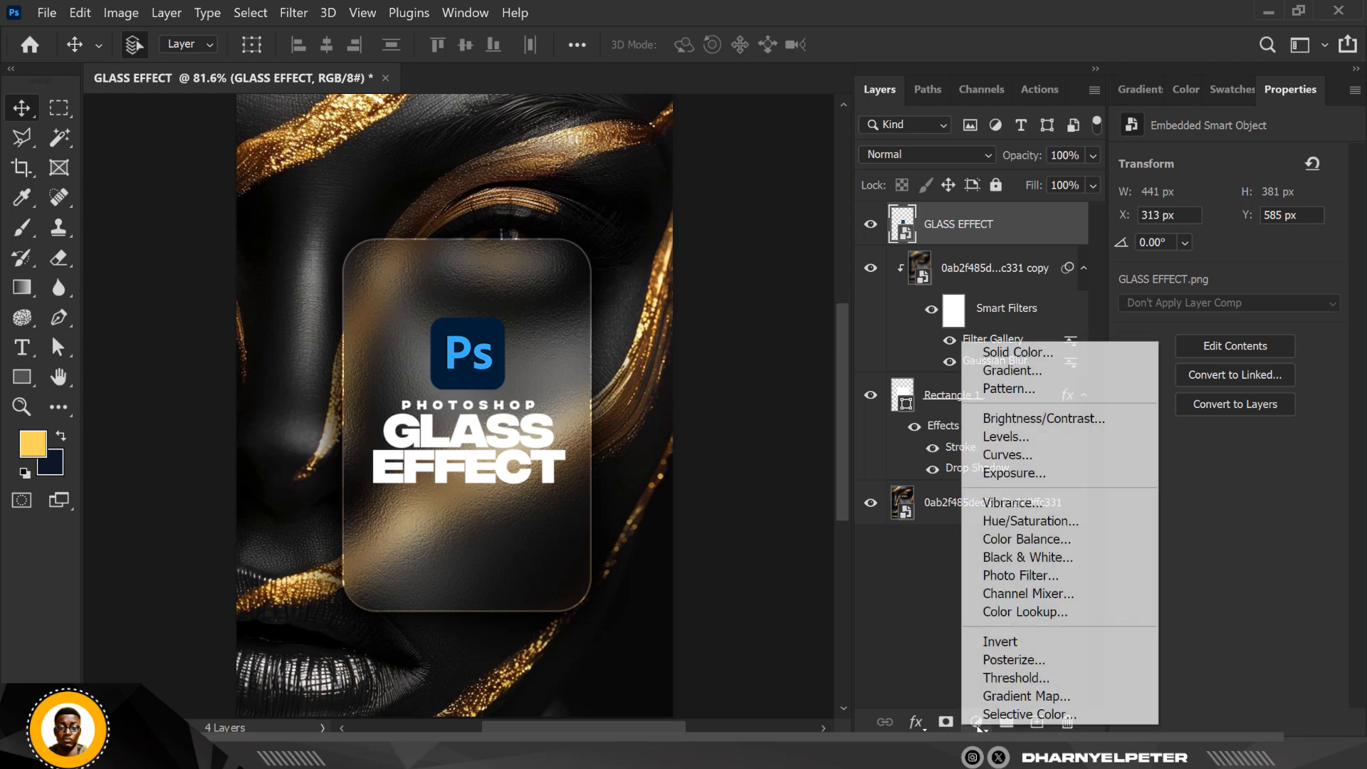
pyautogui.click(1026, 538)
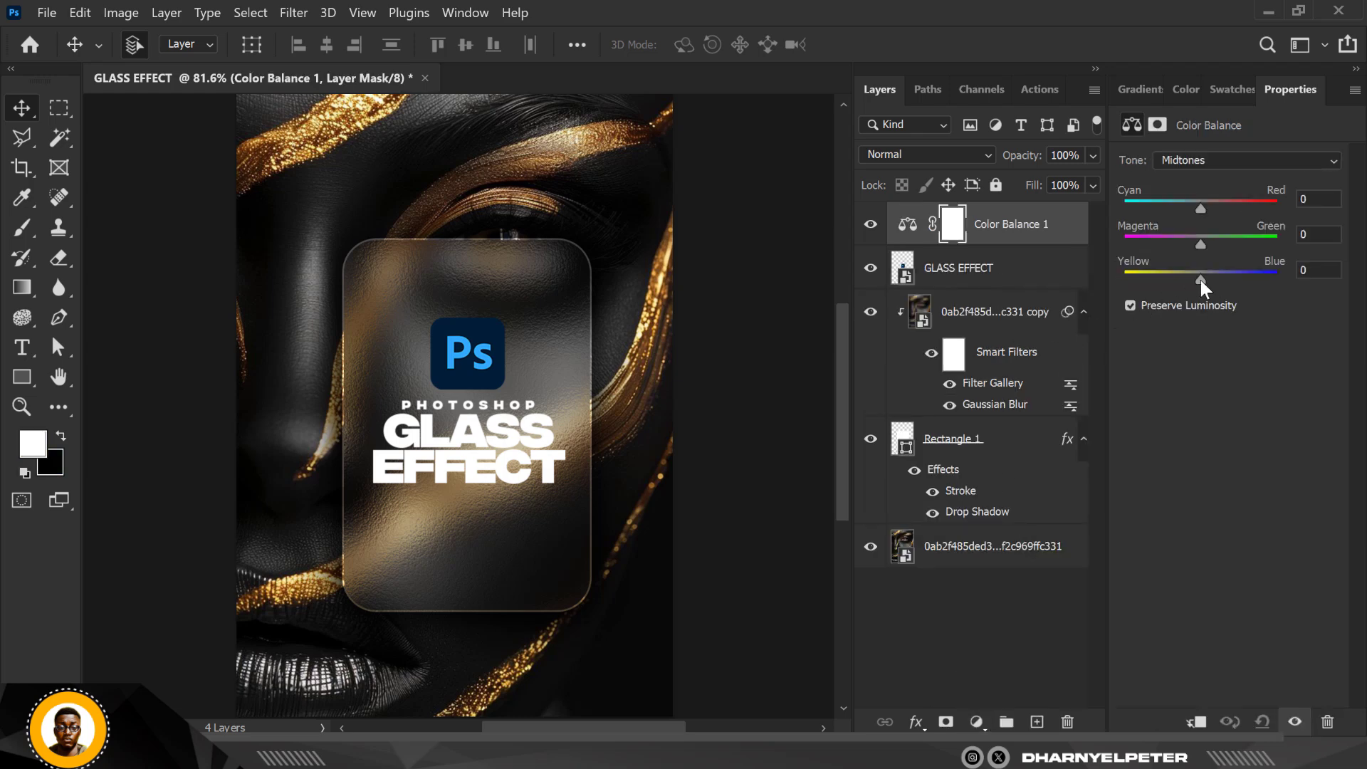
pyautogui.moveTo(1200, 279); pyautogui.dragTo(1193, 279)
pyautogui.moveTo(1203, 204); pyautogui.dragTo(1206, 207)
# - Warm the highlights with Red +10 and Yellow -14
pyautogui.click(1202, 159)
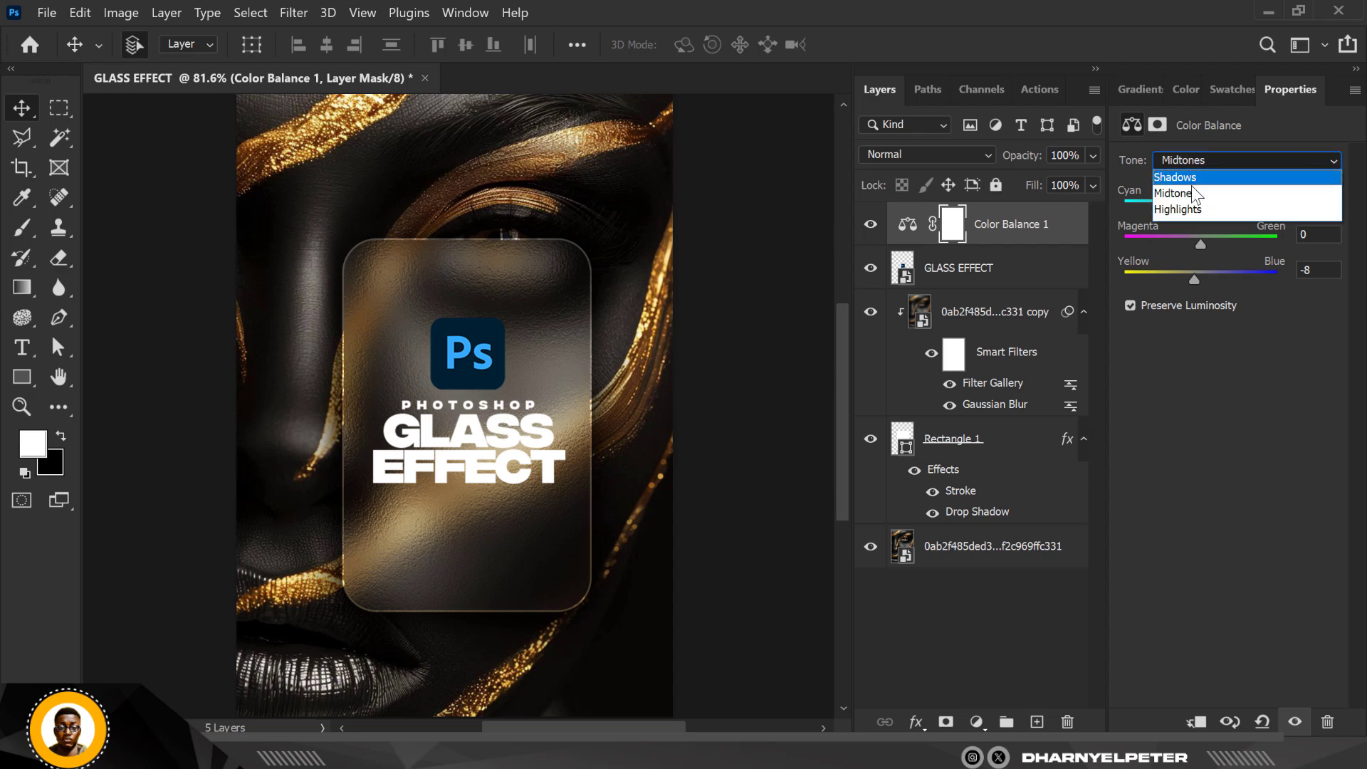
pyautogui.click(1185, 210)
pyautogui.moveTo(1198, 206); pyautogui.dragTo(1209, 207)
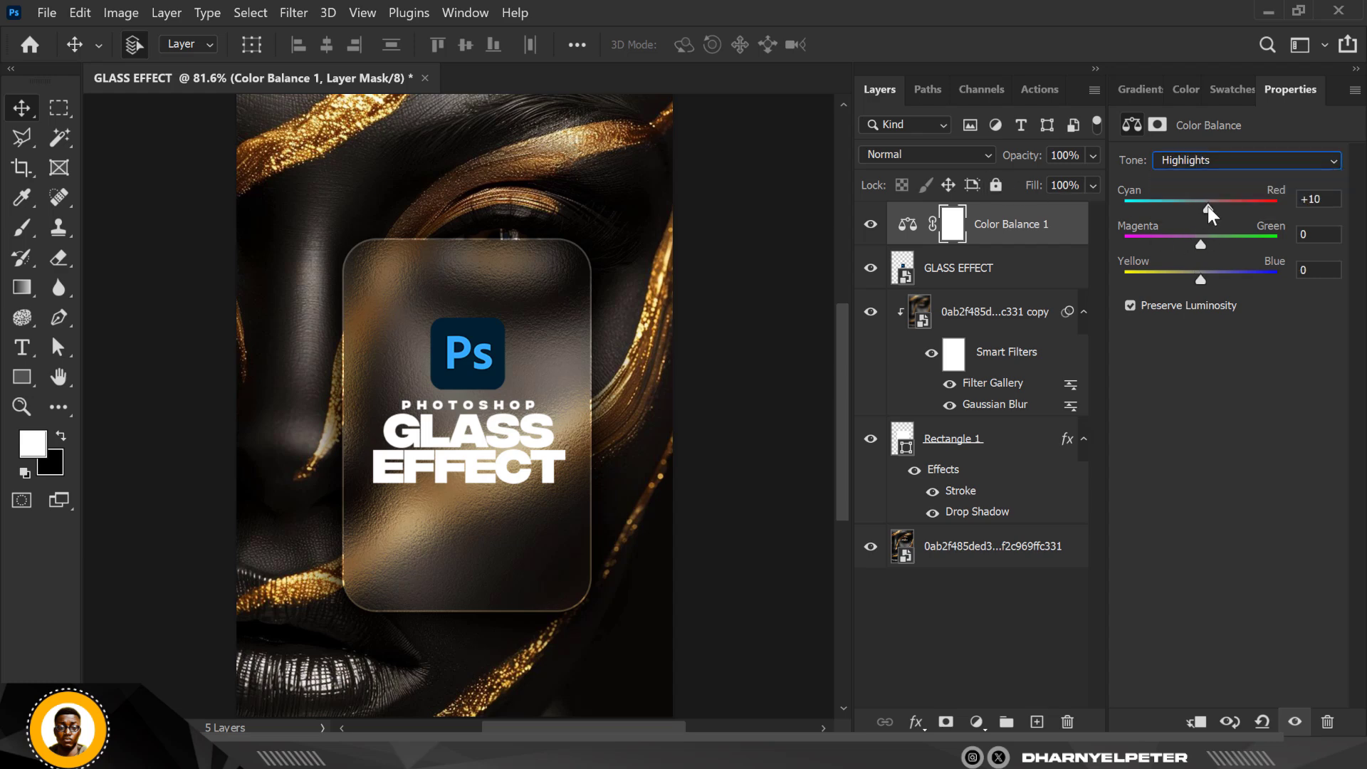
pyautogui.moveTo(1202, 279); pyautogui.dragTo(1190, 281)
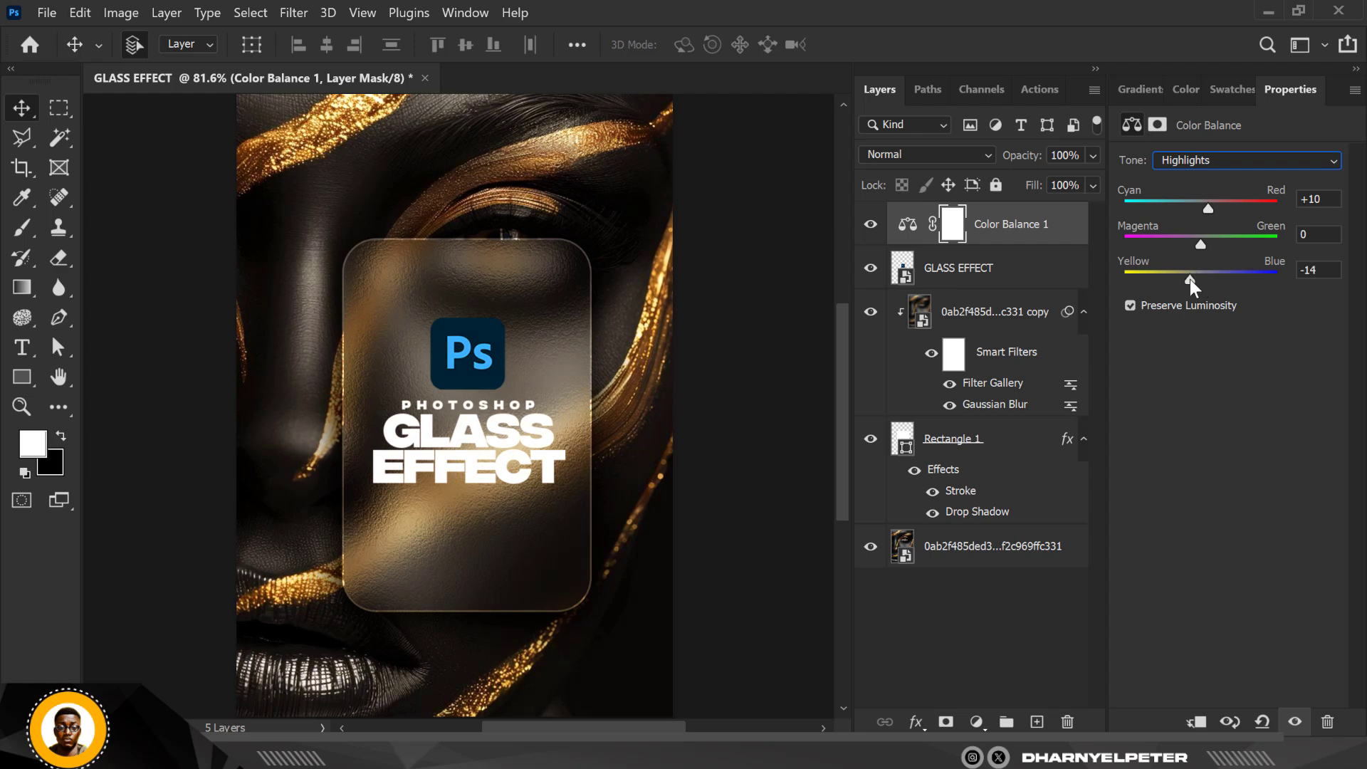
# - Set the shadows to Cyan-Red +6 and Yellow-Blue +7
pyautogui.click(1205, 168)
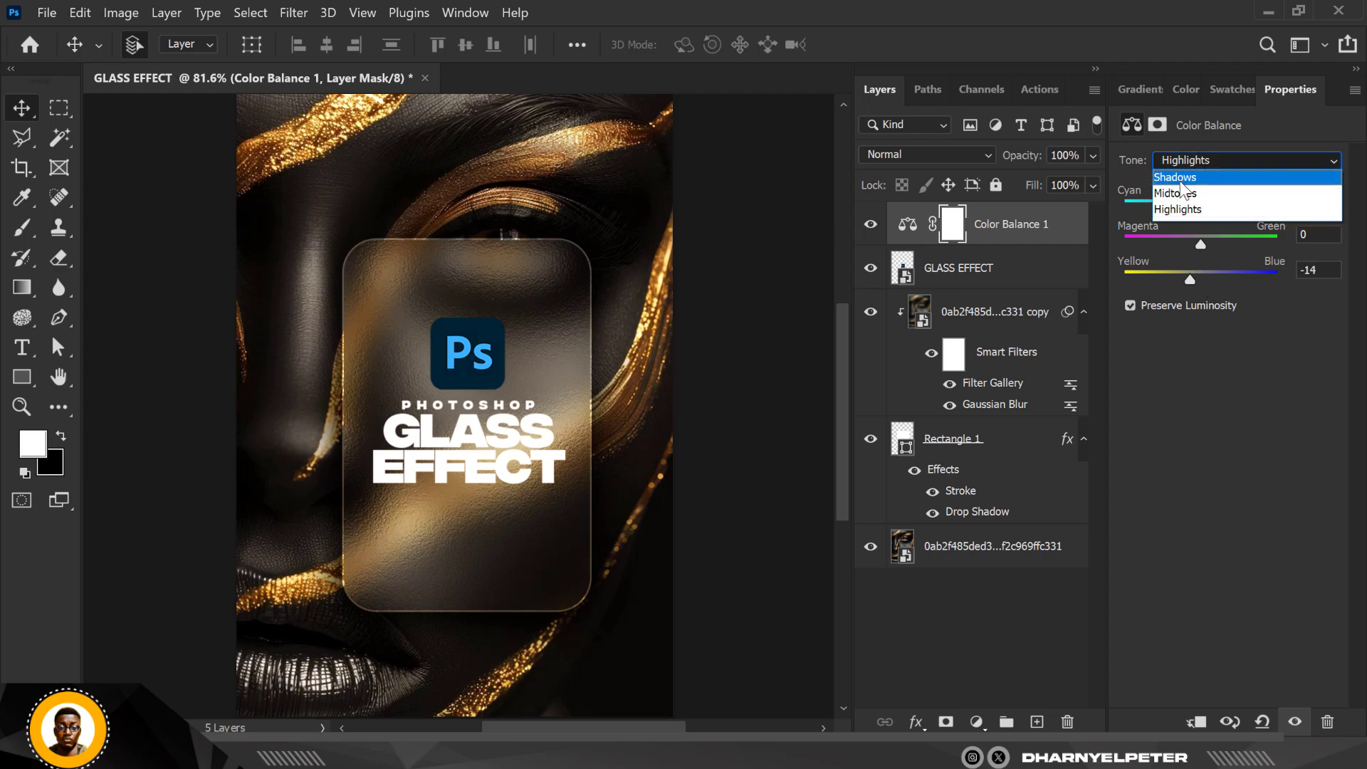
pyautogui.click(1200, 178)
pyautogui.moveTo(1208, 284)
pyautogui.mouseDown()
pyautogui.moveTo(1196, 283)
pyautogui.moveTo(1210, 283)
pyautogui.mouseUp()
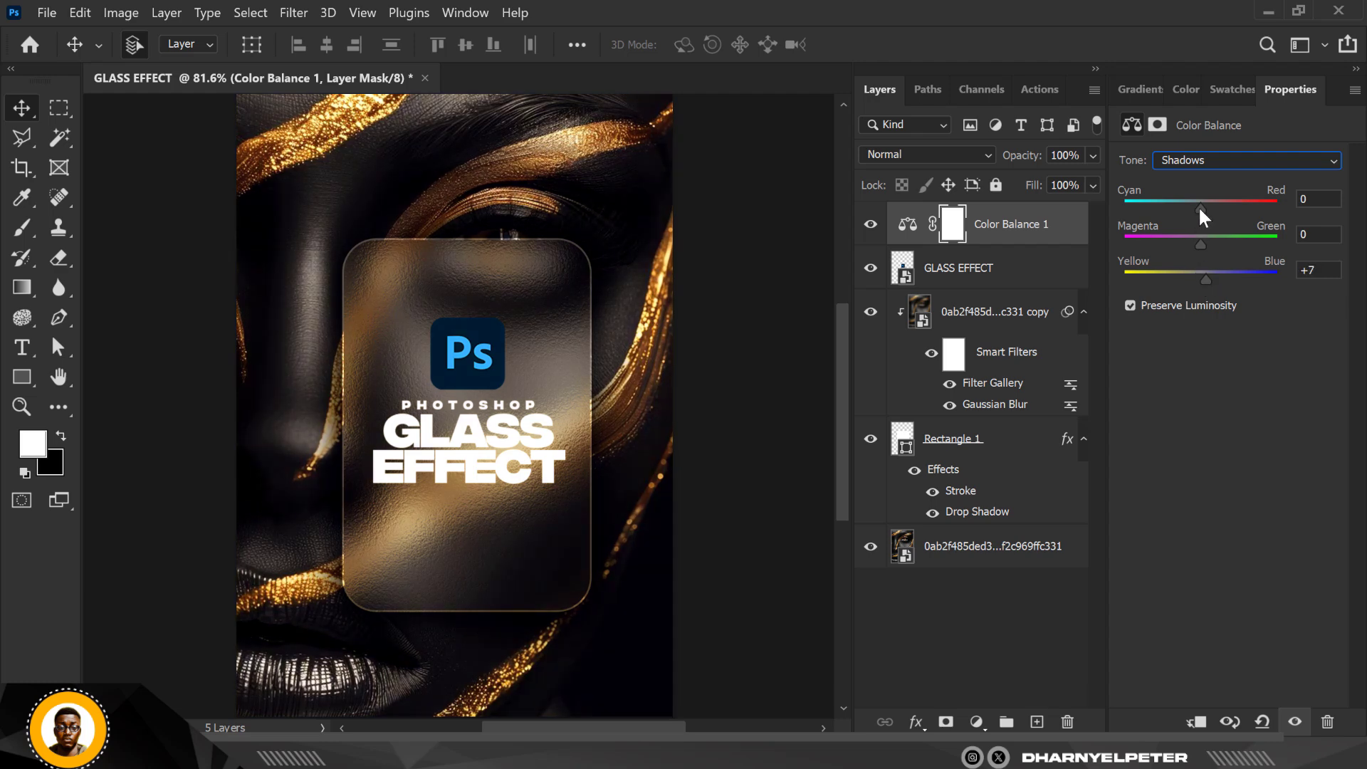
pyautogui.moveTo(1201, 211); pyautogui.dragTo(464, 306)
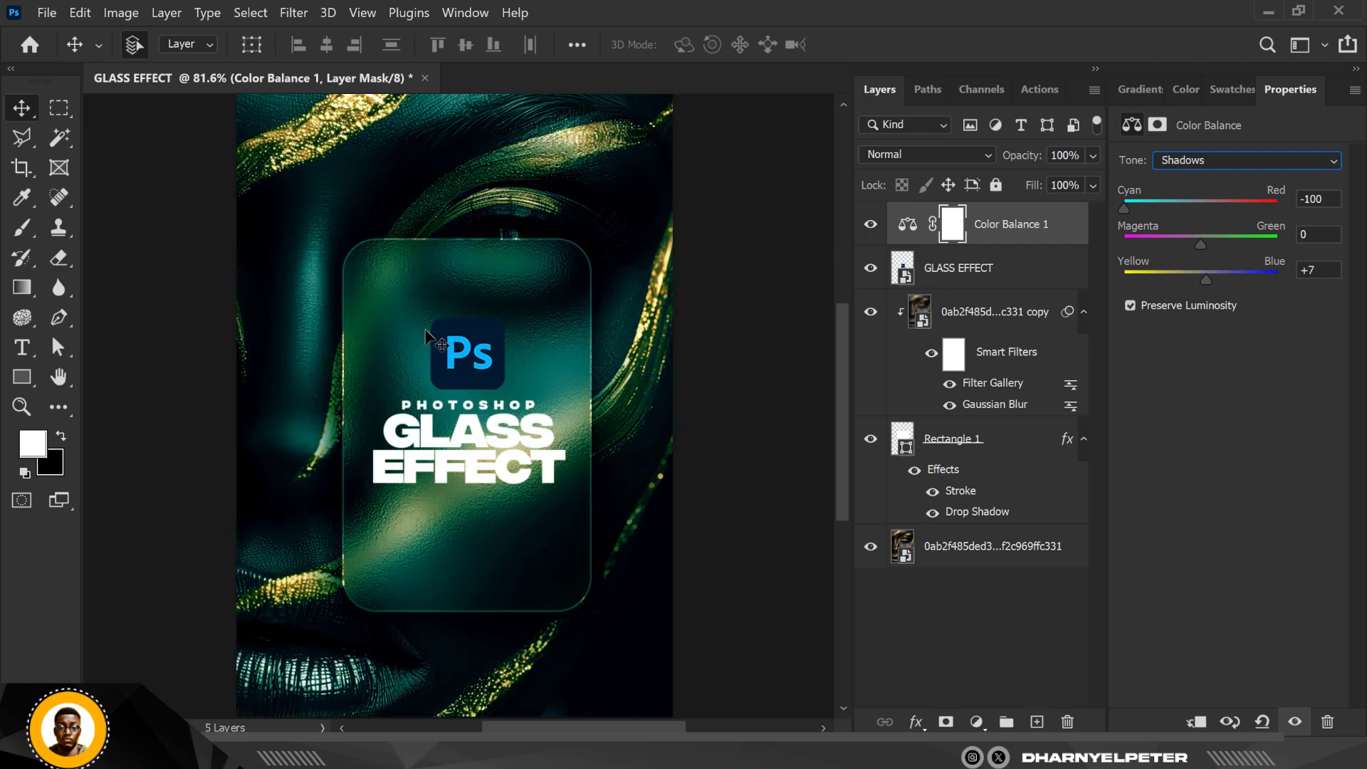
pyautogui.click(1221, 202)
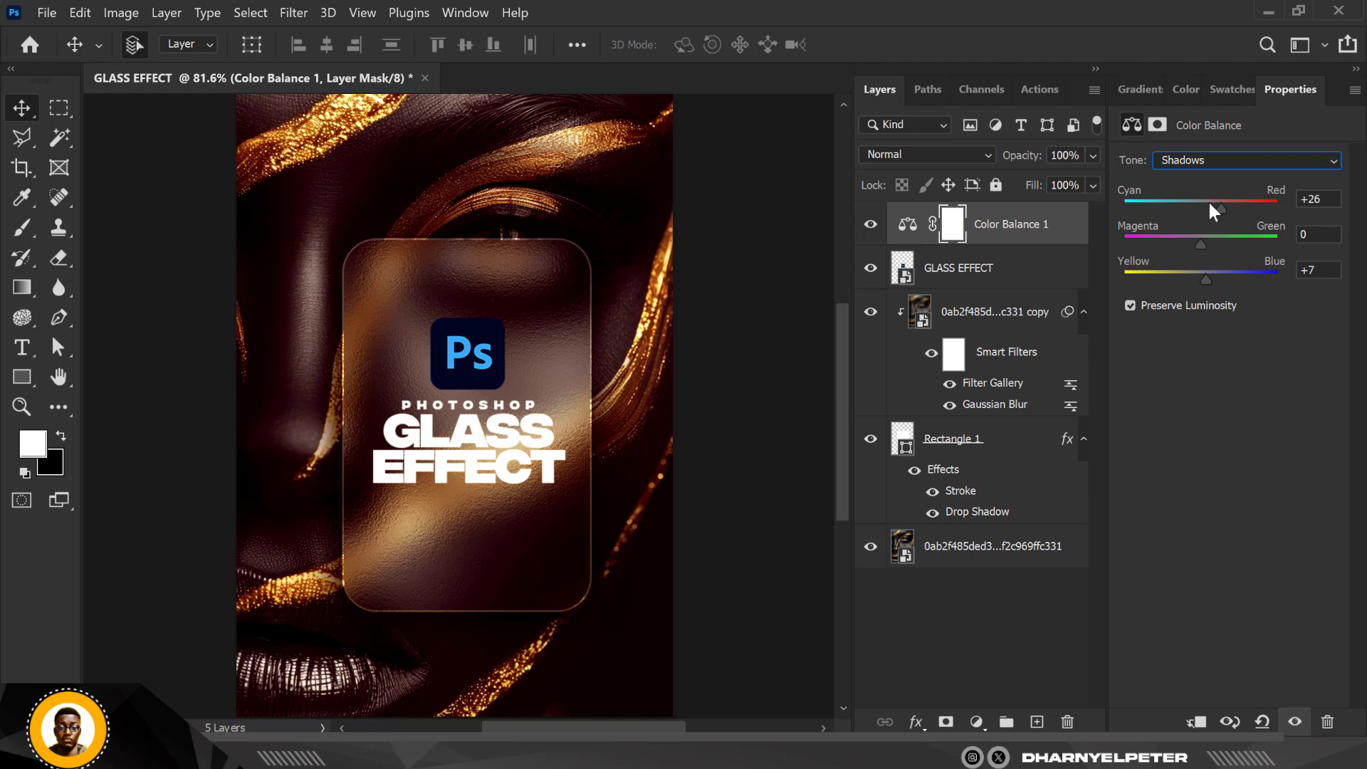
pyautogui.click(1211, 205)
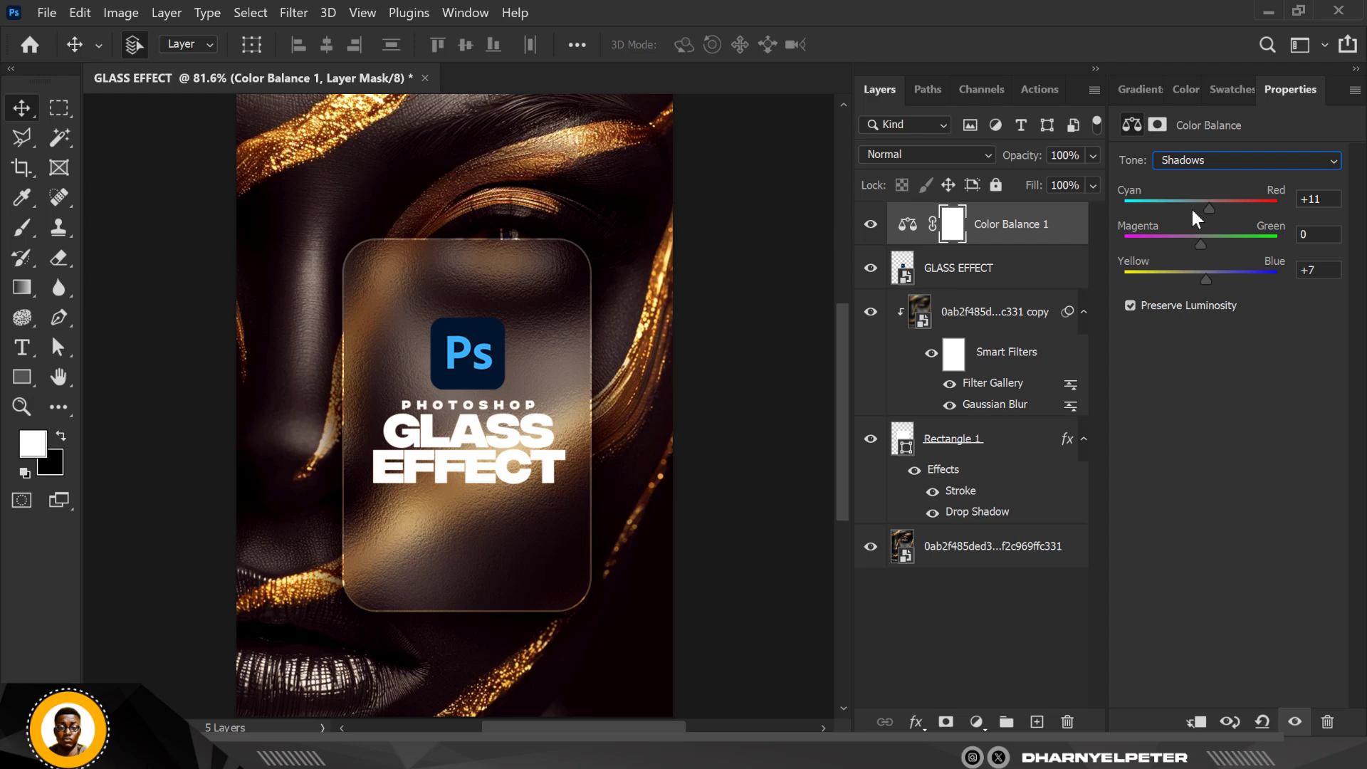
pyautogui.click(1205, 203)
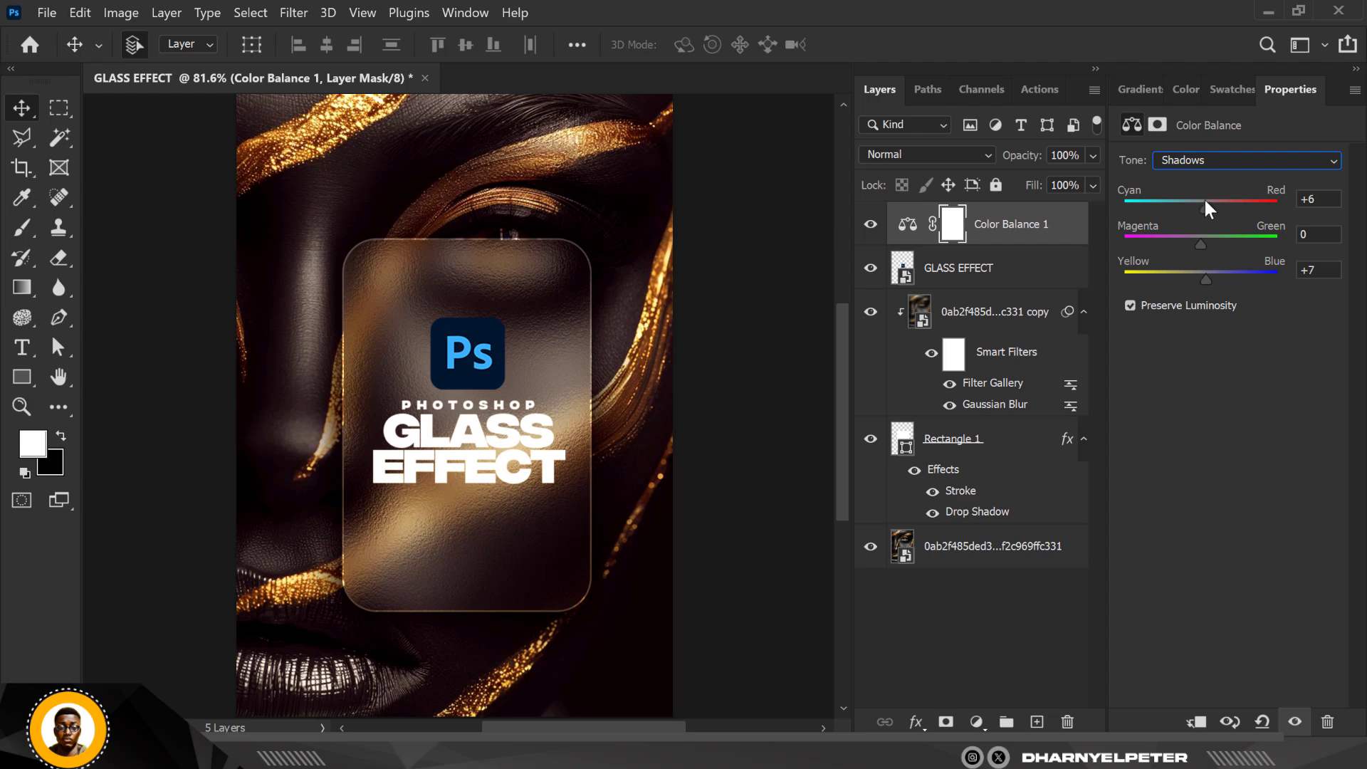